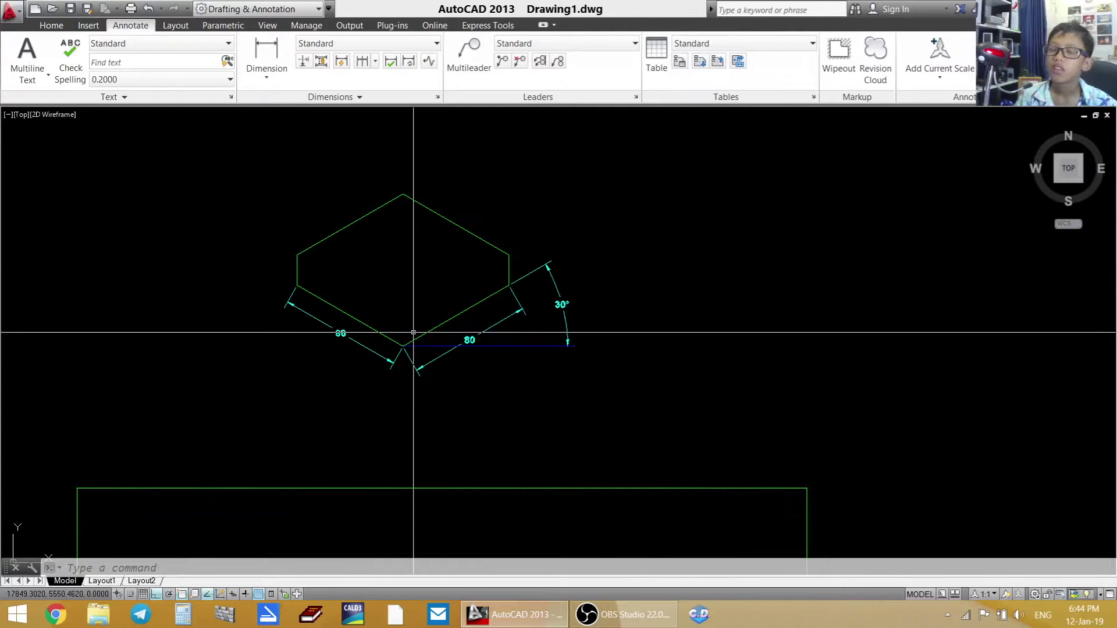
- Examine the two hexagonal reference figures and the circle pattern with their dimensions
{"action": "scroll", "coordinate": [419, 331], "scroll_direction": "down", "scroll_amount": 5}
{"action": "middle_click_drag", "start_coordinate": [639, 323], "coordinate": [15, 324]}
{"action": "middle_click_drag", "start_coordinate": [670, 314], "coordinate": [167, 331]}
{"action": "scroll", "coordinate": [379, 297], "scroll_direction": "up", "scroll_amount": 4}
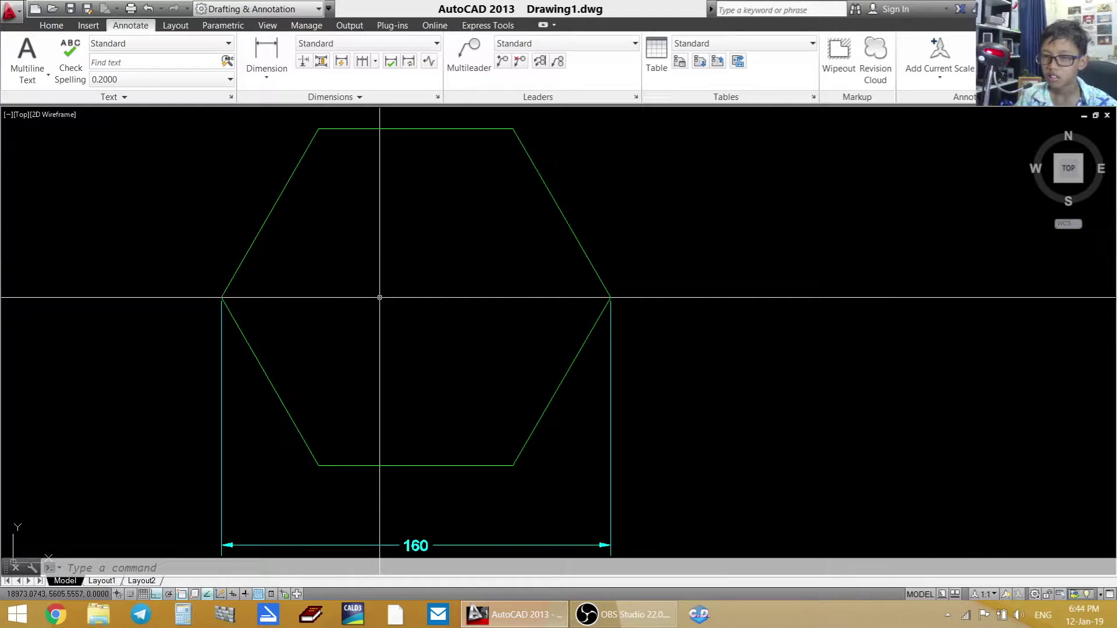
{"action": "scroll", "coordinate": [379, 297], "scroll_direction": "down", "scroll_amount": 8}
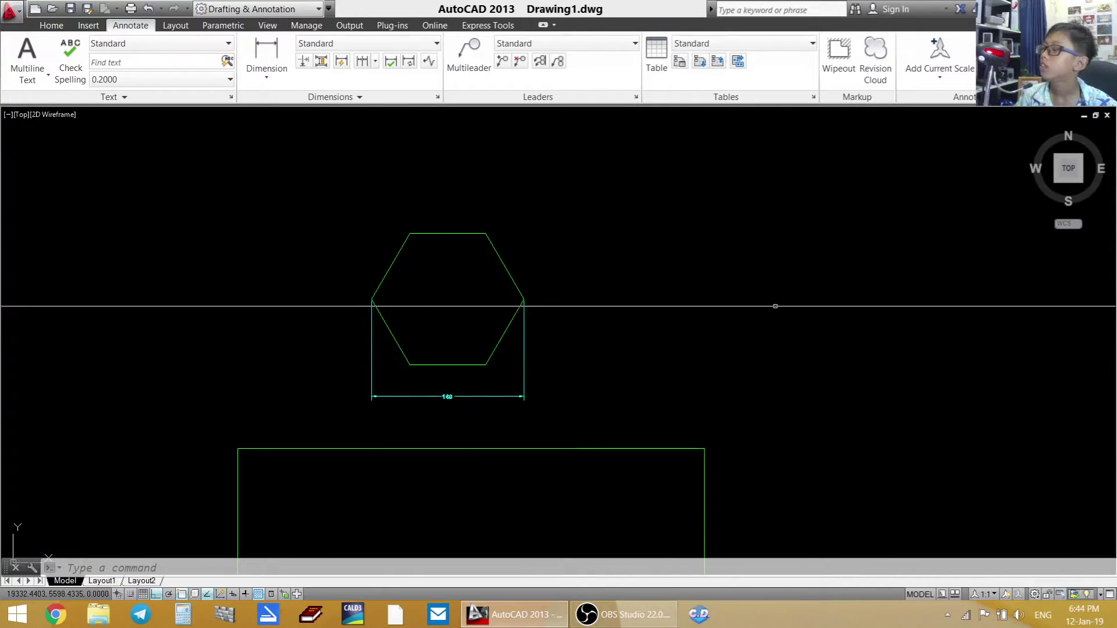
{"action": "scroll", "coordinate": [748, 326], "scroll_direction": "up", "scroll_amount": 12}
{"action": "scroll", "coordinate": [701, 307], "scroll_direction": "down", "scroll_amount": 6}
{"action": "middle_click_drag", "start_coordinate": [701, 307], "coordinate": [699, 309]}
- Change the colour of the radius dimension on the circle pattern to Cyan
{"action": "left_click", "coordinate": [686, 302]}
{"action": "left_click", "coordinate": [642, 265]}
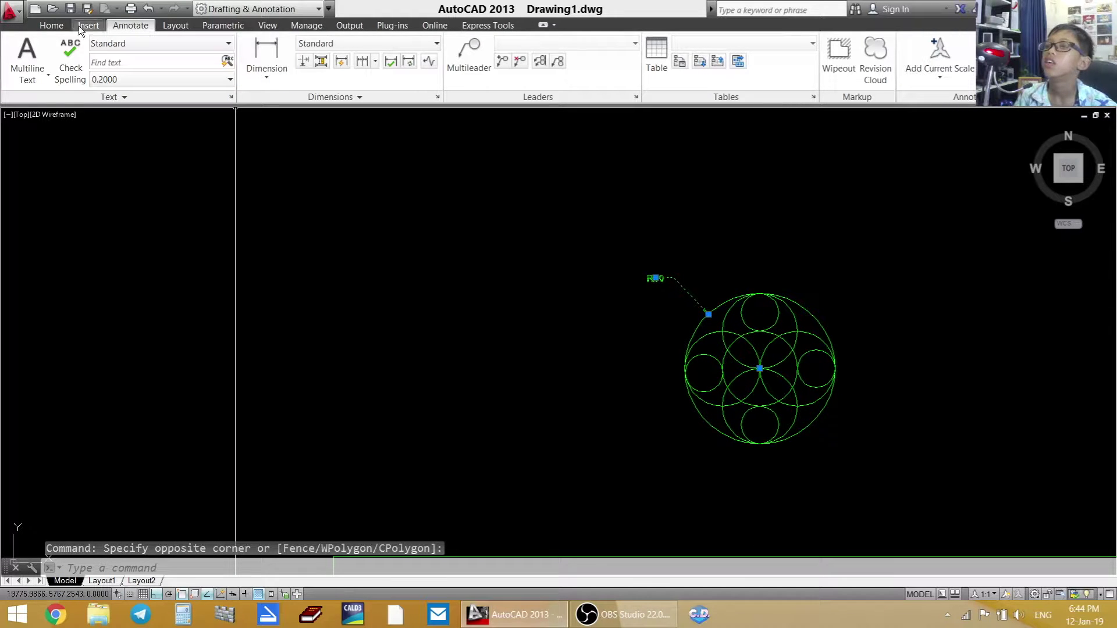
{"action": "left_click", "coordinate": [52, 25]}
{"action": "left_click", "coordinate": [797, 43]}
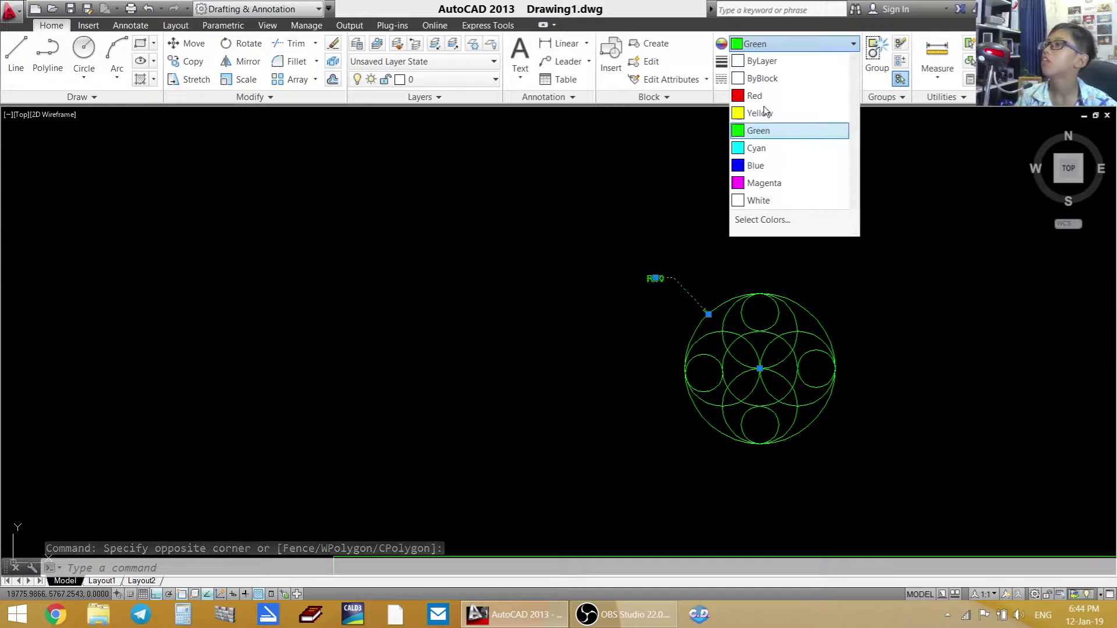
{"action": "left_click", "coordinate": [750, 147]}
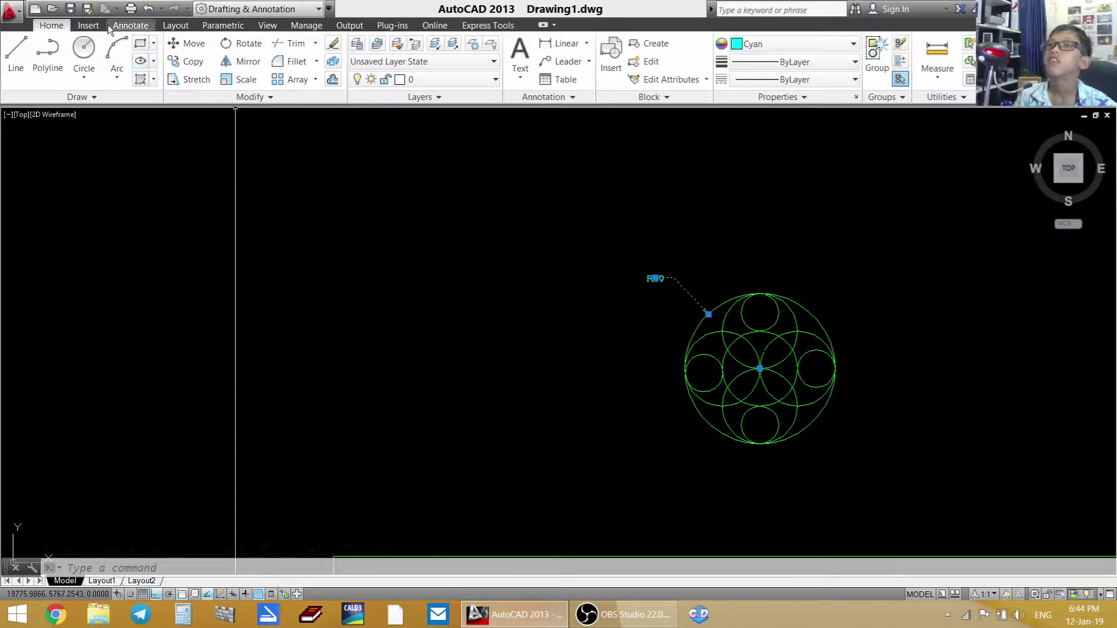
{"action": "left_click", "coordinate": [130, 25]}
{"action": "key", "text": "Escape"}
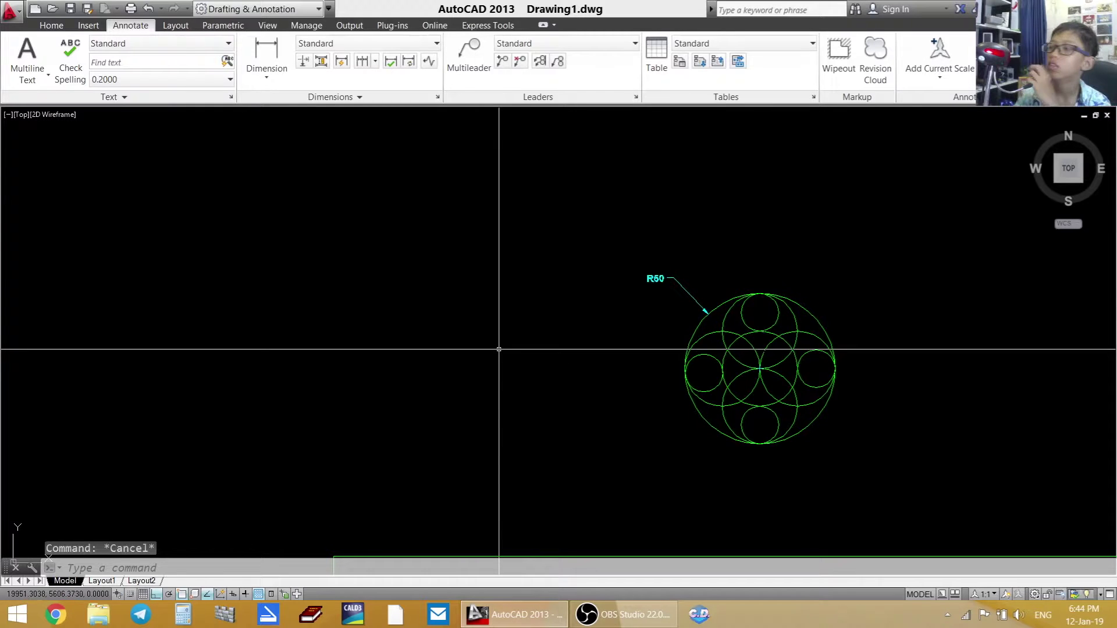
- Examine the dimensions and vertical right edge of the first reference figure, the notched polygon
{"action": "scroll", "coordinate": [497, 364], "scroll_direction": "down", "scroll_amount": 5}
{"action": "scroll", "coordinate": [332, 362], "scroll_direction": "down", "scroll_amount": 4}
{"action": "middle_click_drag", "start_coordinate": [331, 362], "coordinate": [619, 357]}
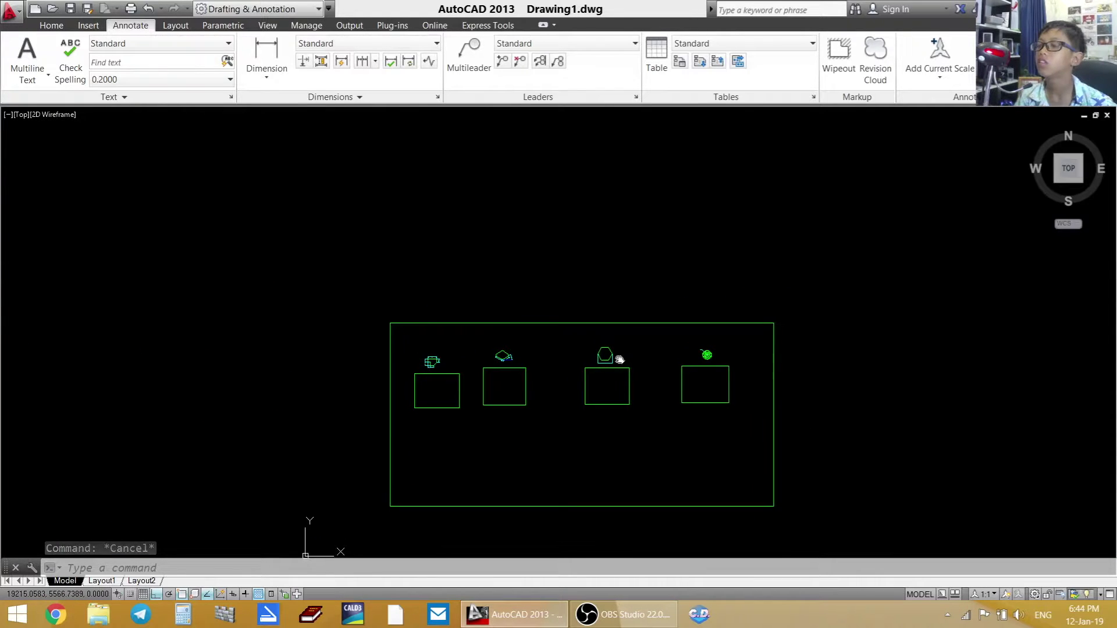
{"action": "scroll", "coordinate": [389, 381], "scroll_direction": "up", "scroll_amount": 4}
{"action": "scroll", "coordinate": [512, 336], "scroll_direction": "up", "scroll_amount": 5}
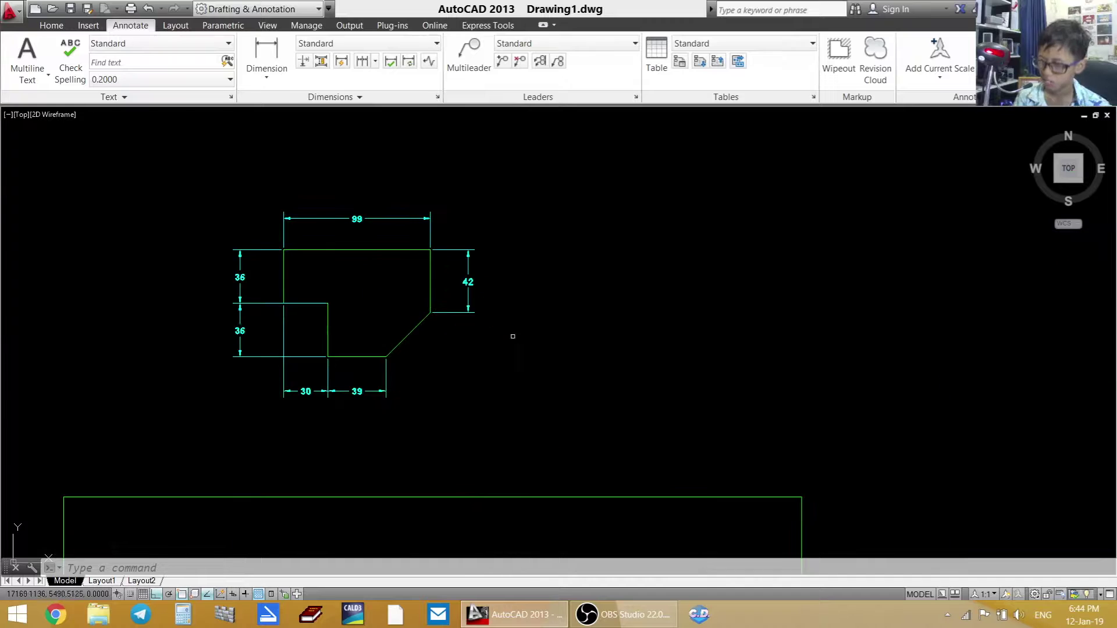
{"action": "scroll", "coordinate": [364, 296], "scroll_direction": "up", "scroll_amount": 4}
{"action": "middle_click_drag", "start_coordinate": [355, 297], "coordinate": [548, 372]}
{"action": "left_click", "coordinate": [646, 322]}
{"action": "left_click", "coordinate": [555, 356]}
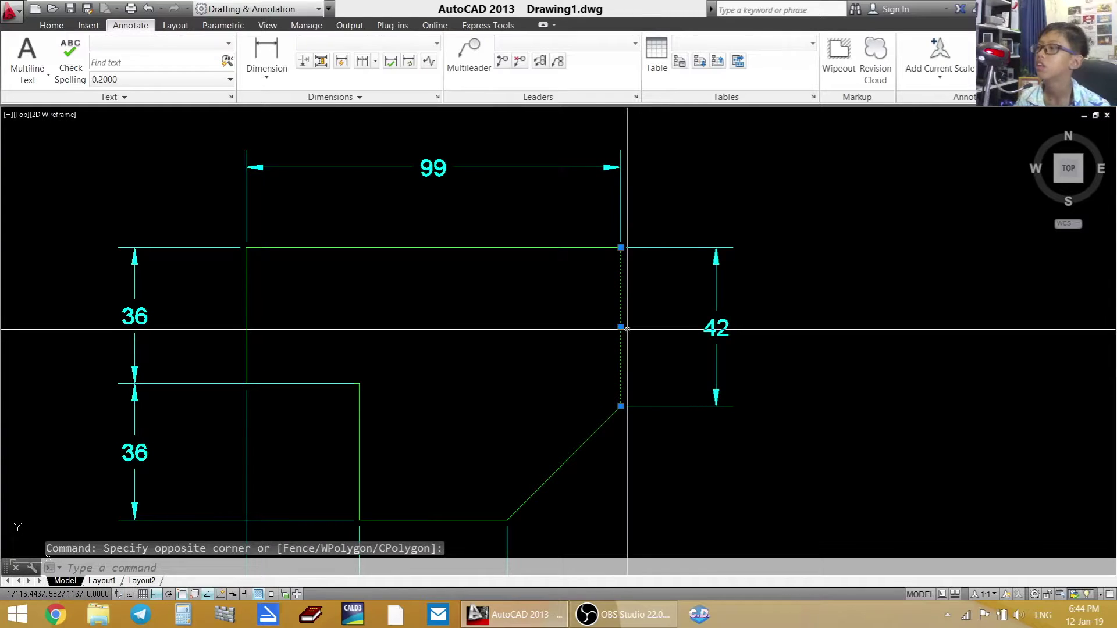
{"action": "key", "text": "Escape"}
{"action": "scroll", "coordinate": [681, 259], "scroll_direction": "down", "scroll_amount": 6}
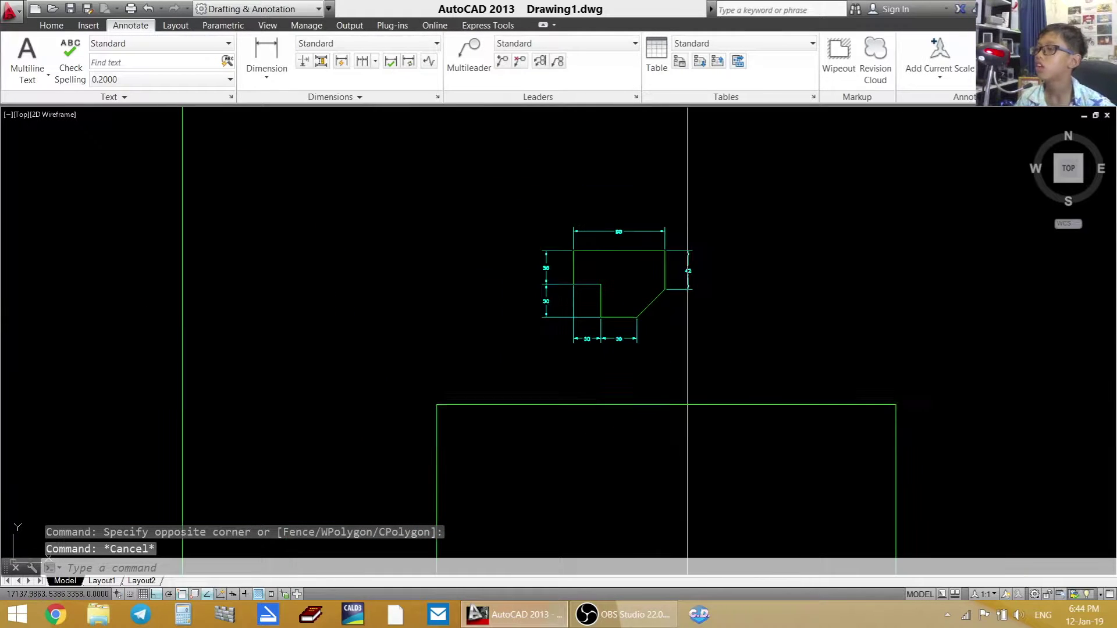
- Draw a 42-unit vertical line upward inside the empty frame below the notched reference polygon
{"action": "middle_click_drag", "start_coordinate": [687, 259], "coordinate": [680, 170]}
{"action": "type", "text": "l"}
{"action": "key", "text": "Return"}
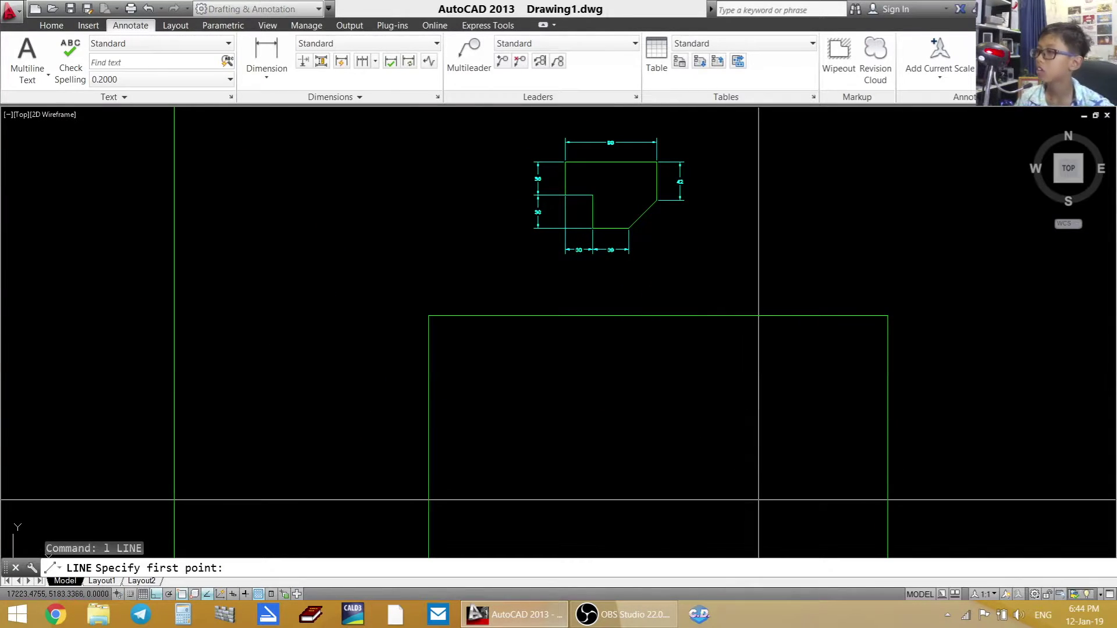
{"action": "left_click", "coordinate": [758, 499]}
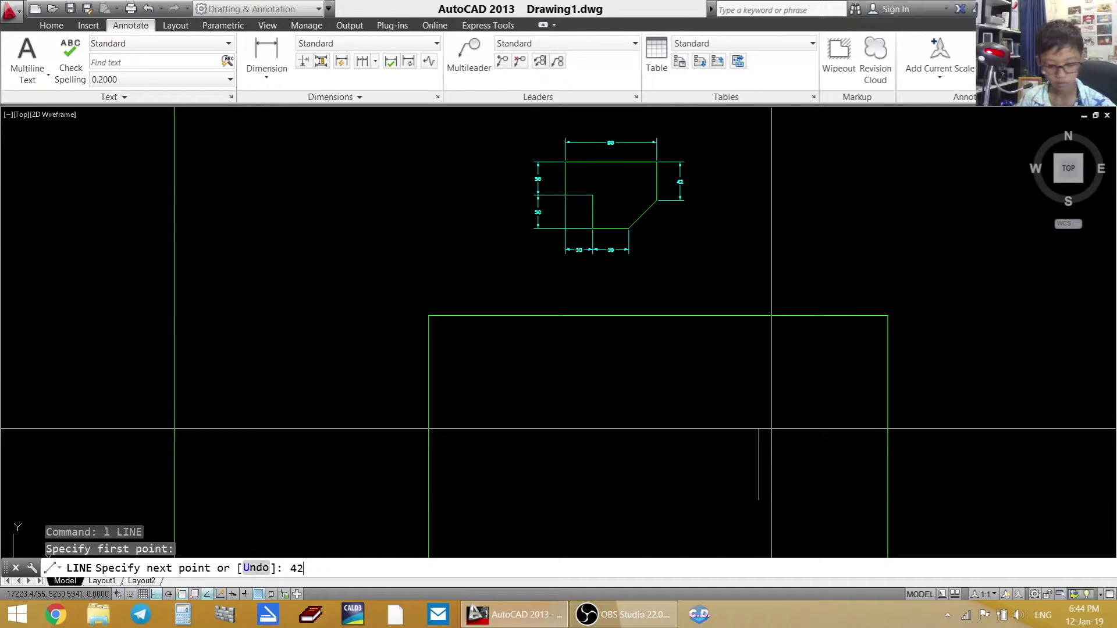
{"action": "type", "text": "42"}
{"action": "key", "text": "Return"}
{"action": "key", "text": "Escape"}
- Draw a 99-unit horizontal line to the left from the upper end of the 42-unit line
{"action": "scroll", "coordinate": [619, 172], "scroll_direction": "up", "scroll_amount": 4}
{"action": "middle_click_drag", "start_coordinate": [707, 134], "coordinate": [707, 301]}
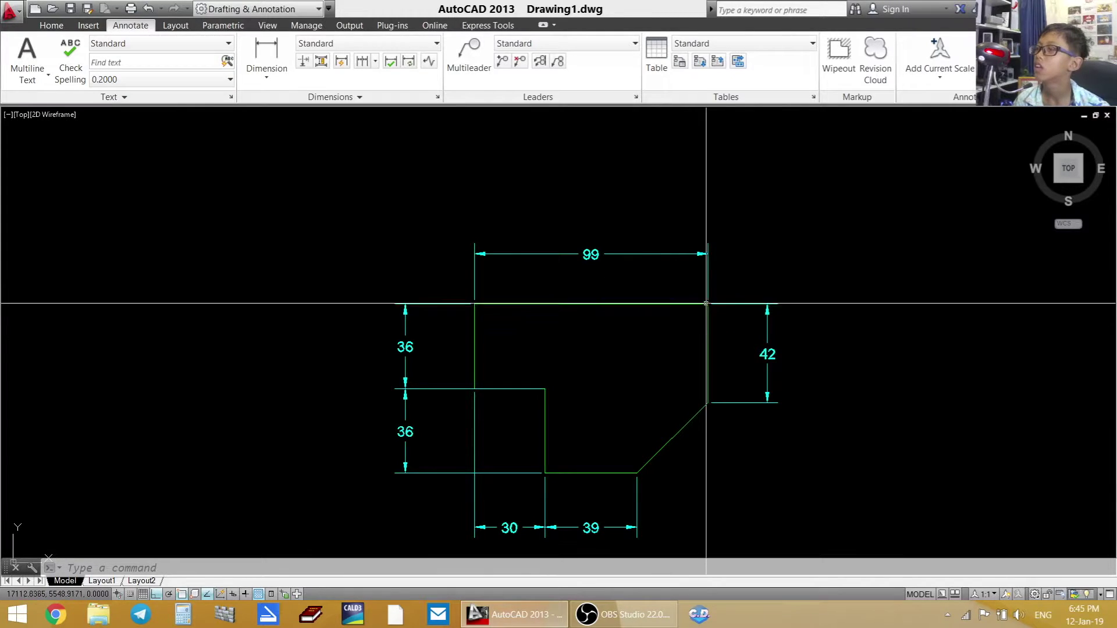
{"action": "scroll", "coordinate": [706, 303], "scroll_direction": "up", "scroll_amount": 8}
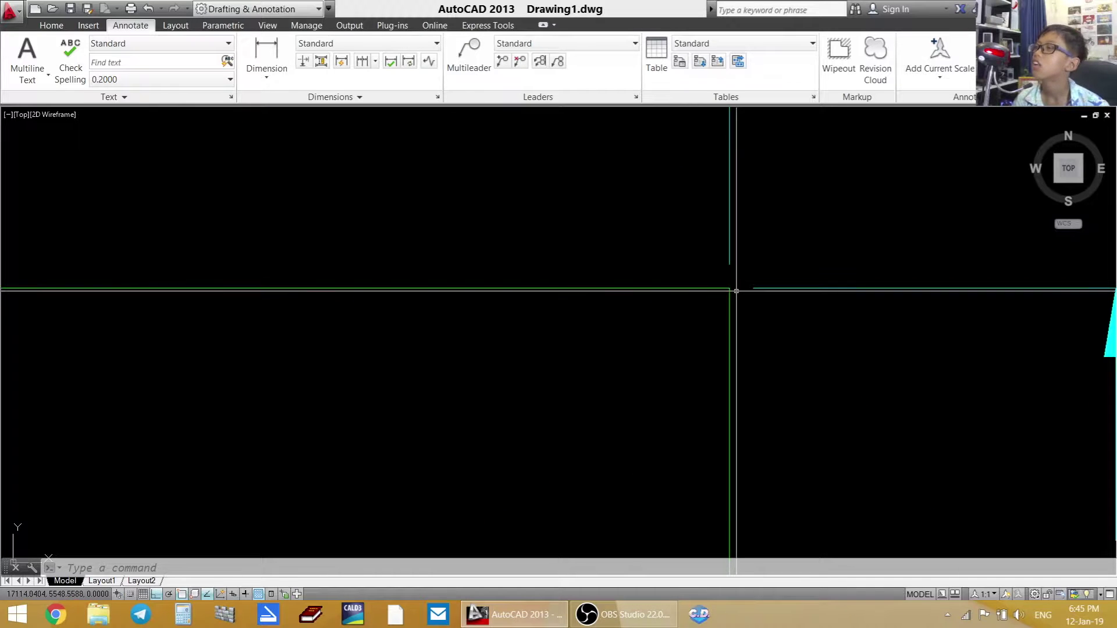
{"action": "scroll", "coordinate": [736, 291], "scroll_direction": "down", "scroll_amount": 6}
{"action": "scroll", "coordinate": [744, 403], "scroll_direction": "down", "scroll_amount": 3}
{"action": "middle_click_drag", "start_coordinate": [747, 367], "coordinate": [748, 252]}
{"action": "type", "text": "l"}
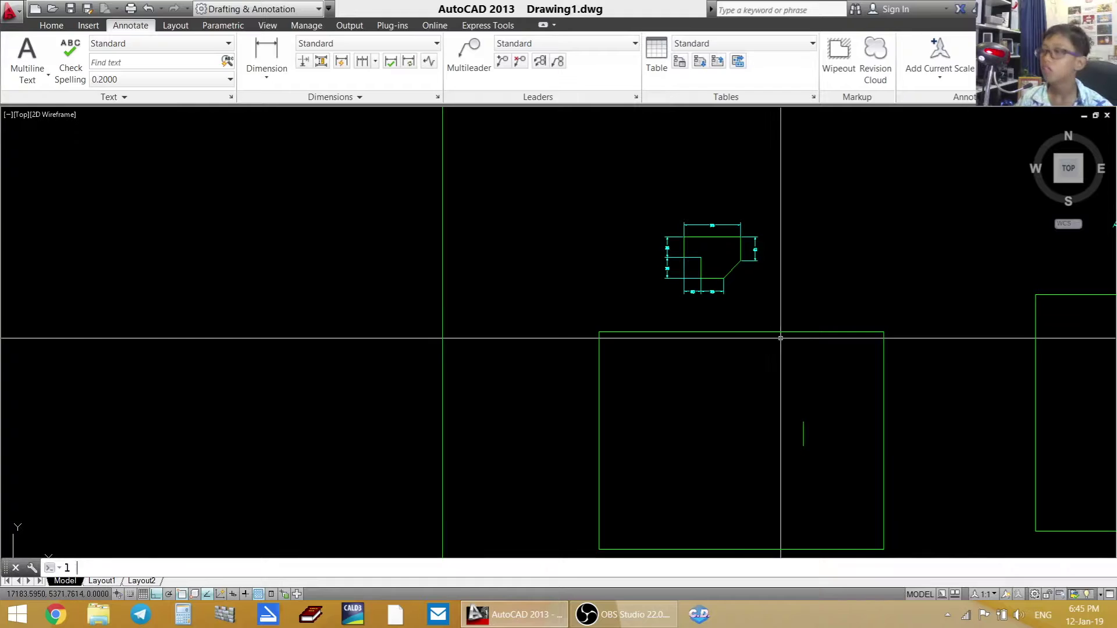
{"action": "key", "text": "Return"}
{"action": "scroll", "coordinate": [811, 392], "scroll_direction": "up", "scroll_amount": 6}
{"action": "middle_click_drag", "start_coordinate": [783, 465], "coordinate": [787, 330]}
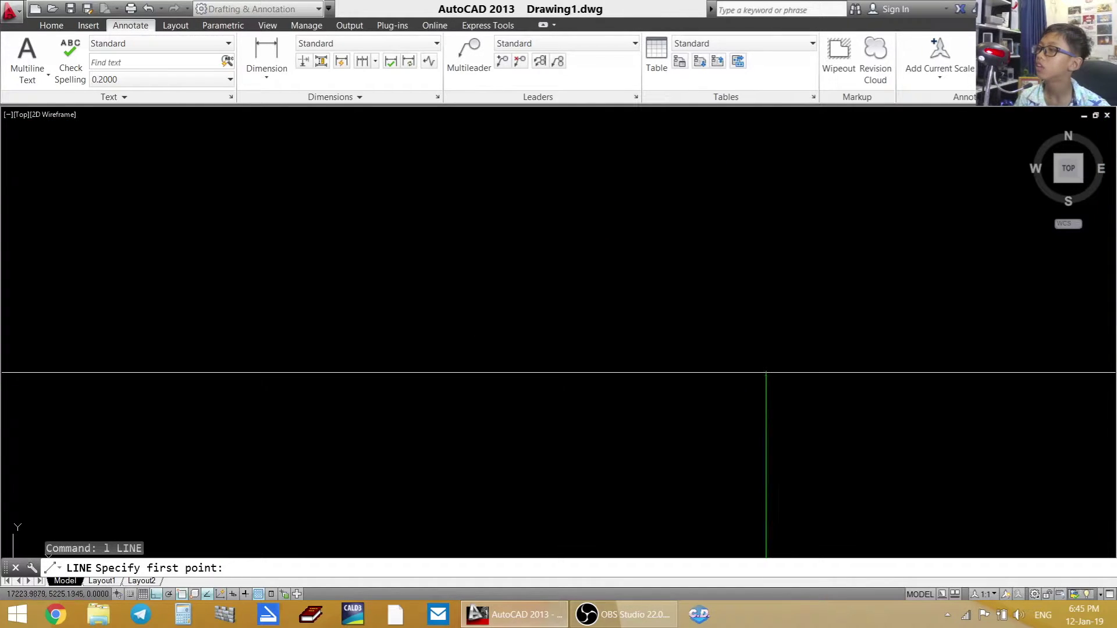
{"action": "left_click", "coordinate": [765, 372]}
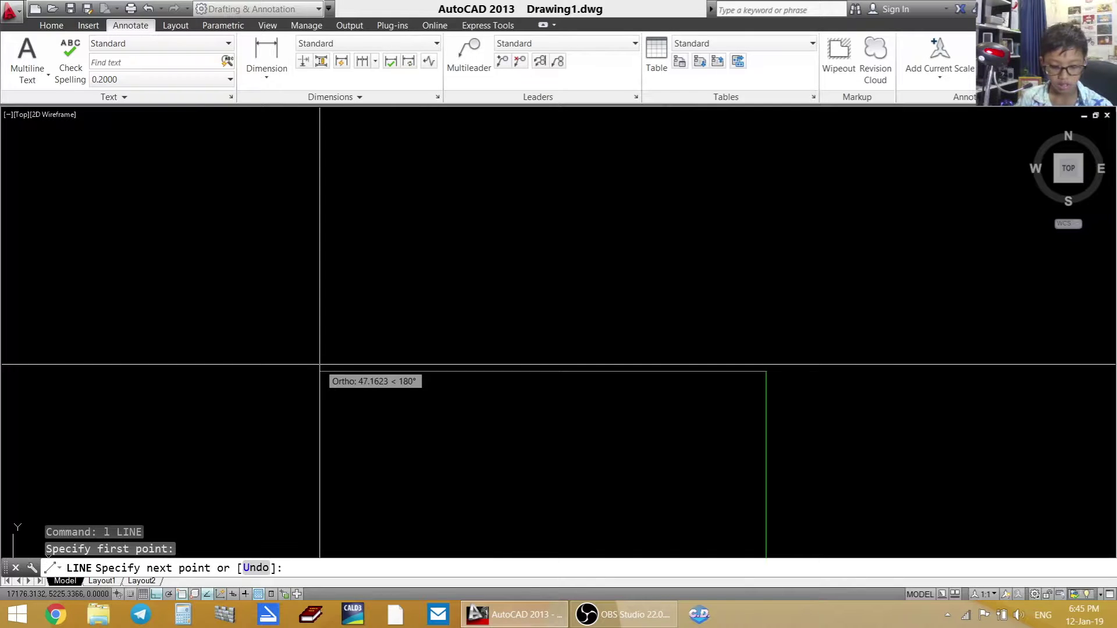
{"action": "key", "text": "Return"}
{"action": "scroll", "coordinate": [353, 224], "scroll_direction": "down", "scroll_amount": 5}
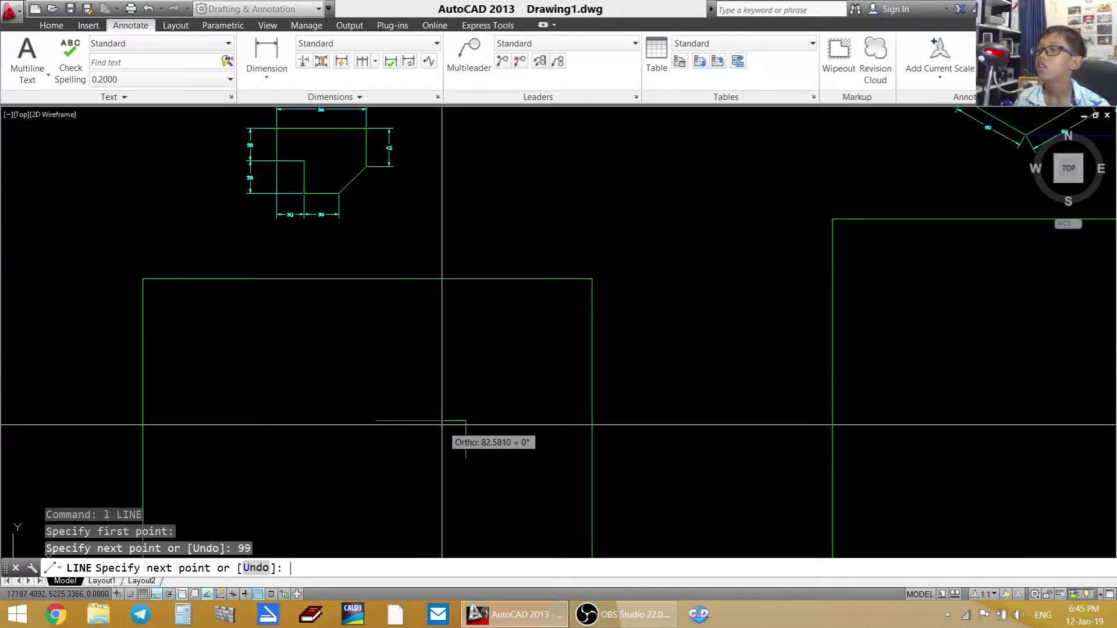
{"action": "key", "text": "Escape"}
- Draw a 36-unit vertical line downward from the left end of the 99-unit line
{"action": "middle_click_drag", "start_coordinate": [353, 224], "coordinate": [401, 297]}
{"action": "scroll", "coordinate": [303, 147], "scroll_direction": "up", "scroll_amount": 5}
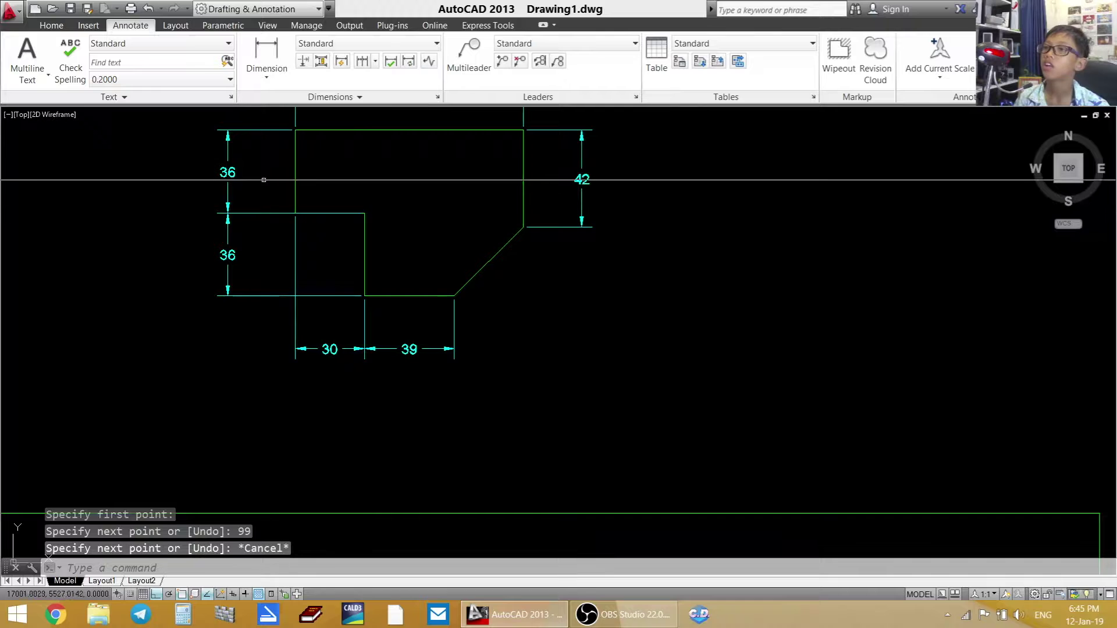
{"action": "middle_click_drag", "start_coordinate": [484, 387], "coordinate": [484, 187]}
{"action": "scroll", "coordinate": [484, 188], "scroll_direction": "up", "scroll_amount": 3}
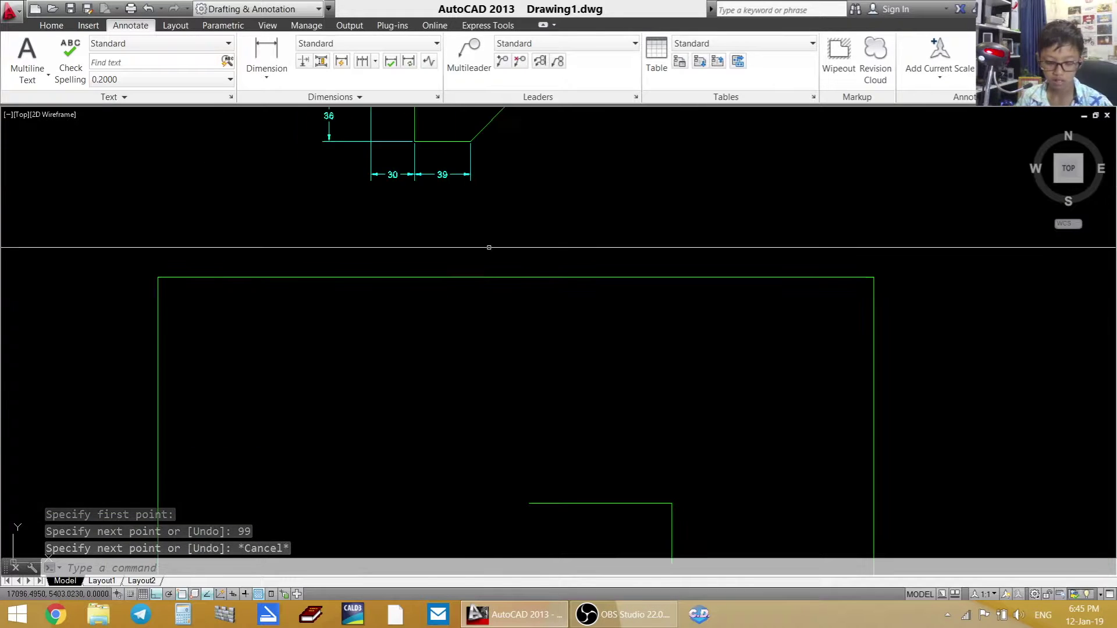
{"action": "middle_click_drag", "start_coordinate": [538, 249], "coordinate": [545, 164]}
{"action": "type", "text": "l"}
{"action": "key", "text": "Return"}
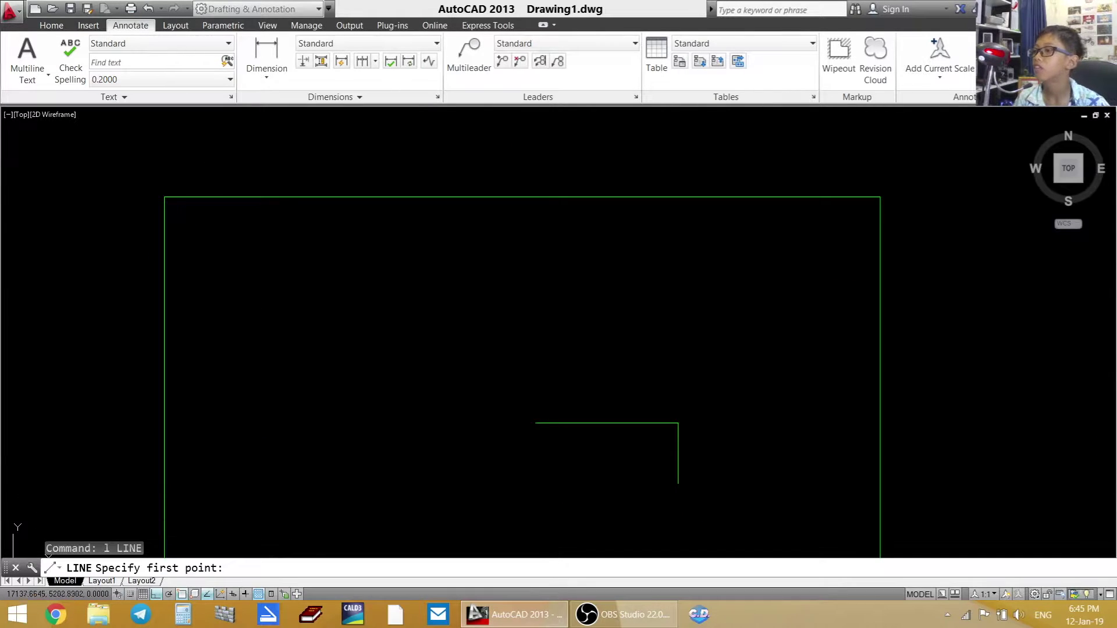
{"action": "left_click", "coordinate": [536, 424]}
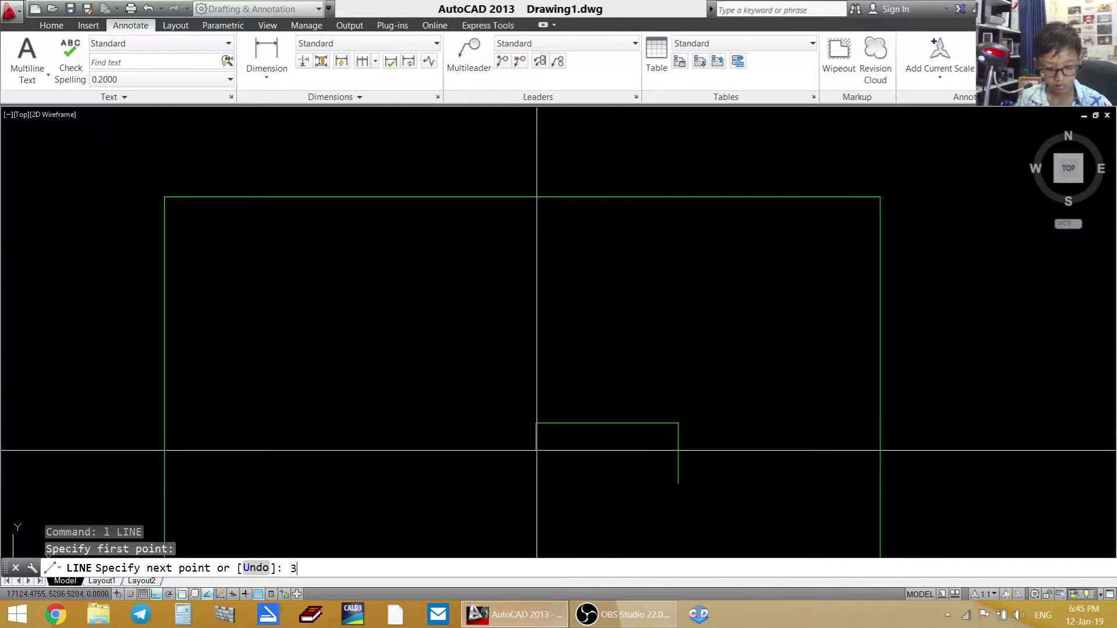
{"action": "type", "text": "36"}
{"action": "key", "text": "Return"}
{"action": "middle_click_drag", "start_coordinate": [531, 364], "coordinate": [526, 490]}
{"action": "key", "text": "Escape"}
- Draw a 30-unit horizontal line to the right from the lower end of the 36-unit left edge
{"action": "middle_click_drag", "start_coordinate": [443, 255], "coordinate": [426, 376]}
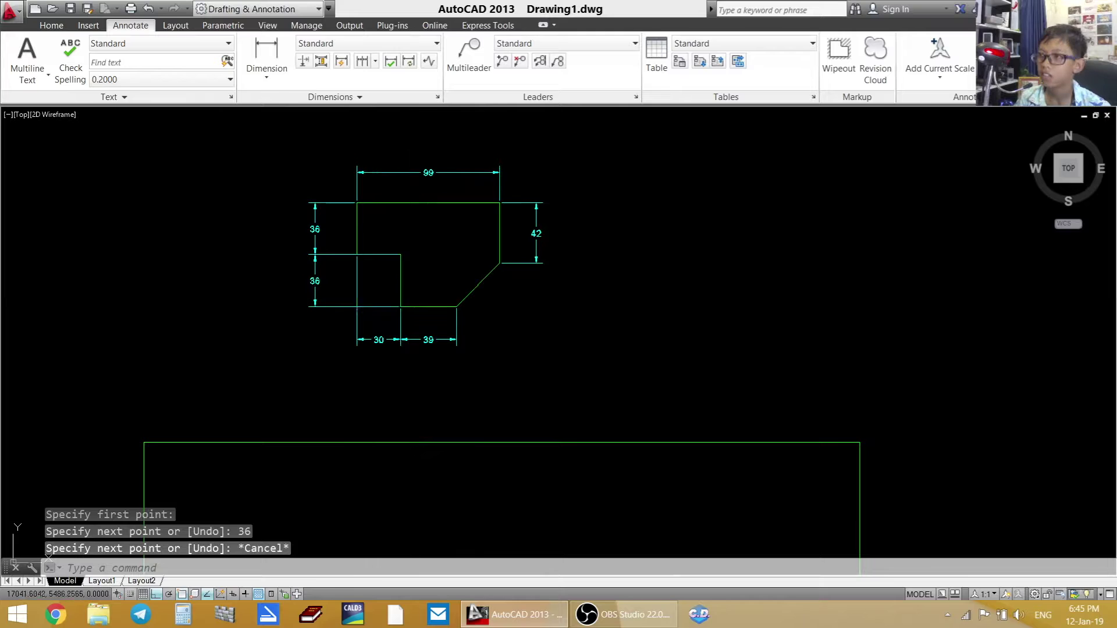
{"action": "middle_click_drag", "start_coordinate": [521, 438], "coordinate": [540, 209]}
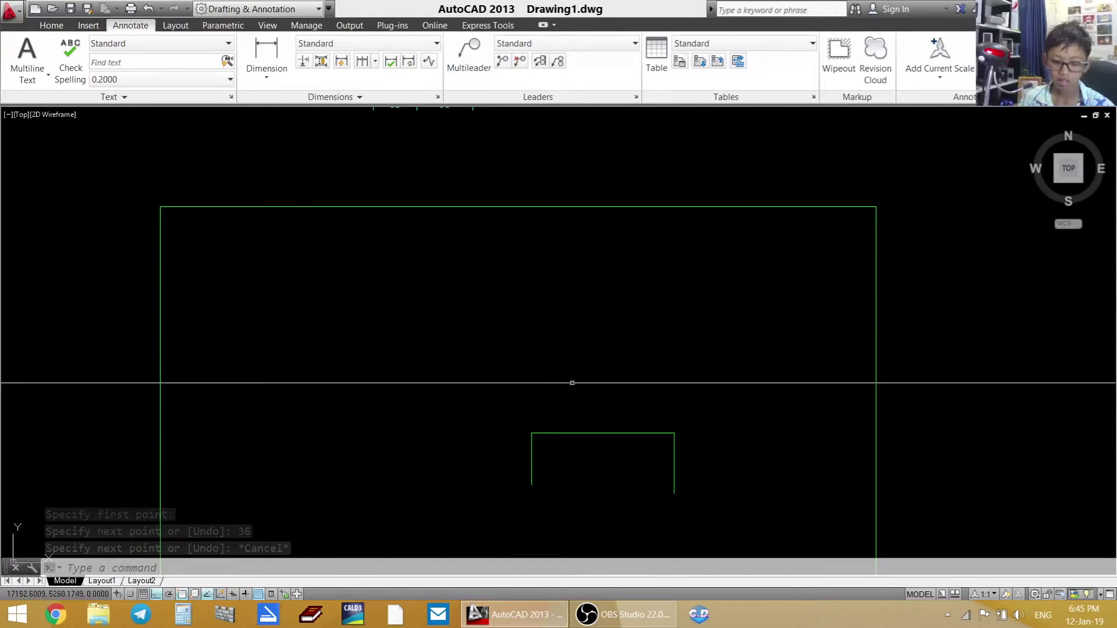
{"action": "type", "text": "l"}
{"action": "key", "text": "Return"}
{"action": "left_click", "coordinate": [531, 485]}
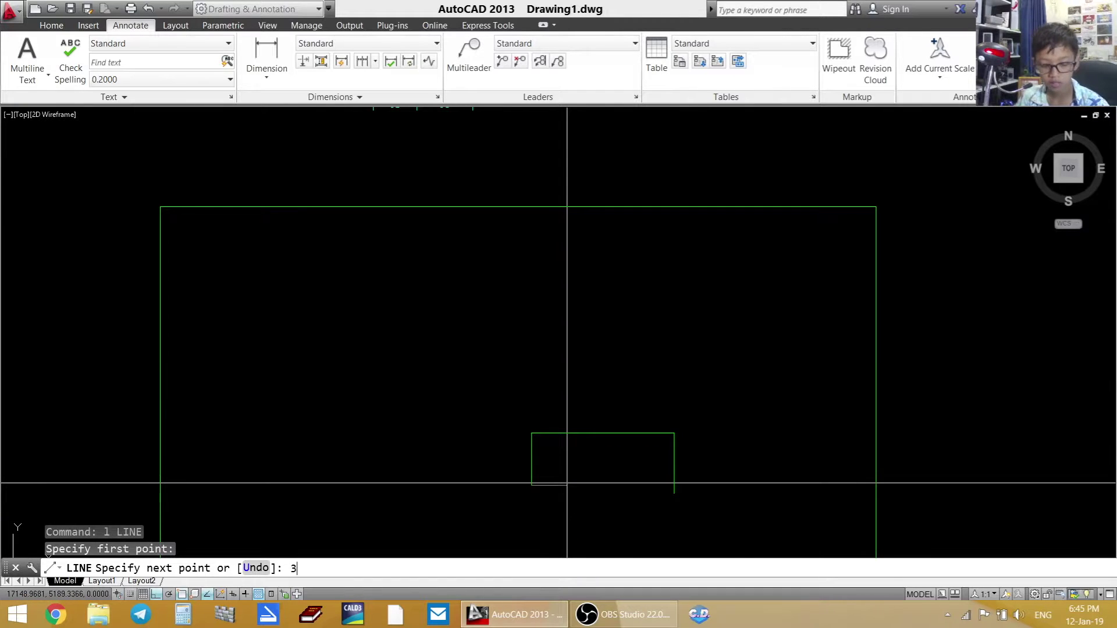
{"action": "type", "text": "30"}
{"action": "key", "text": "Return"}
{"action": "key", "text": "Escape"}
- Draw a 36-unit vertical line downward from the right end of the 30-unit line
{"action": "middle_click_drag", "start_coordinate": [646, 352], "coordinate": [628, 529]}
{"action": "scroll", "coordinate": [568, 431], "scroll_direction": "down", "scroll_amount": 1}
{"action": "middle_click_drag", "start_coordinate": [566, 431], "coordinate": [574, 215]}
{"action": "scroll", "coordinate": [604, 339], "scroll_direction": "up", "scroll_amount": 2}
{"action": "type", "text": "l"}
{"action": "key", "text": "Return"}
{"action": "left_click", "coordinate": [510, 390]}
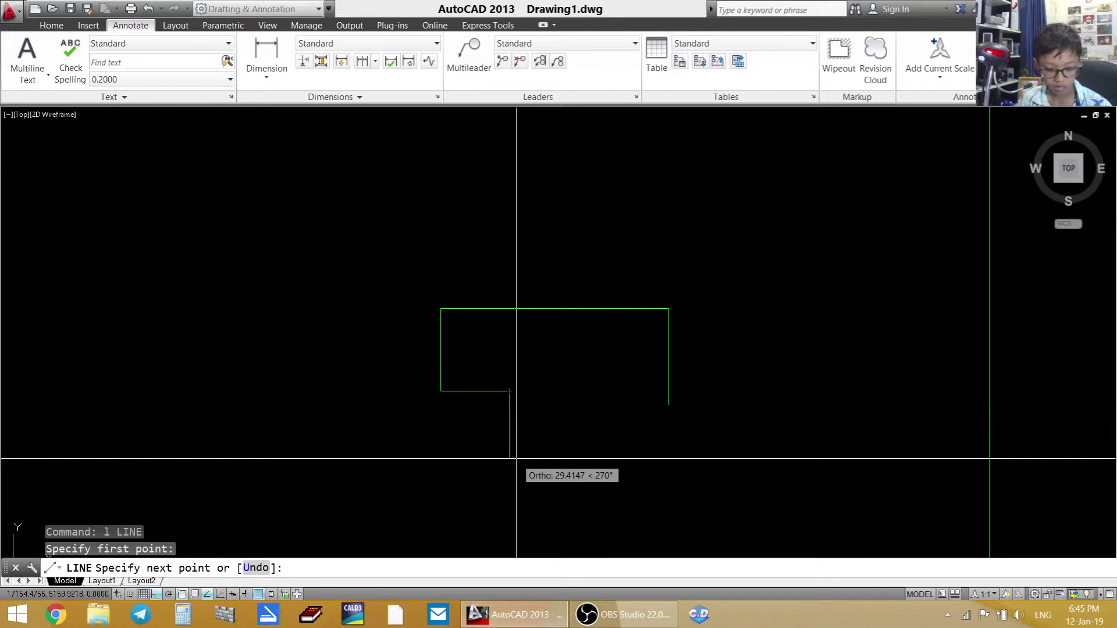
{"action": "type", "text": "36"}
{"action": "key", "text": "Return"}
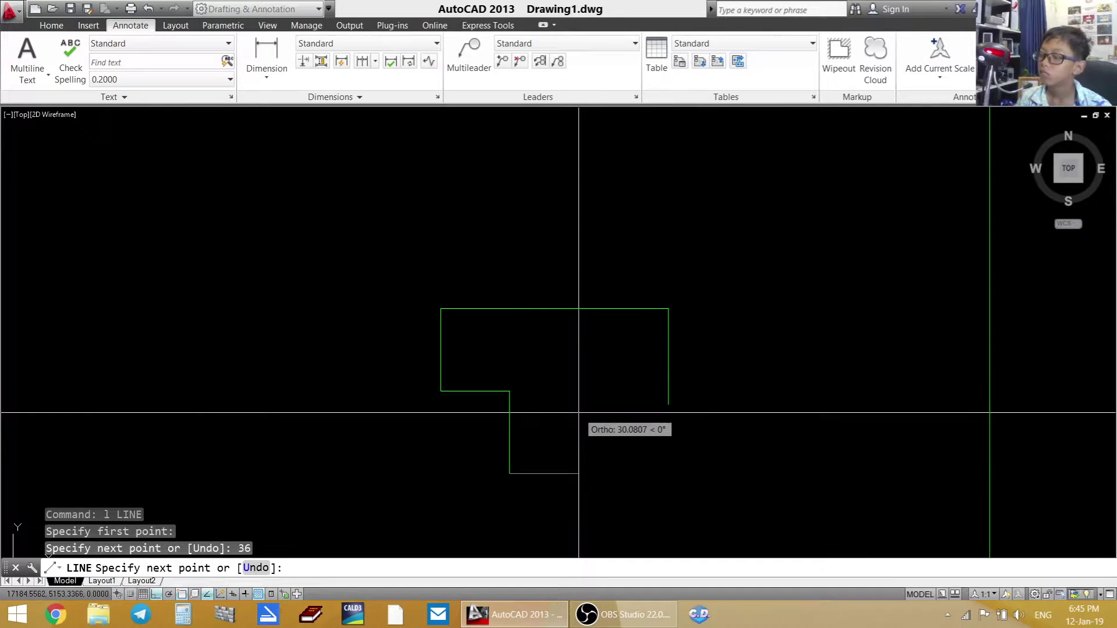
{"action": "key", "text": "Escape"}
- Draw a 39-unit bottom edge to the right and close the outline with a slanted line to the lower end of the 42-unit edge
{"action": "scroll", "coordinate": [504, 262], "scroll_direction": "down", "scroll_amount": 2}
{"action": "middle_click_drag", "start_coordinate": [504, 262], "coordinate": [502, 574]}
{"action": "middle_click_drag", "start_coordinate": [374, 264], "coordinate": [376, 356]}
{"action": "scroll", "coordinate": [388, 316], "scroll_direction": "up", "scroll_amount": 2}
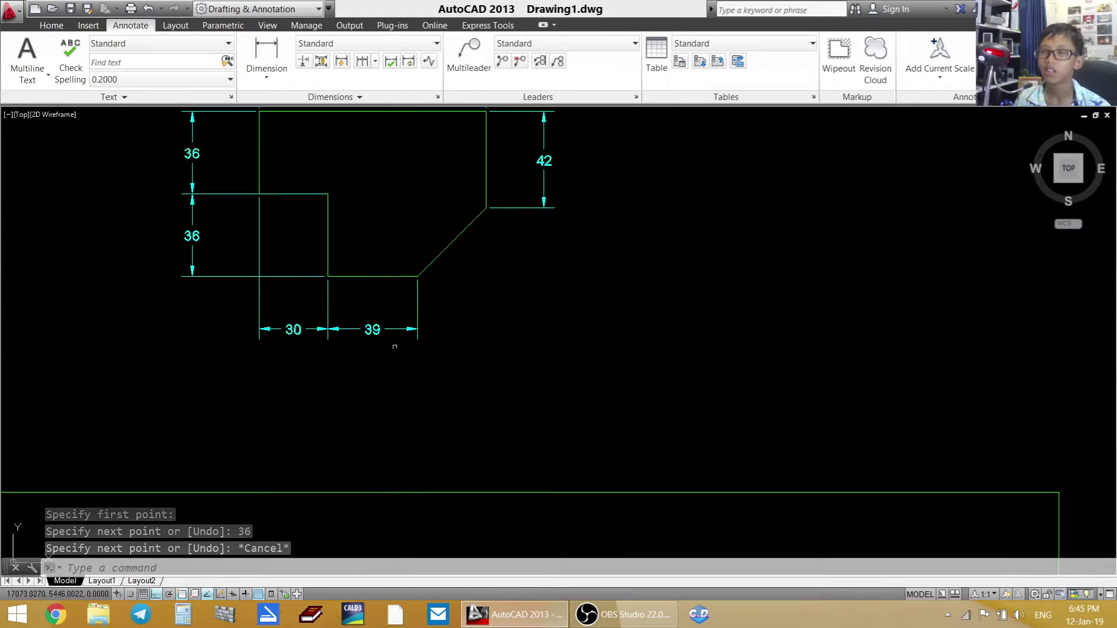
{"action": "scroll", "coordinate": [397, 340], "scroll_direction": "up", "scroll_amount": 2}
{"action": "scroll", "coordinate": [398, 339], "scroll_direction": "down", "scroll_amount": 2}
{"action": "middle_click_drag", "start_coordinate": [446, 464], "coordinate": [440, 287]}
{"action": "scroll", "coordinate": [439, 287], "scroll_direction": "down", "scroll_amount": 2}
{"action": "middle_click_drag", "start_coordinate": [512, 466], "coordinate": [544, 332]}
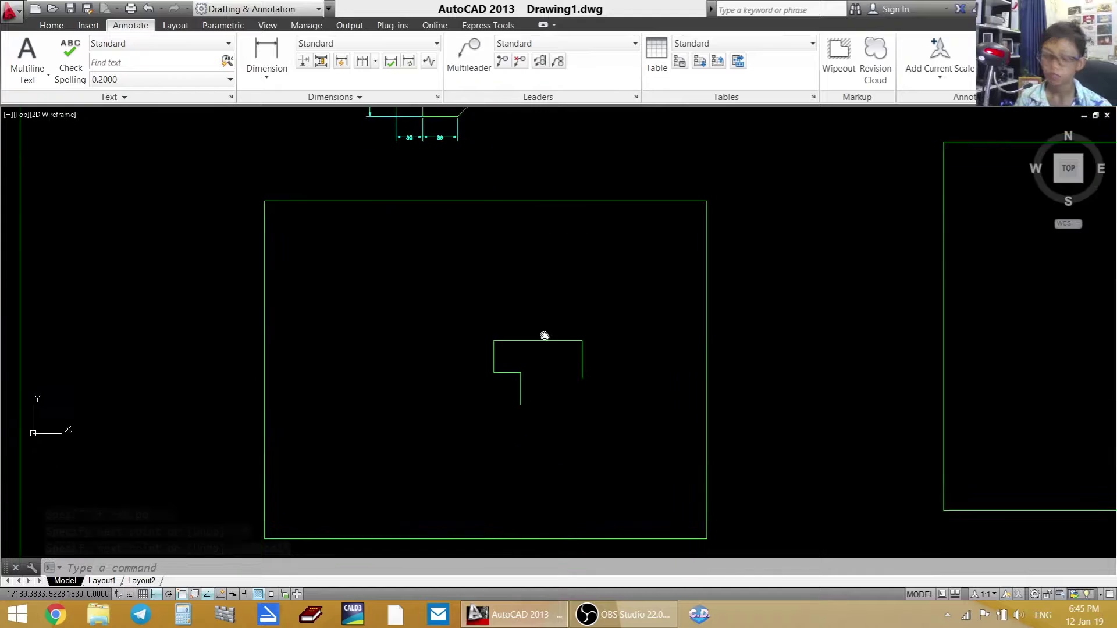
{"action": "type", "text": "l"}
{"action": "key", "text": "Return"}
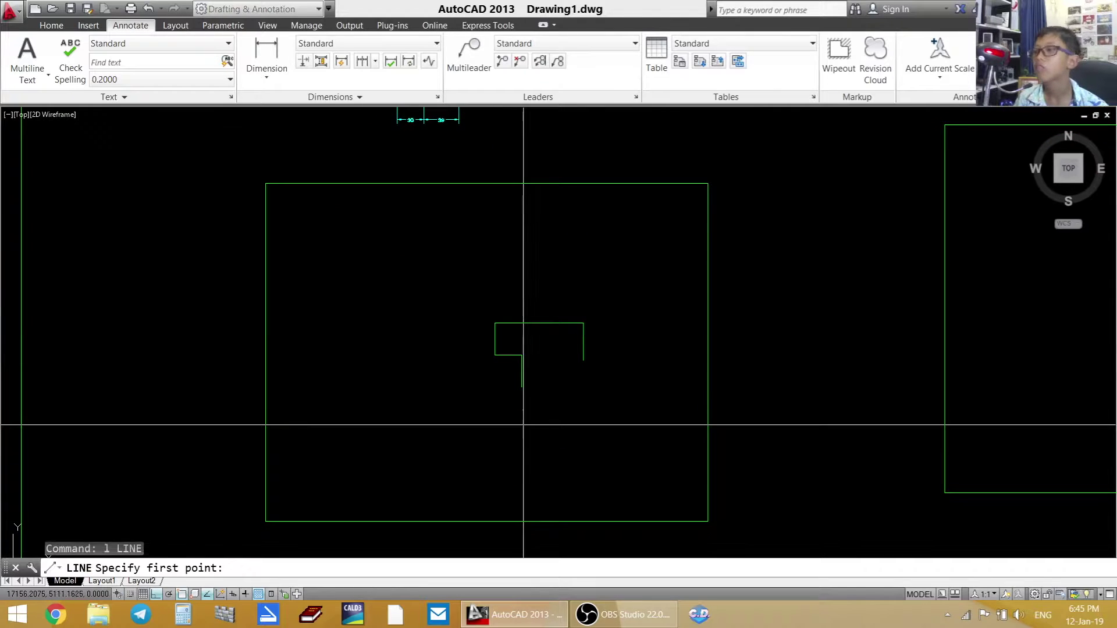
{"action": "left_click", "coordinate": [522, 386]}
{"action": "scroll", "coordinate": [559, 389], "scroll_direction": "up", "scroll_amount": 5}
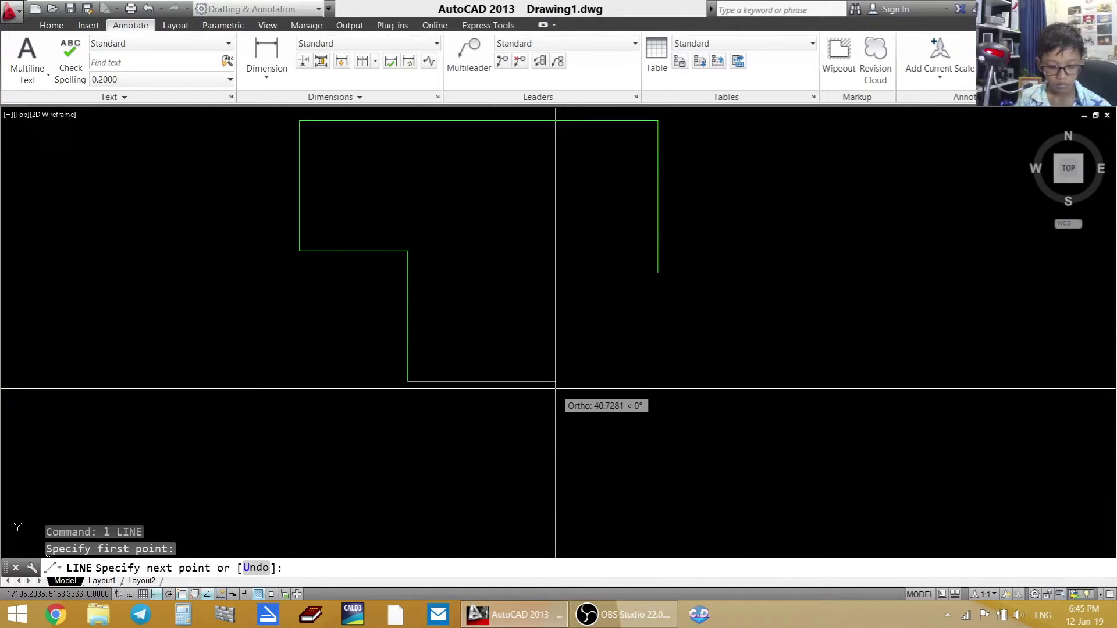
{"action": "type", "text": "39"}
{"action": "key", "text": "Return"}
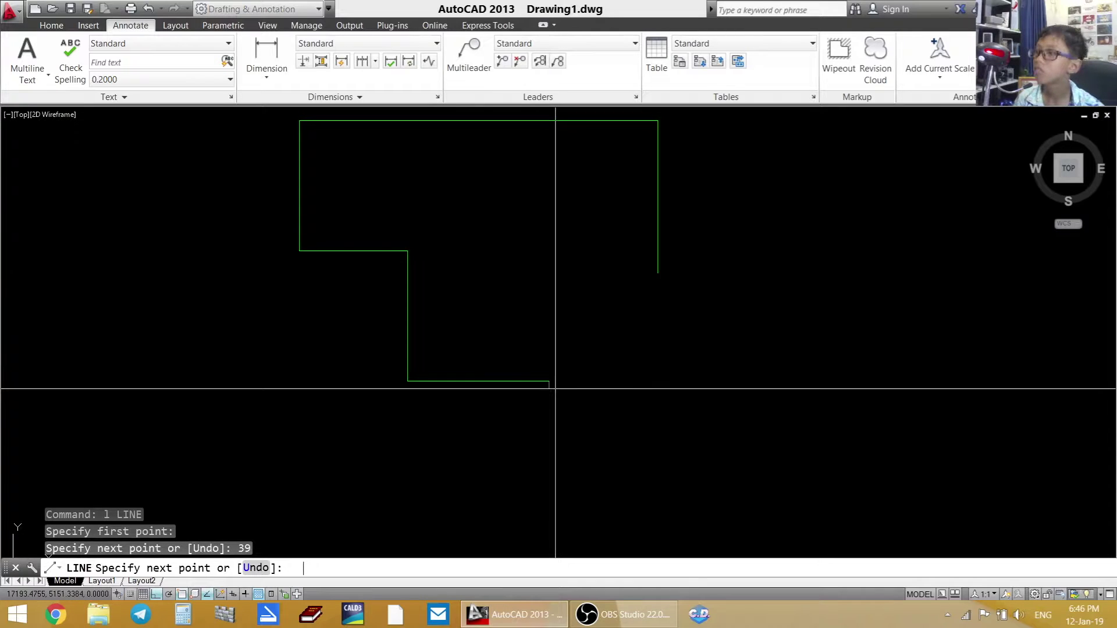
{"action": "left_click", "coordinate": [657, 273]}
{"action": "key", "text": "Escape"}
- Copy the reference polygon's six dimensions onto the redrawn outline, using the inner notch corner as the base point and matching destination
{"action": "scroll", "coordinate": [619, 403], "scroll_direction": "down", "scroll_amount": 5}
{"action": "middle_click_drag", "start_coordinate": [582, 349], "coordinate": [577, 431]}
{"action": "scroll", "coordinate": [557, 360], "scroll_direction": "up", "scroll_amount": 4}
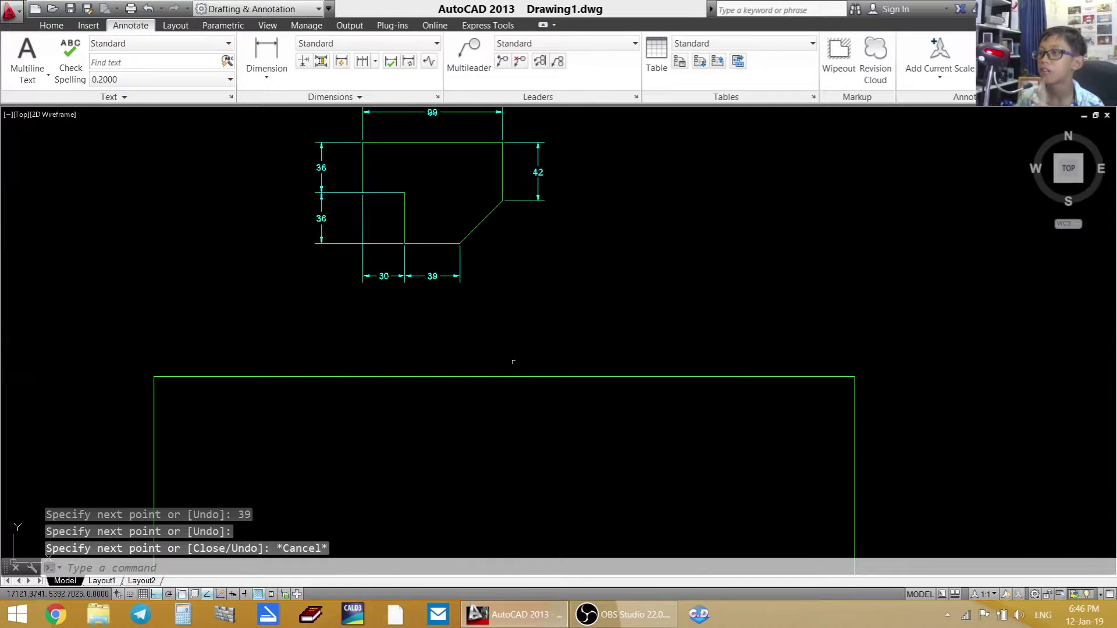
{"action": "scroll", "coordinate": [464, 267], "scroll_direction": "up", "scroll_amount": 3}
{"action": "left_click", "coordinate": [479, 272]}
{"action": "left_click", "coordinate": [92, 281]}
{"action": "middle_click_drag", "start_coordinate": [312, 270], "coordinate": [361, 499]}
{"action": "left_click", "coordinate": [323, 448]}
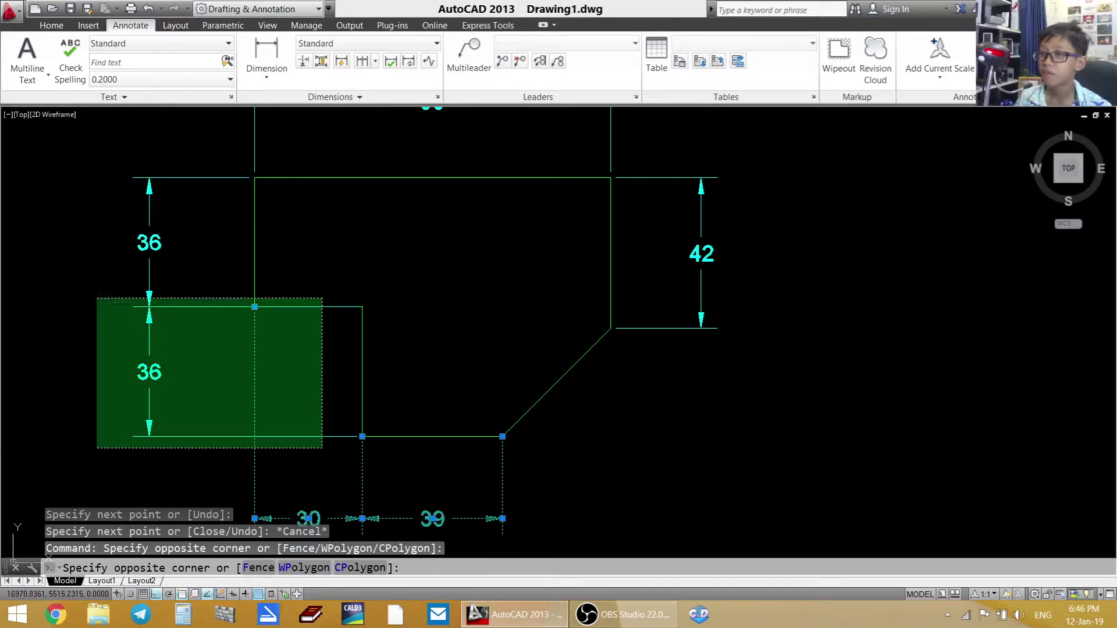
{"action": "left_click", "coordinate": [131, 379]}
{"action": "left_click", "coordinate": [199, 204]}
{"action": "left_click", "coordinate": [129, 269]}
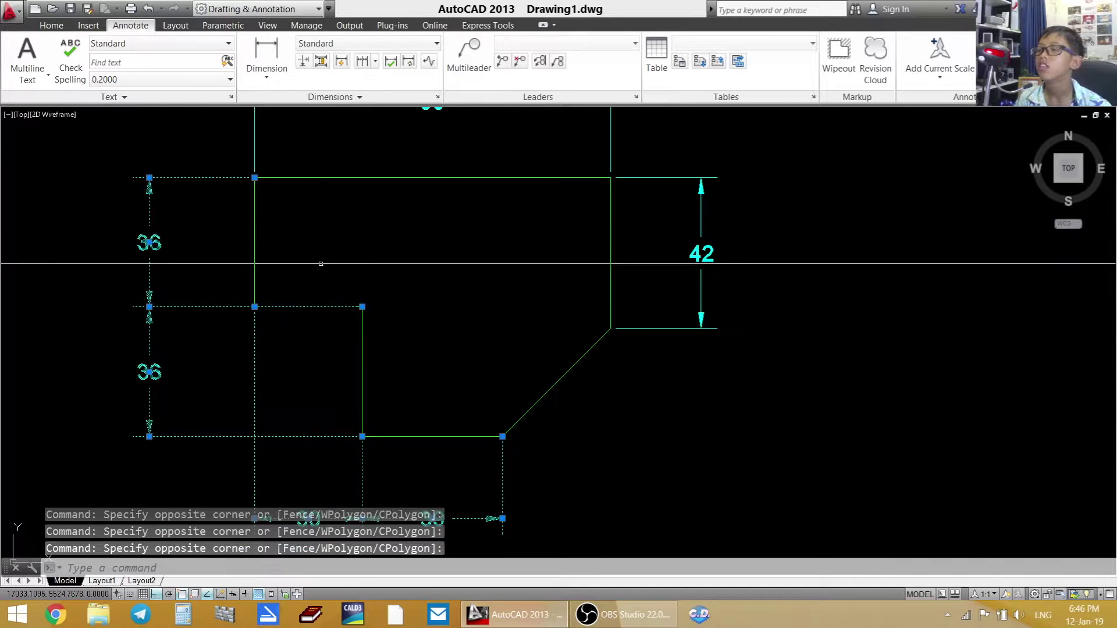
{"action": "middle_click_drag", "start_coordinate": [321, 264], "coordinate": [345, 405]}
{"action": "left_click", "coordinate": [574, 199]}
{"action": "left_click", "coordinate": [346, 281]}
{"action": "left_click", "coordinate": [738, 343]}
{"action": "left_click", "coordinate": [696, 376]}
{"action": "scroll", "coordinate": [696, 375], "scroll_direction": "down", "scroll_amount": 1}
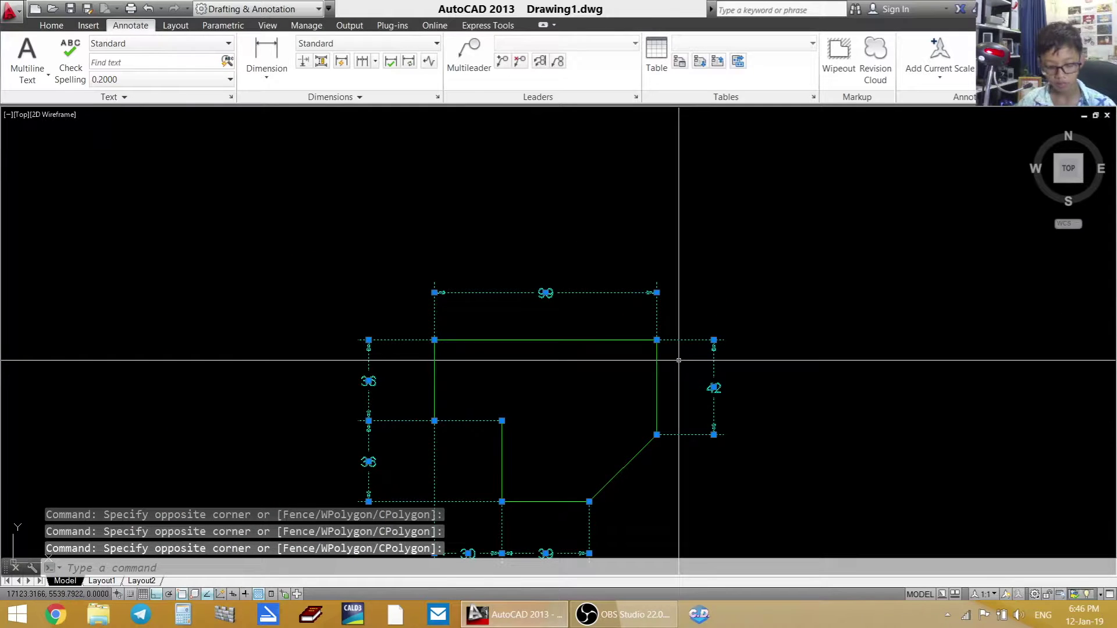
{"action": "type", "text": "c"}
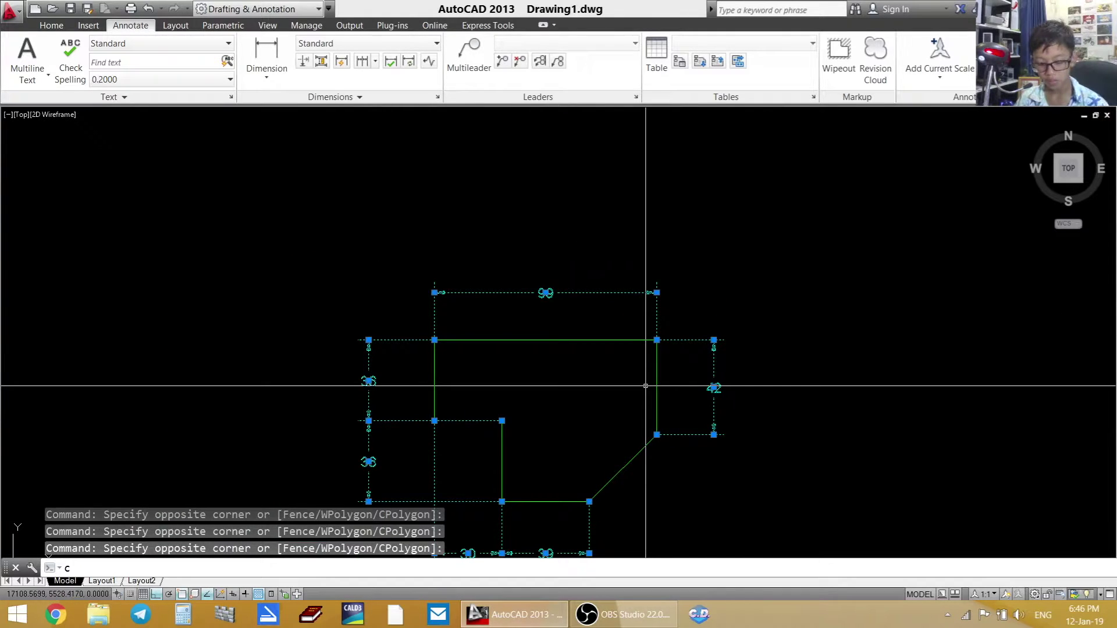
{"action": "type", "text": "o"}
{"action": "key", "text": "Return"}
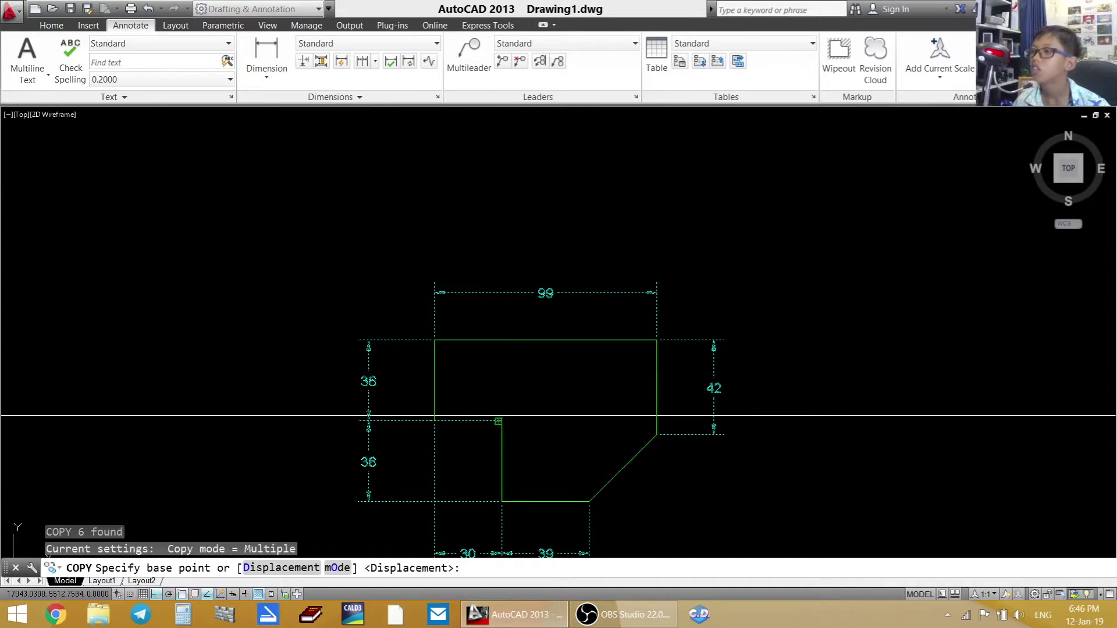
{"action": "left_click", "coordinate": [501, 420]}
{"action": "mouse_move", "coordinate": [529, 489]}
{"action": "middle_mouse_down"}
{"action": "mouse_move", "coordinate": [583, 199]}
{"action": "mouse_move", "coordinate": [617, 111]}
{"action": "middle_mouse_up"}
{"action": "scroll", "coordinate": [646, 316], "scroll_direction": "down", "scroll_amount": 5}
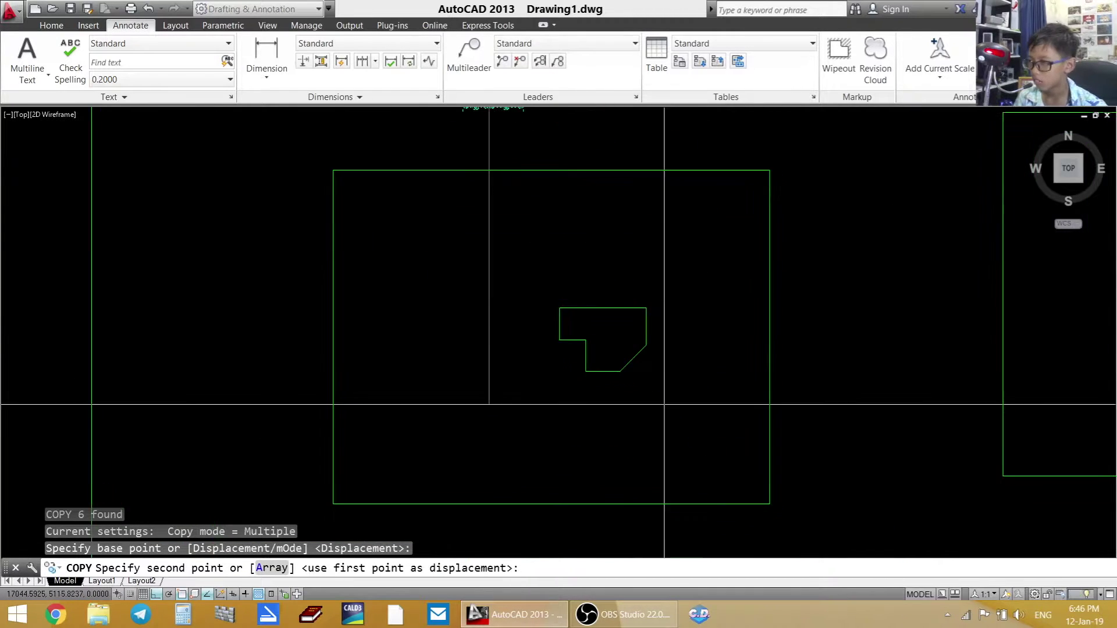
{"action": "scroll", "coordinate": [597, 350], "scroll_direction": "up", "scroll_amount": 6}
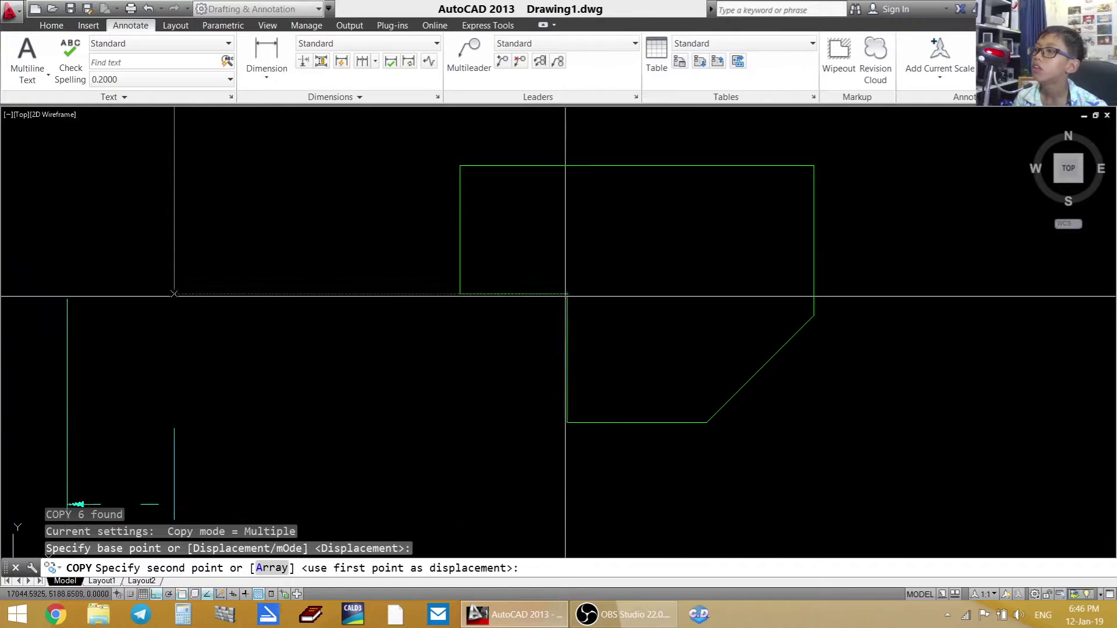
{"action": "left_click", "coordinate": [587, 370]}
{"action": "scroll", "coordinate": [586, 371], "scroll_direction": "down", "scroll_amount": 7}
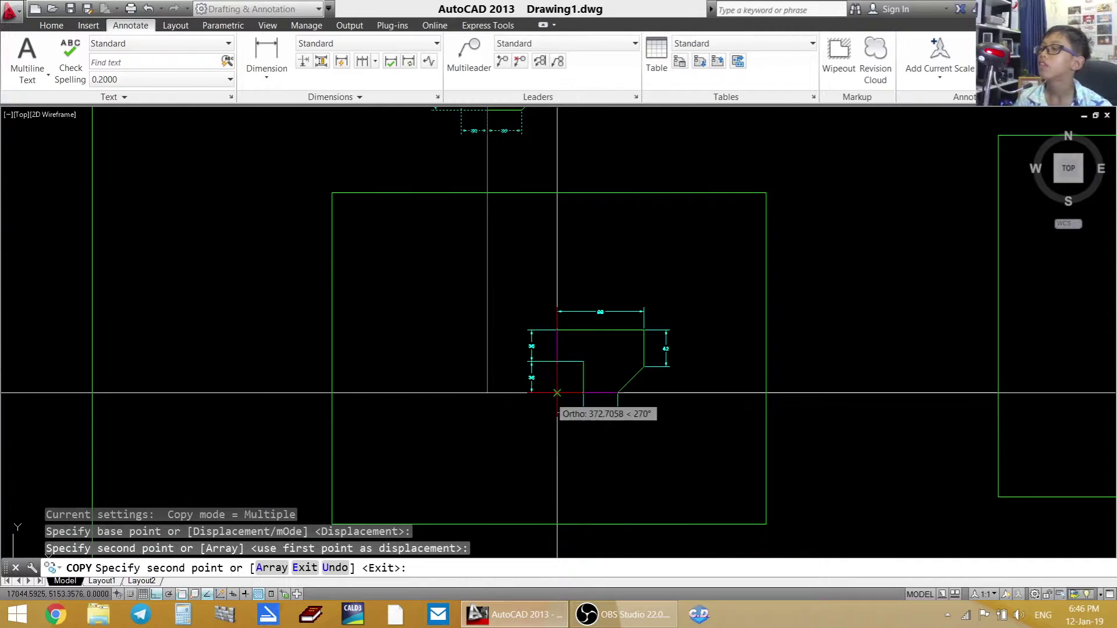
{"action": "key", "text": "Return"}
{"action": "scroll", "coordinate": [586, 364], "scroll_direction": "up", "scroll_amount": 4}
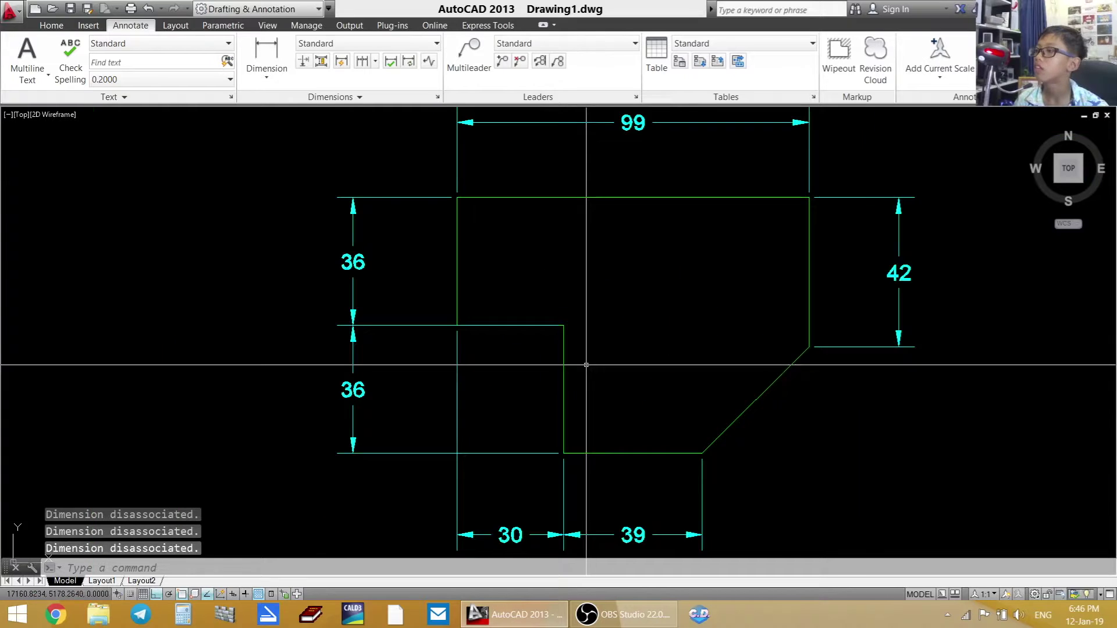
{"action": "mouse_move", "coordinate": [606, 289]}
{"action": "middle_mouse_down"}
{"action": "mouse_move", "coordinate": [543, 407]}
{"action": "mouse_move", "coordinate": [526, 410]}
{"action": "middle_mouse_up"}
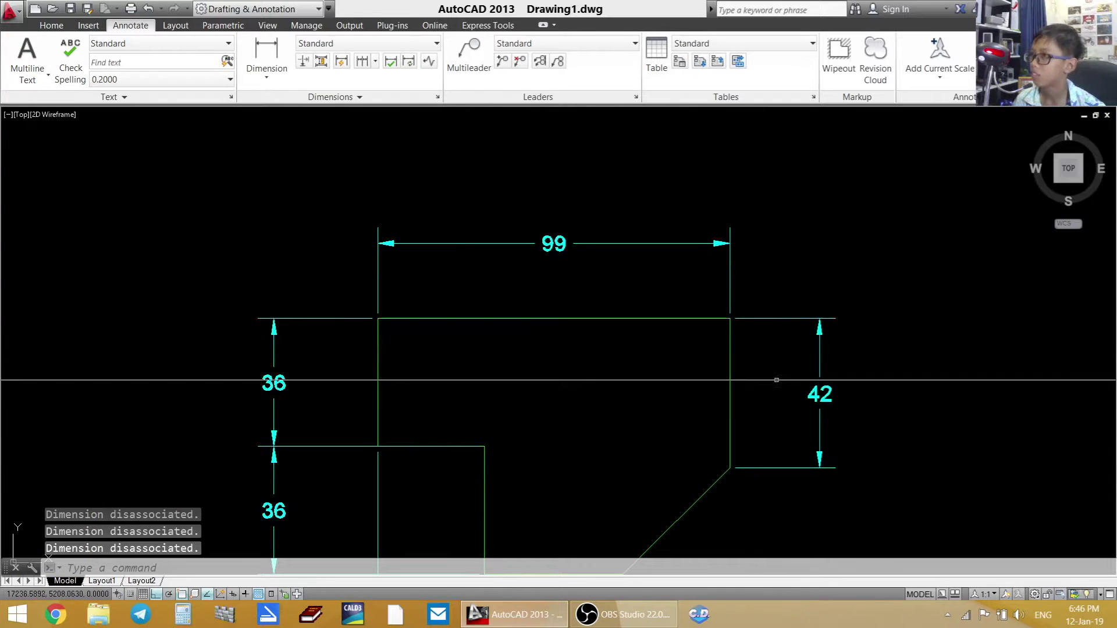
- Draw a construction line at 30° through a point in the lower middle of the second empty frame, below the isometric figure
{"action": "scroll", "coordinate": [713, 392], "scroll_direction": "down", "scroll_amount": 5}
{"action": "mouse_move", "coordinate": [797, 399]}
{"action": "middle_mouse_down"}
{"action": "mouse_move", "coordinate": [711, 372]}
{"action": "mouse_move", "coordinate": [462, 385]}
{"action": "middle_mouse_up"}
{"action": "scroll", "coordinate": [599, 315], "scroll_direction": "up", "scroll_amount": 8}
{"action": "middle_click_drag", "start_coordinate": [636, 349], "coordinate": [593, 435]}
{"action": "scroll", "coordinate": [592, 435], "scroll_direction": "down", "scroll_amount": 4}
{"action": "scroll", "coordinate": [585, 337], "scroll_direction": "down", "scroll_amount": 4}
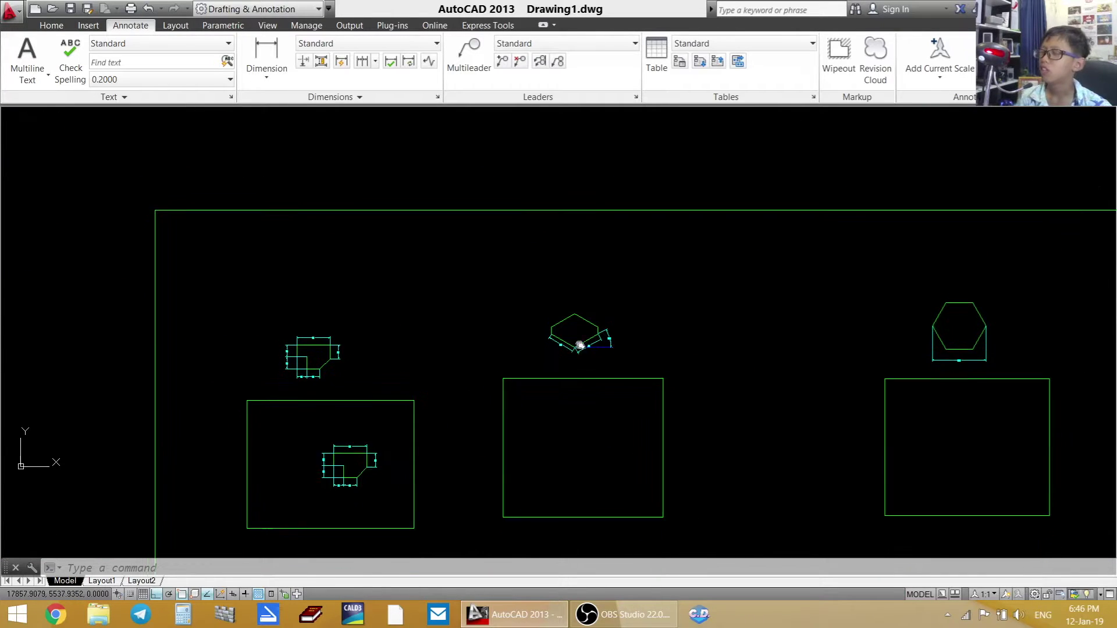
{"action": "type", "text": "xl"}
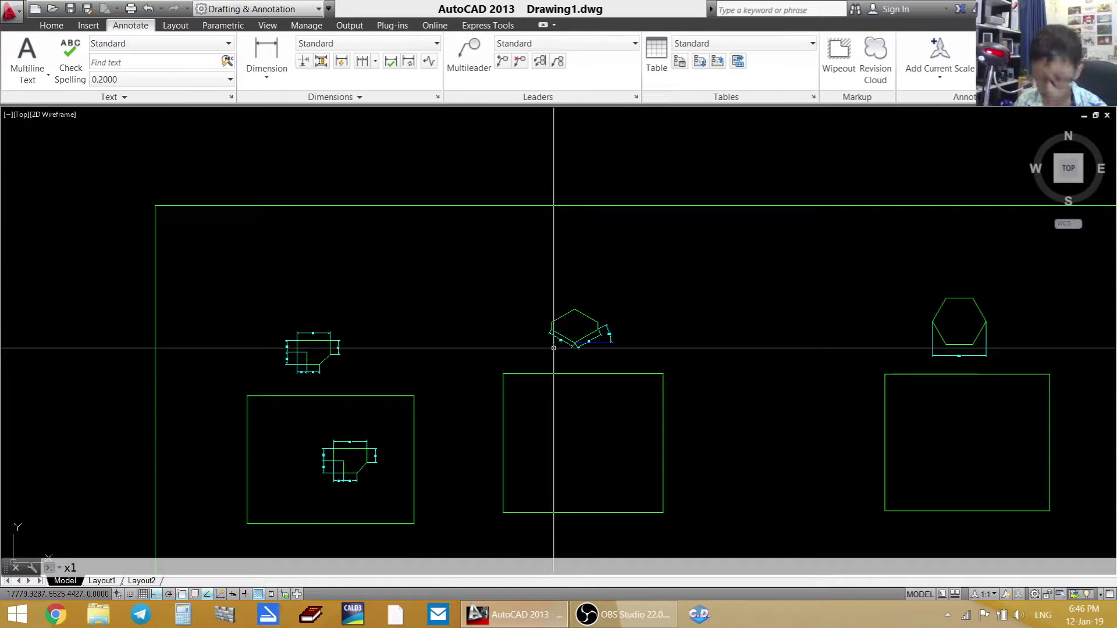
{"action": "key", "text": "Return"}
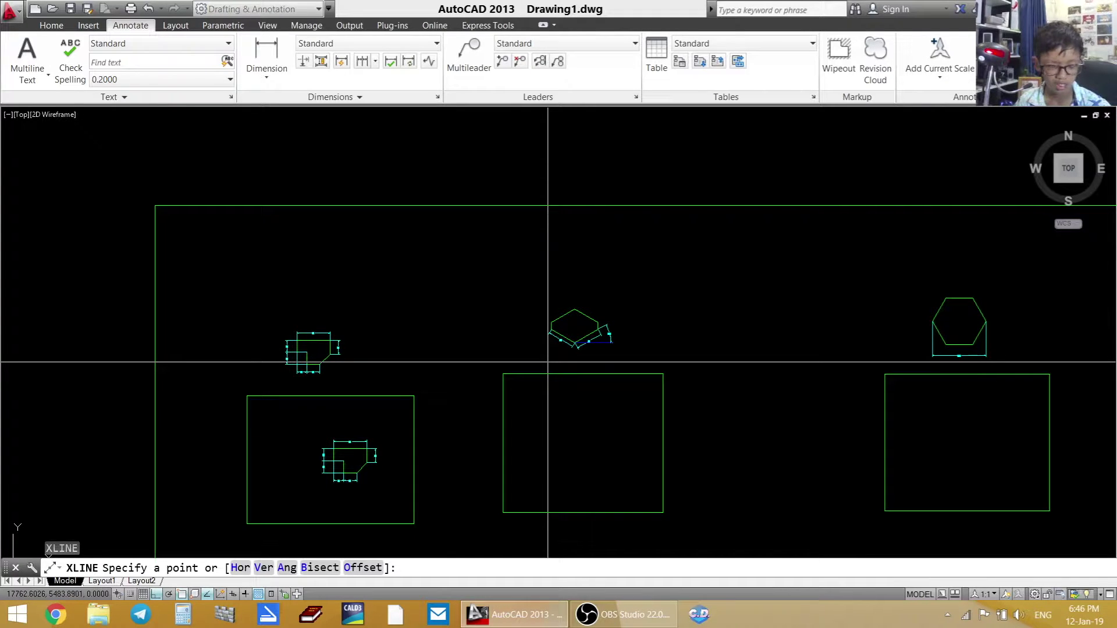
{"action": "type", "text": "a"}
{"action": "key", "text": "Return"}
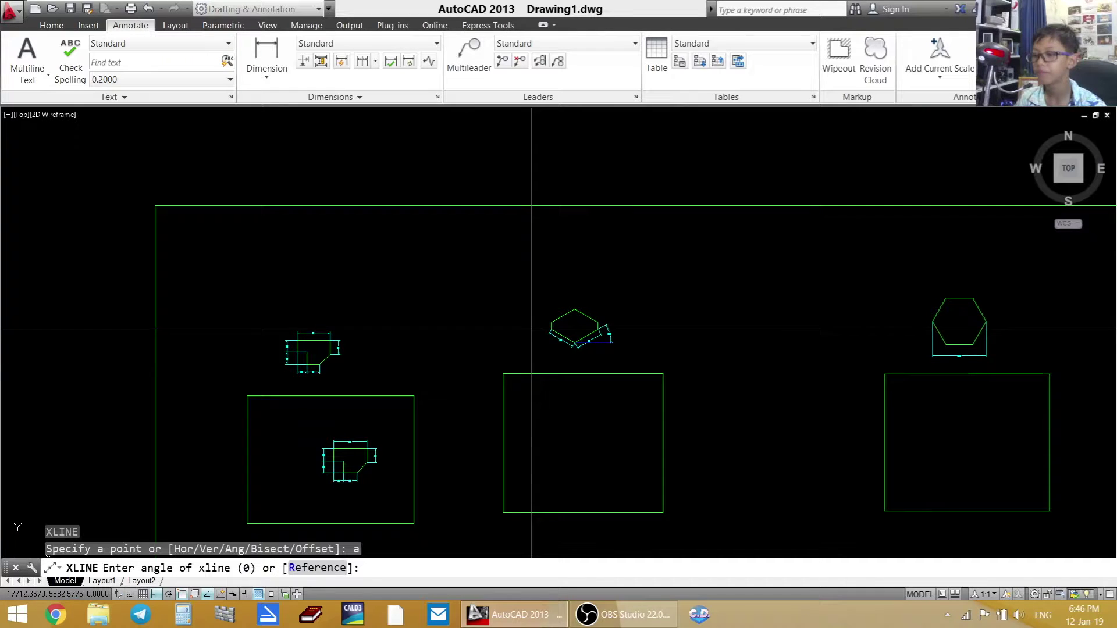
{"action": "scroll", "coordinate": [608, 332], "scroll_direction": "up", "scroll_amount": 5}
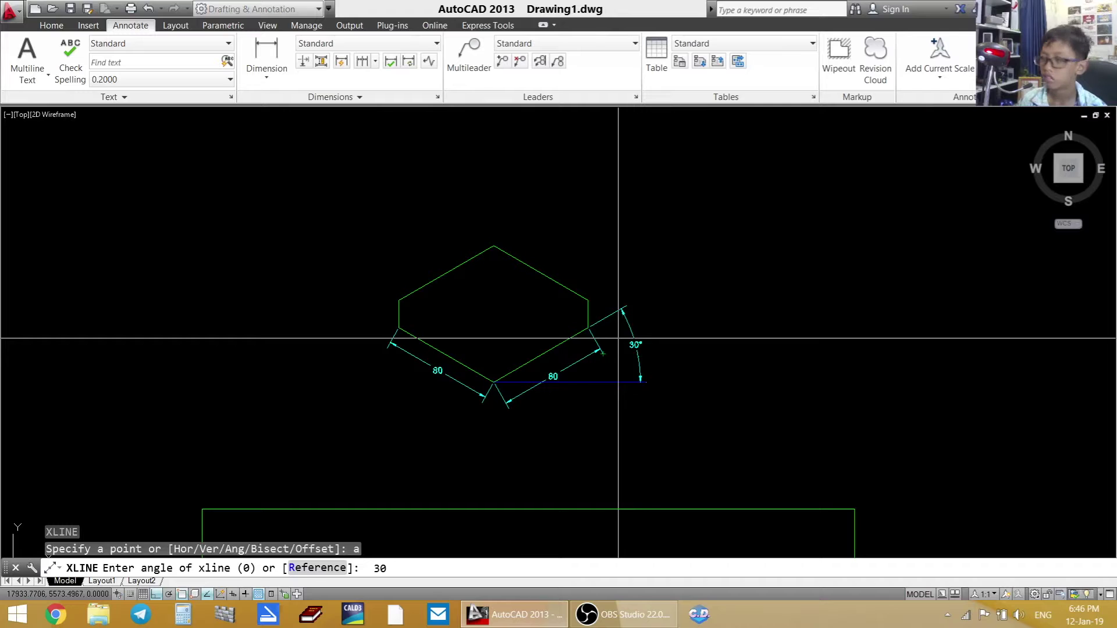
{"action": "type", "text": "30"}
{"action": "key", "text": "Return"}
{"action": "scroll", "coordinate": [619, 338], "scroll_direction": "down", "scroll_amount": 3}
{"action": "middle_click_drag", "start_coordinate": [615, 508], "coordinate": [609, 364]}
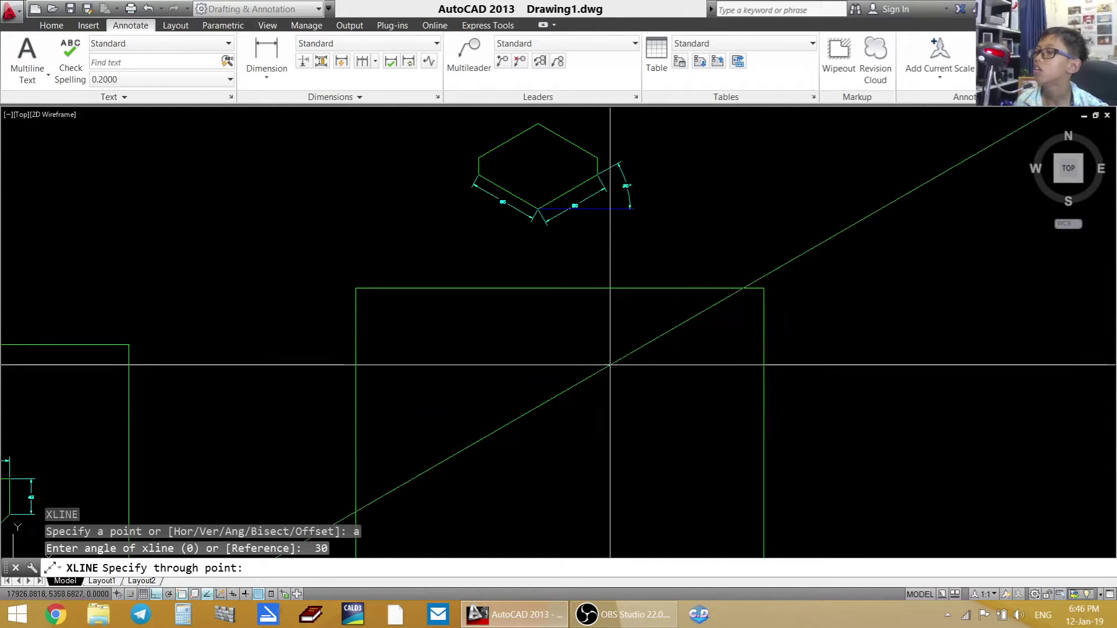
{"action": "left_click", "coordinate": [565, 480]}
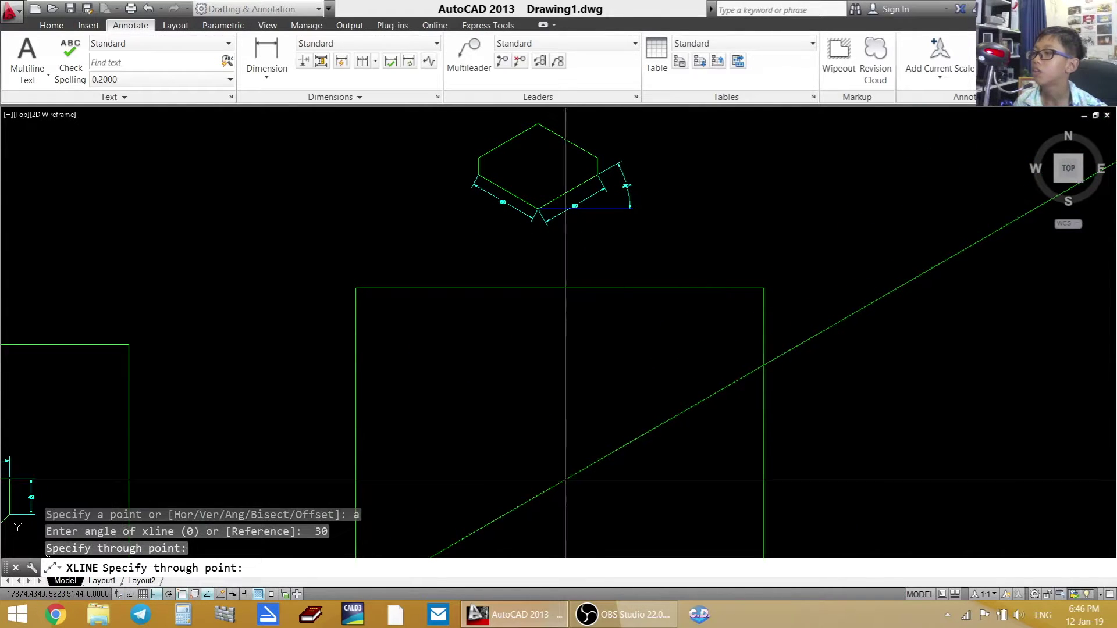
{"action": "key", "text": "Escape"}
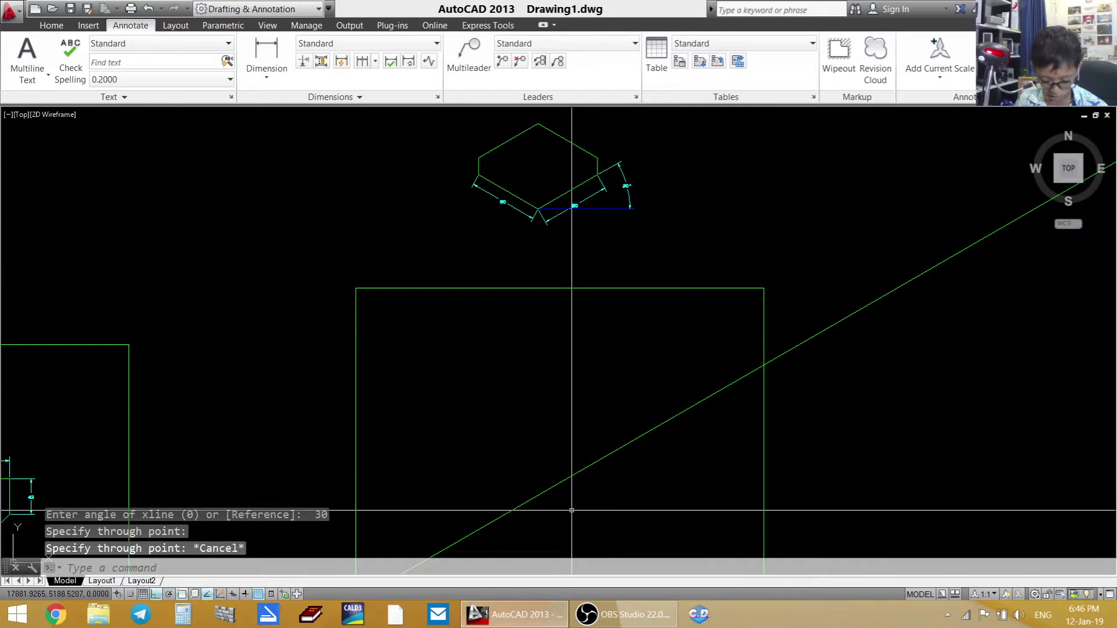
- Mirror the 30° construction line about a vertical axis through its midpoint, keeping the original line
{"action": "left_click_drag", "start_coordinate": [596, 502], "coordinate": [514, 378]}
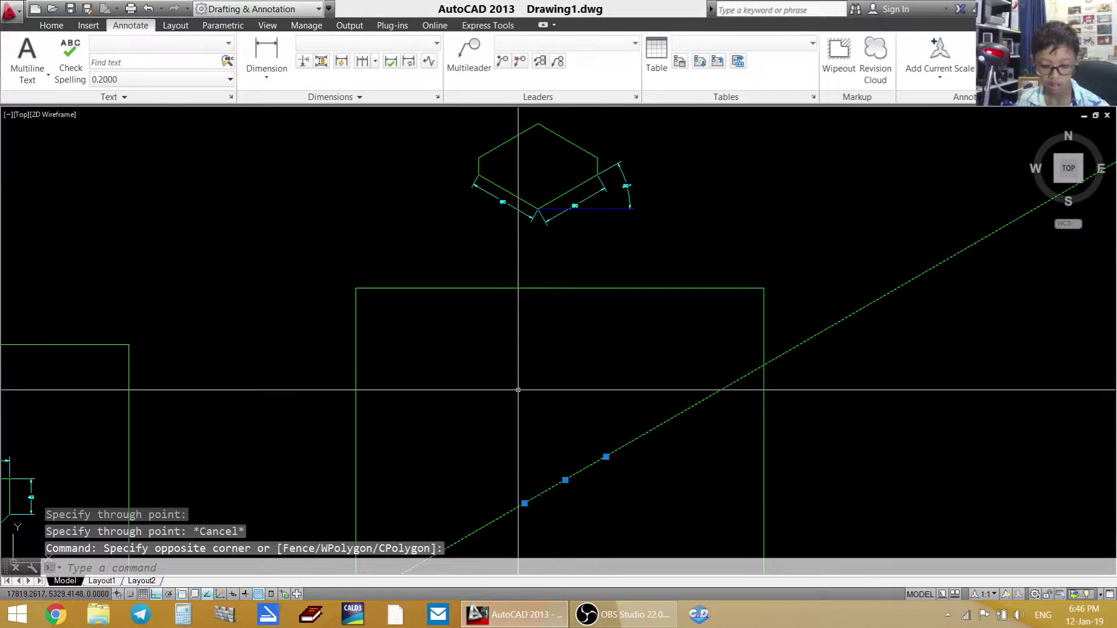
{"action": "type", "text": "mi"}
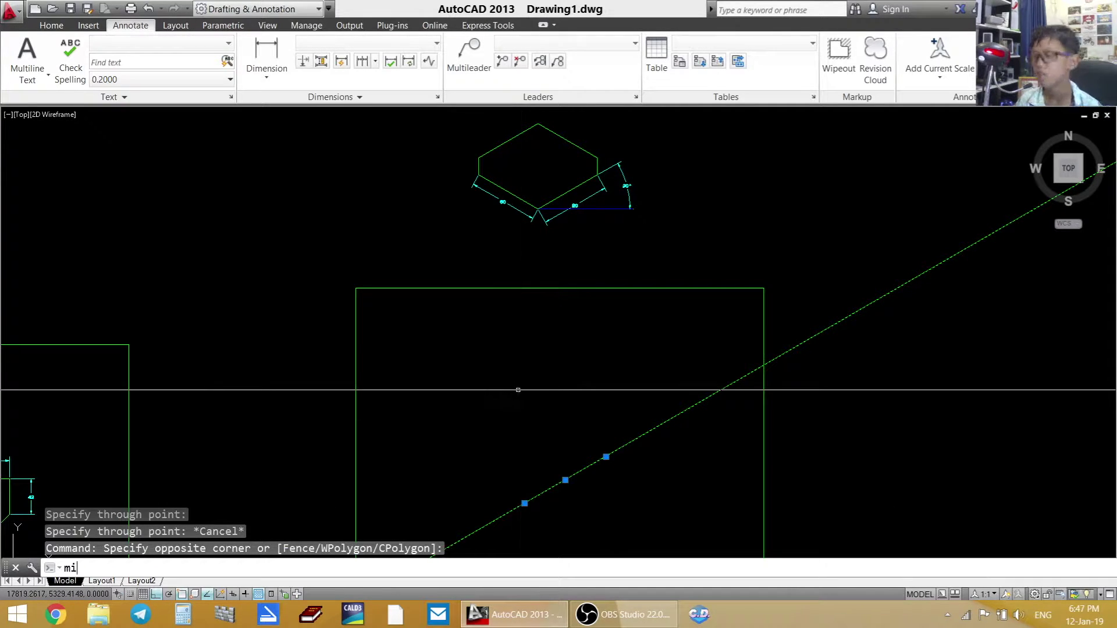
{"action": "key", "text": "Return"}
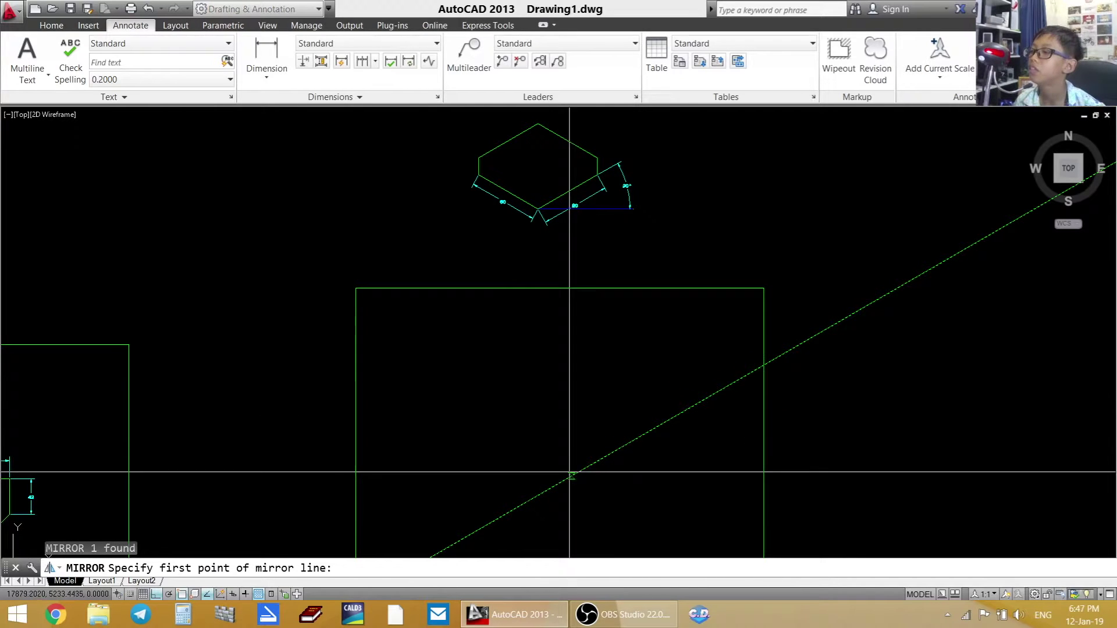
{"action": "scroll", "coordinate": [565, 481], "scroll_direction": "up", "scroll_amount": 5}
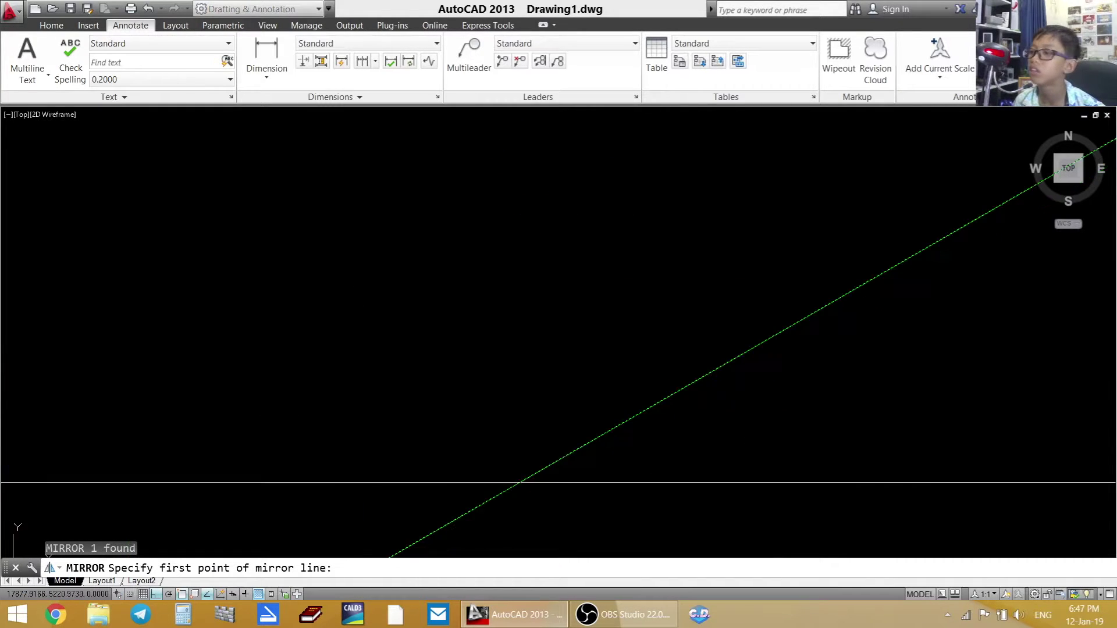
{"action": "left_click", "coordinate": [548, 465]}
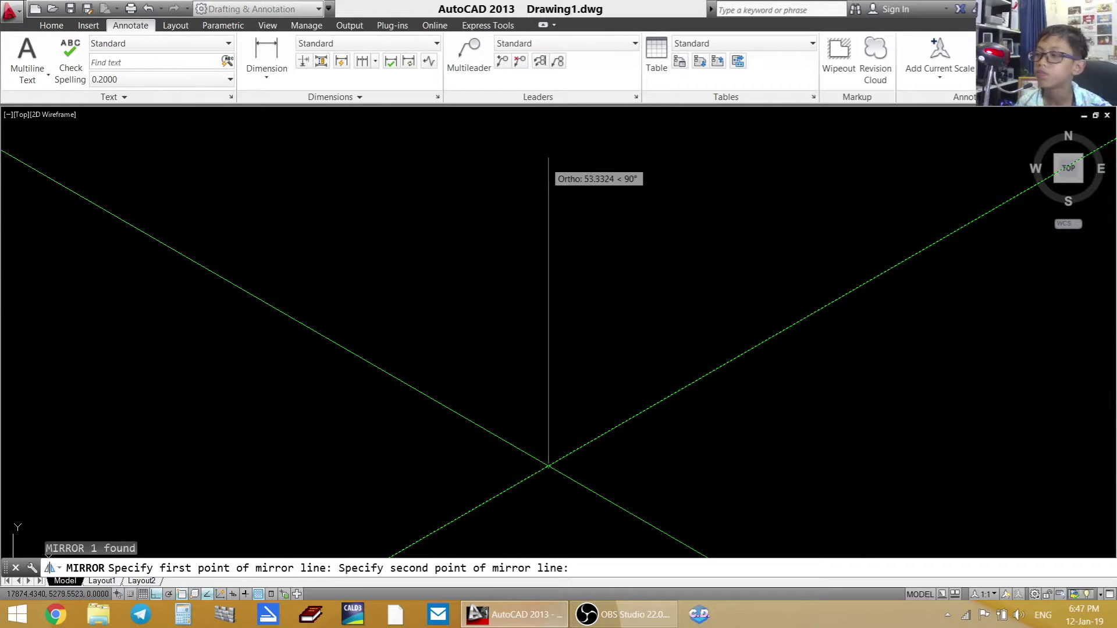
{"action": "left_click", "coordinate": [548, 223]}
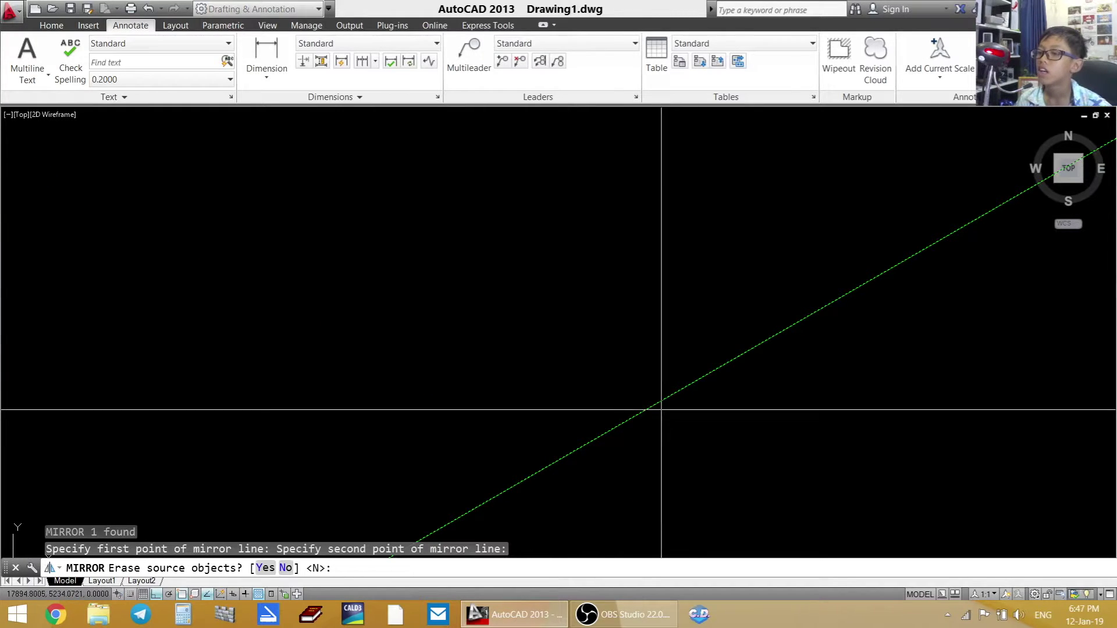
{"action": "key", "text": "Return"}
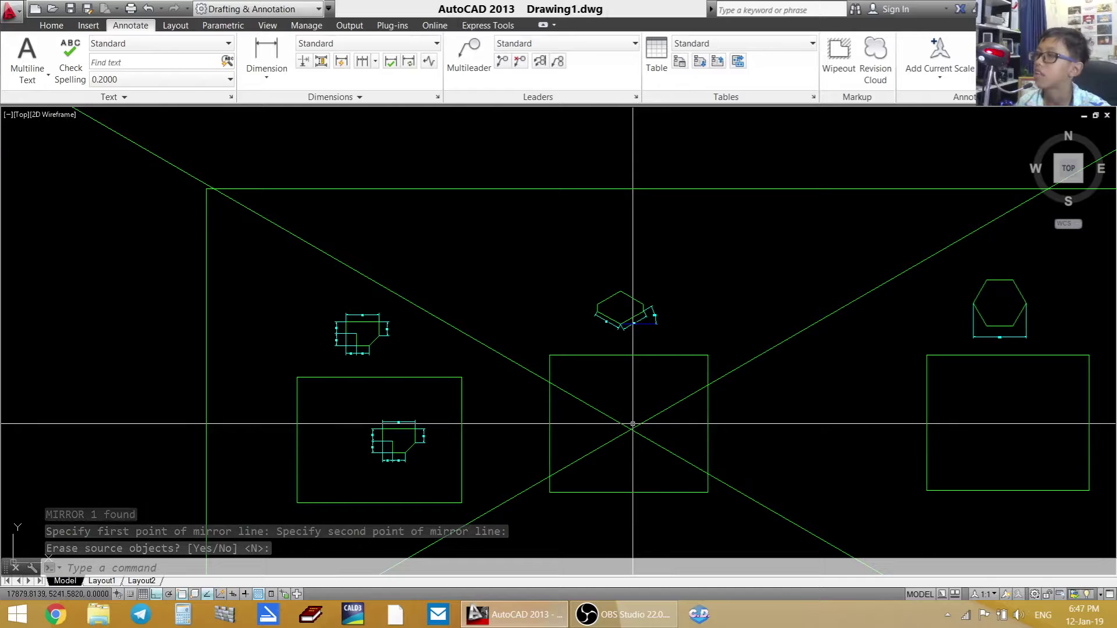
- Trim the crossed construction lines to a V inside the second frame, cutting the pieces below their intersection and beside the frame
{"action": "type", "text": "t"}
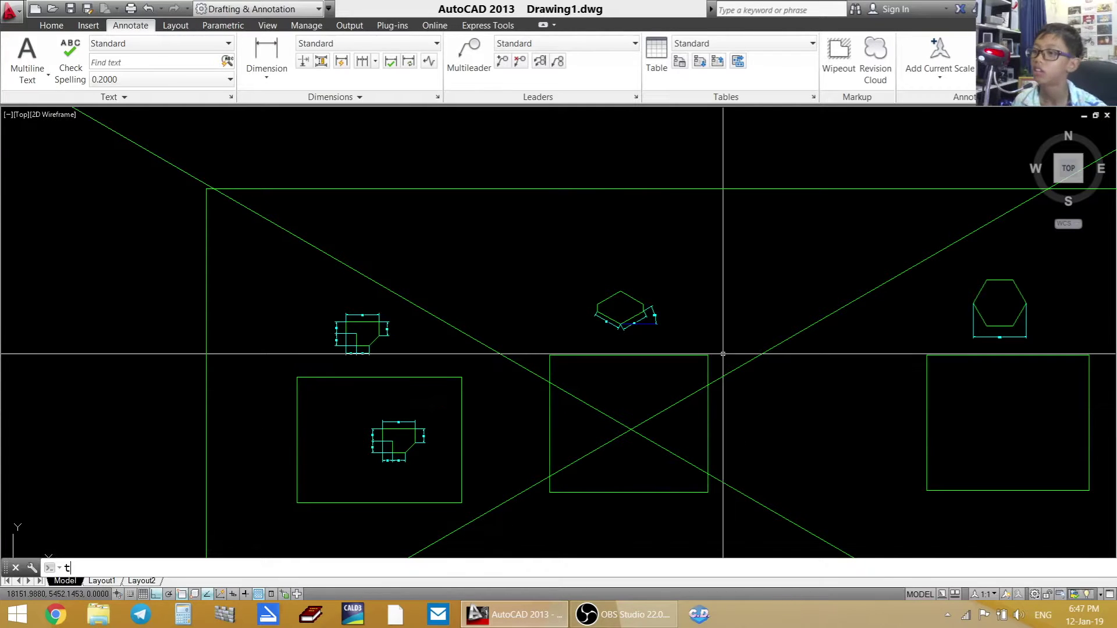
{"action": "type", "text": "r"}
{"action": "key", "text": "Return"}
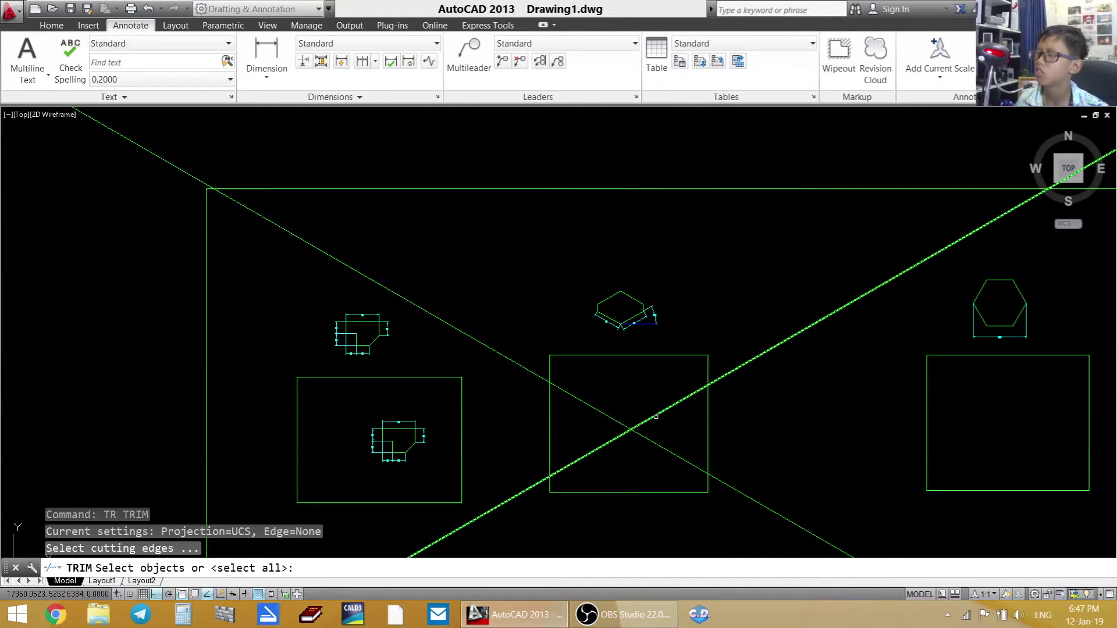
{"action": "key", "text": "Return"}
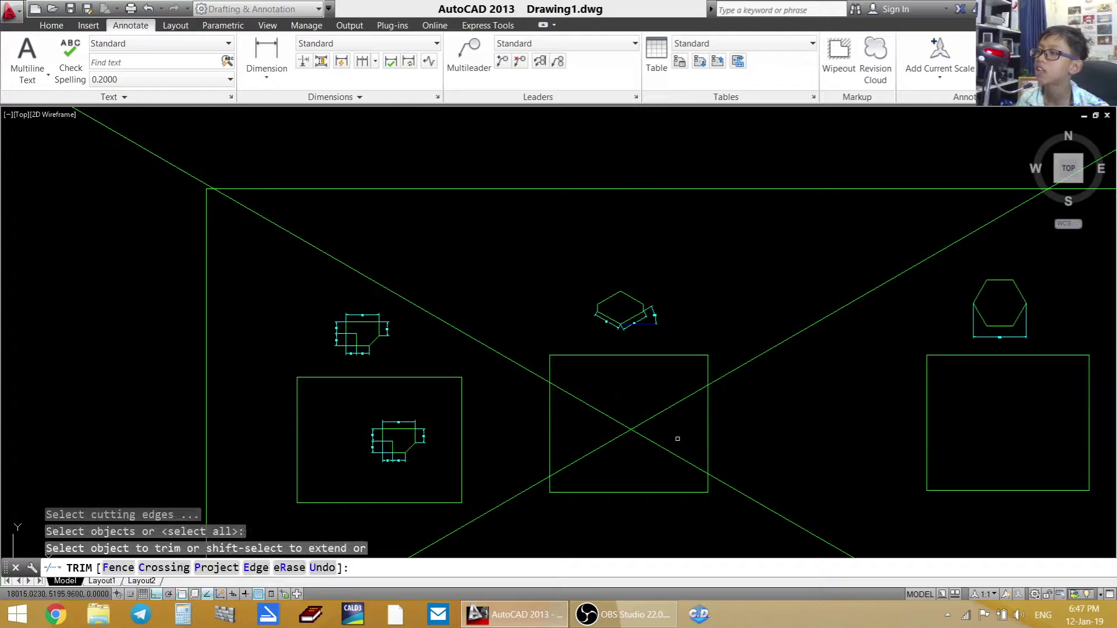
{"action": "left_click", "coordinate": [649, 472]}
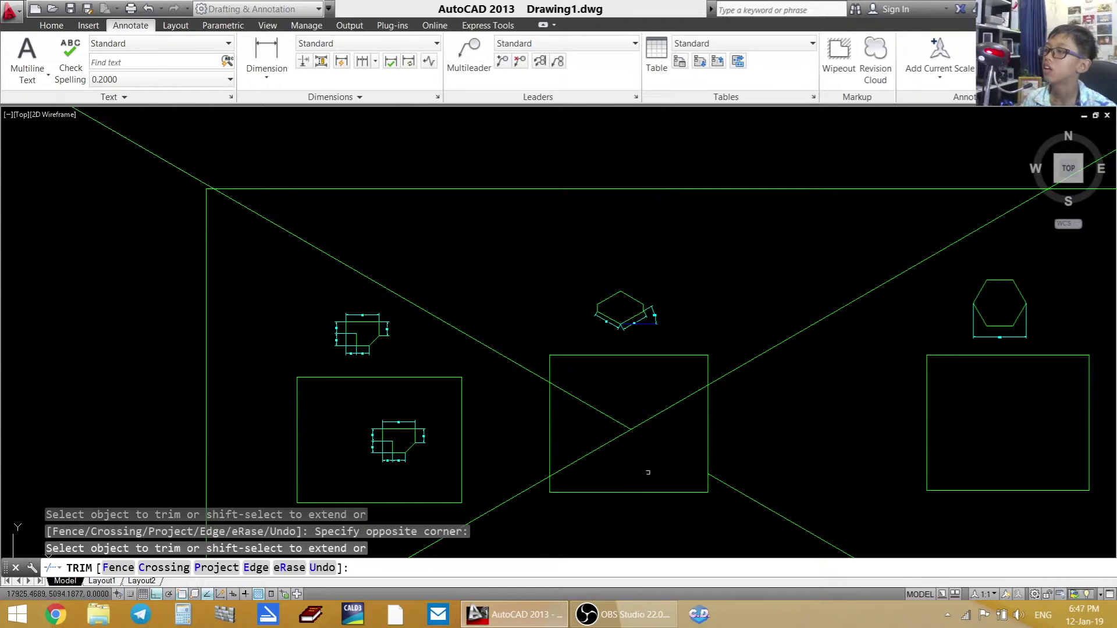
{"action": "scroll", "coordinate": [572, 450], "scroll_direction": "up", "scroll_amount": 4}
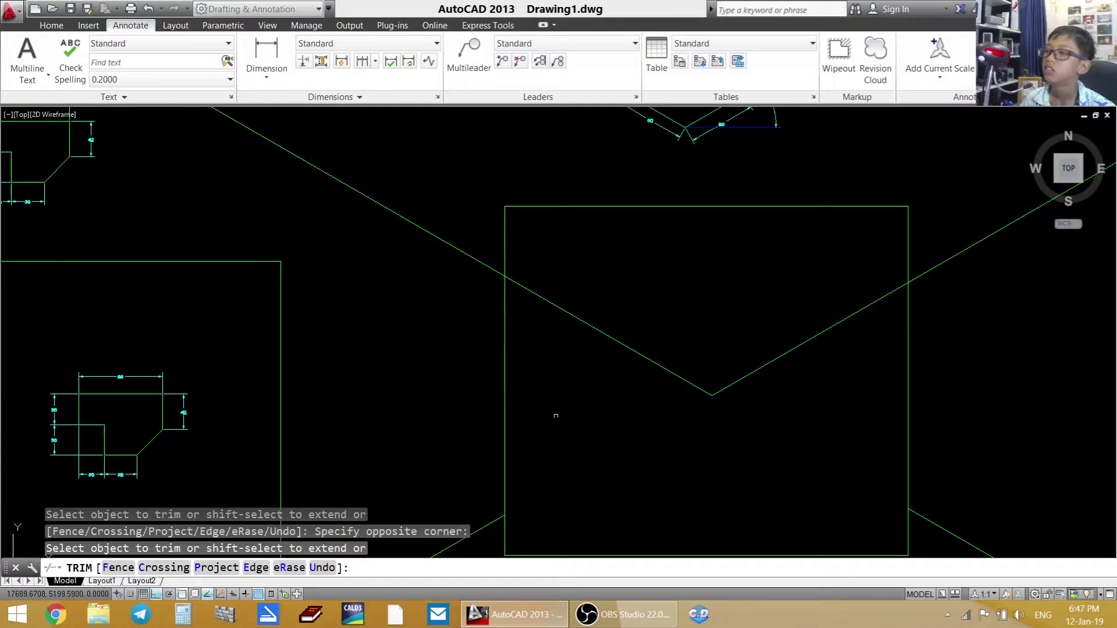
{"action": "scroll", "coordinate": [512, 344], "scroll_direction": "down", "scroll_amount": 4}
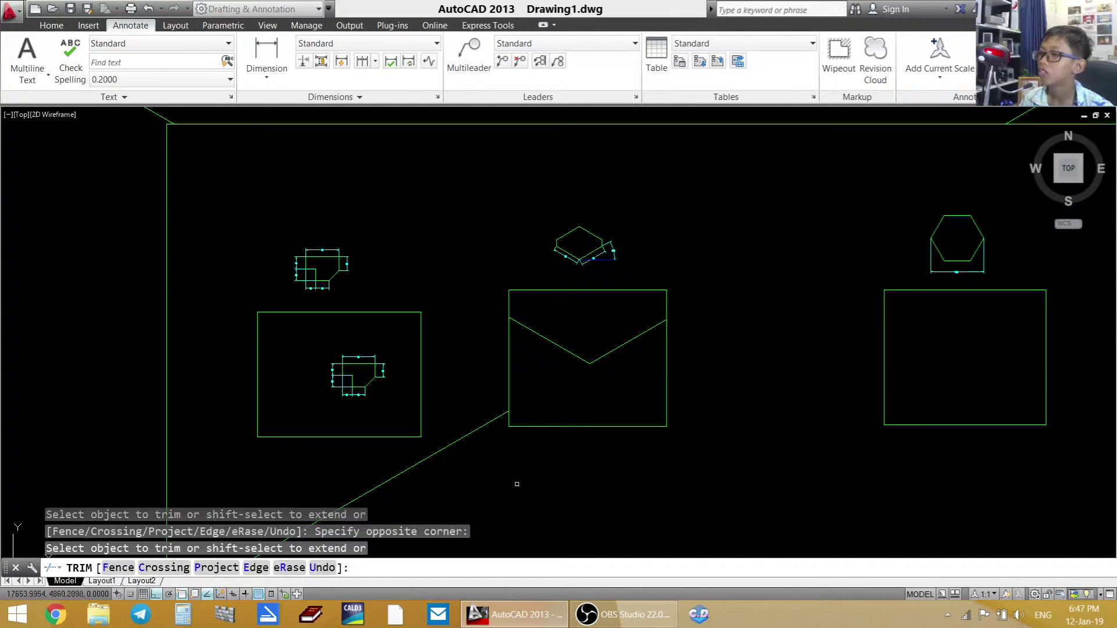
{"action": "scroll", "coordinate": [371, 476], "scroll_direction": "down", "scroll_amount": 4}
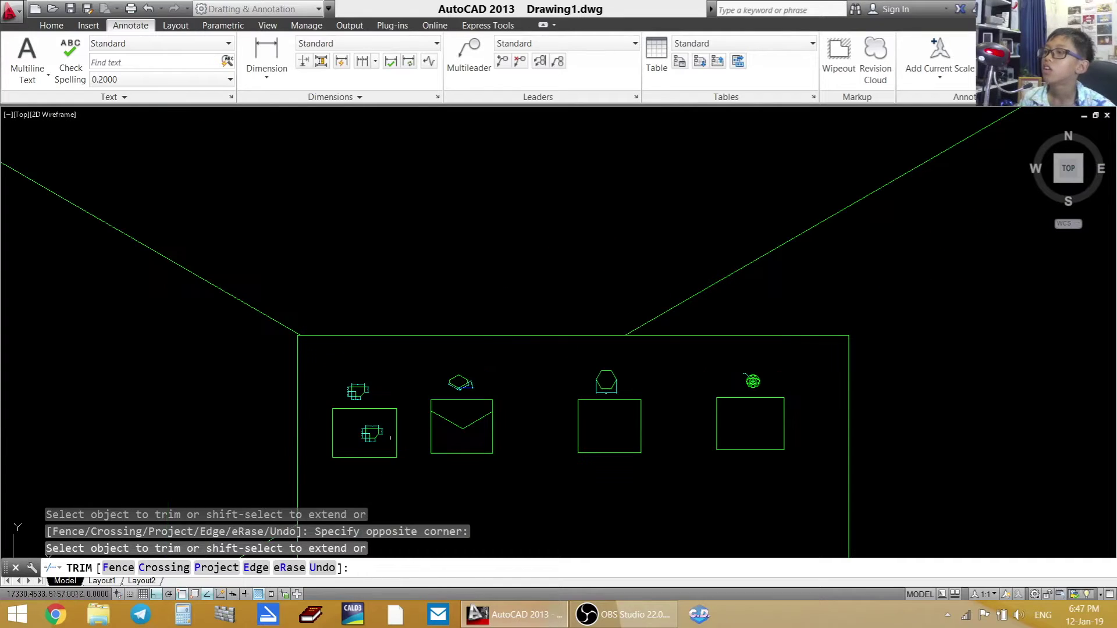
{"action": "left_click", "coordinate": [281, 270]}
{"action": "key", "text": "Escape"}
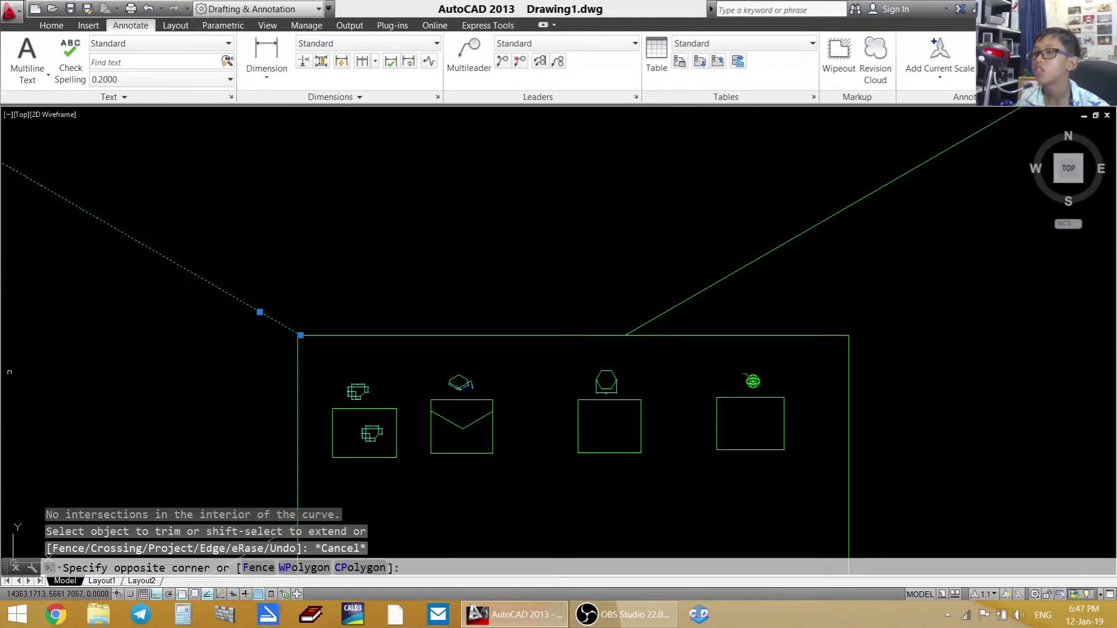
- Erase the four leftover construction line pieces outside the large outer border
{"action": "left_click", "coordinate": [624, 250]}
{"action": "left_click", "coordinate": [734, 312]}
{"action": "left_click", "coordinate": [650, 287]}
{"action": "scroll", "coordinate": [645, 291], "scroll_direction": "down", "scroll_amount": 4}
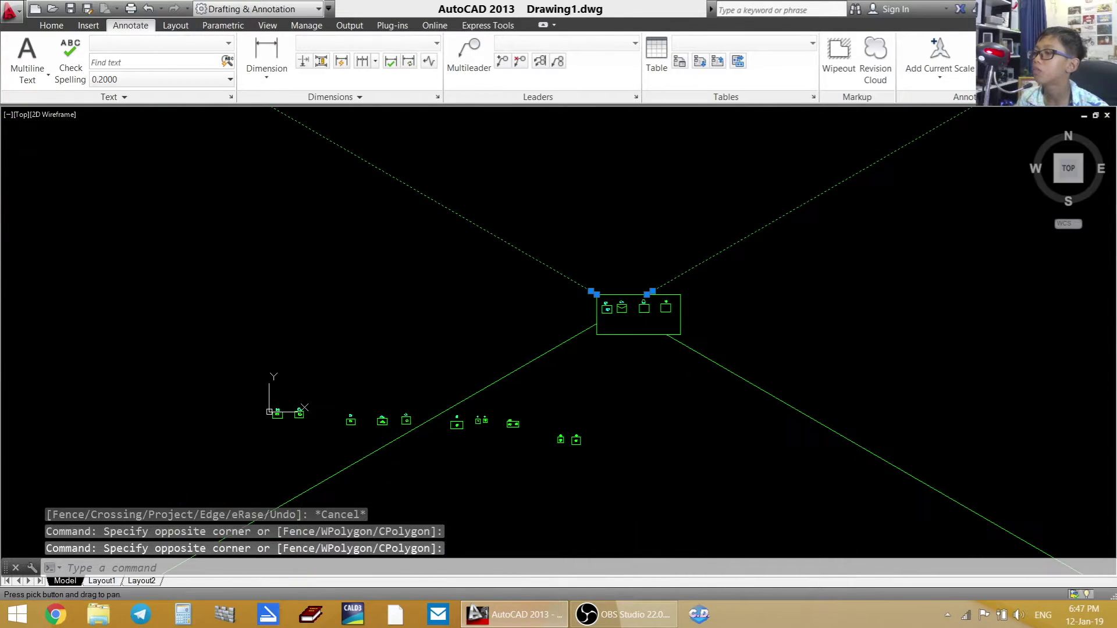
{"action": "left_click", "coordinate": [581, 362]}
{"action": "left_click", "coordinate": [491, 323]}
{"action": "left_click", "coordinate": [750, 429]}
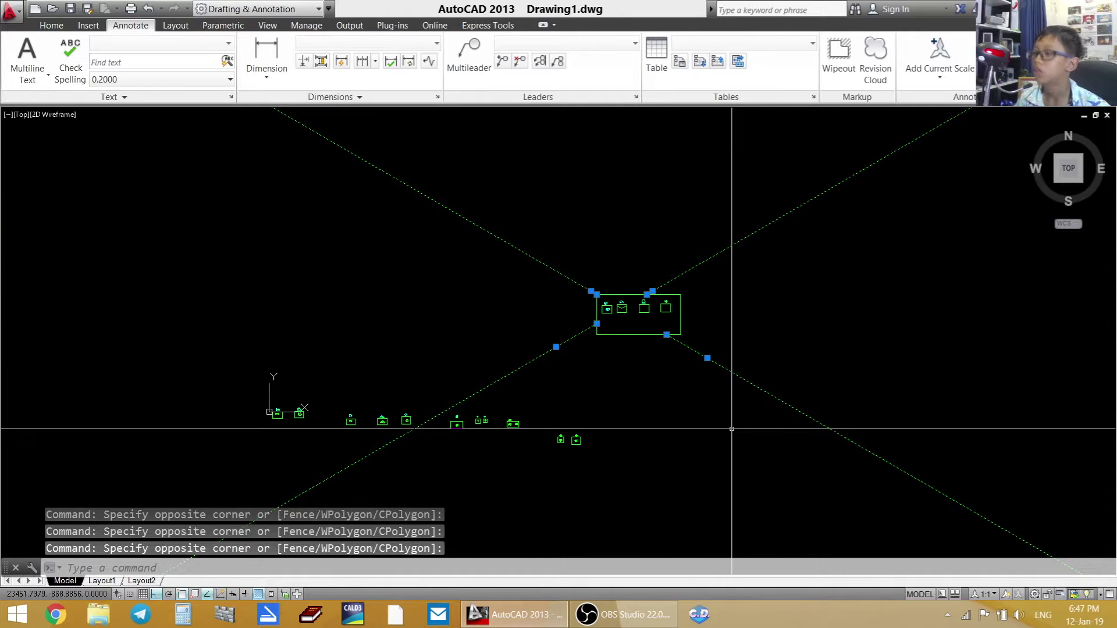
{"action": "type", "text": "e"}
{"action": "key", "text": "Return"}
- Draw a circle of radius 80 centred on the vertex of the V in the second frame
{"action": "scroll", "coordinate": [619, 305], "scroll_direction": "up", "scroll_amount": 5}
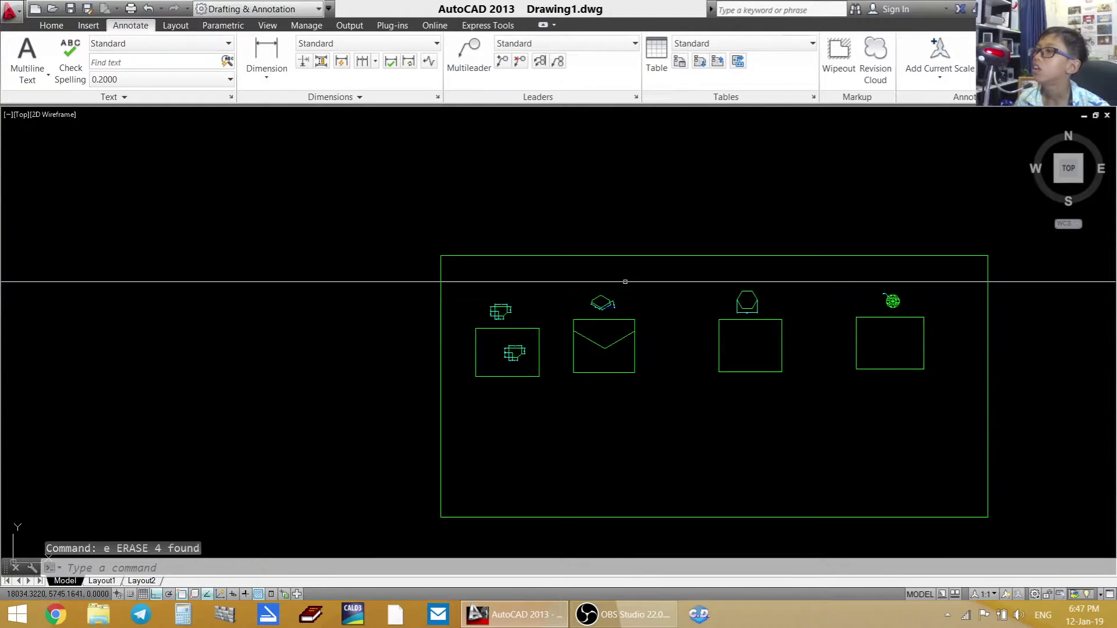
{"action": "scroll", "coordinate": [575, 338], "scroll_direction": "up", "scroll_amount": 4}
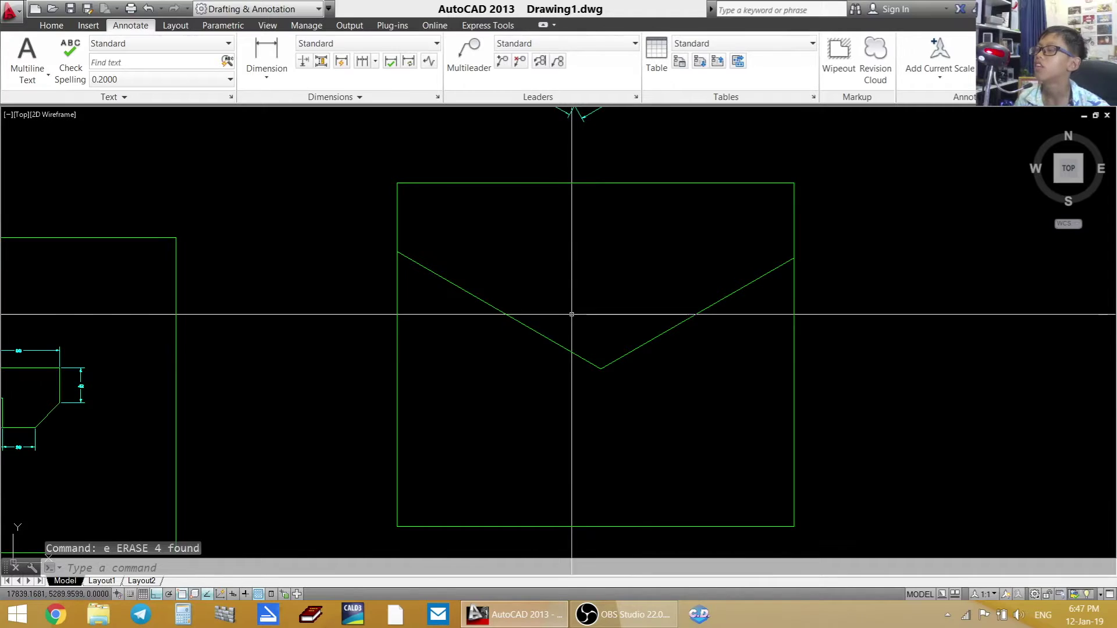
{"action": "middle_click_drag", "start_coordinate": [568, 319], "coordinate": [524, 444]}
{"action": "scroll", "coordinate": [534, 246], "scroll_direction": "up", "scroll_amount": 5}
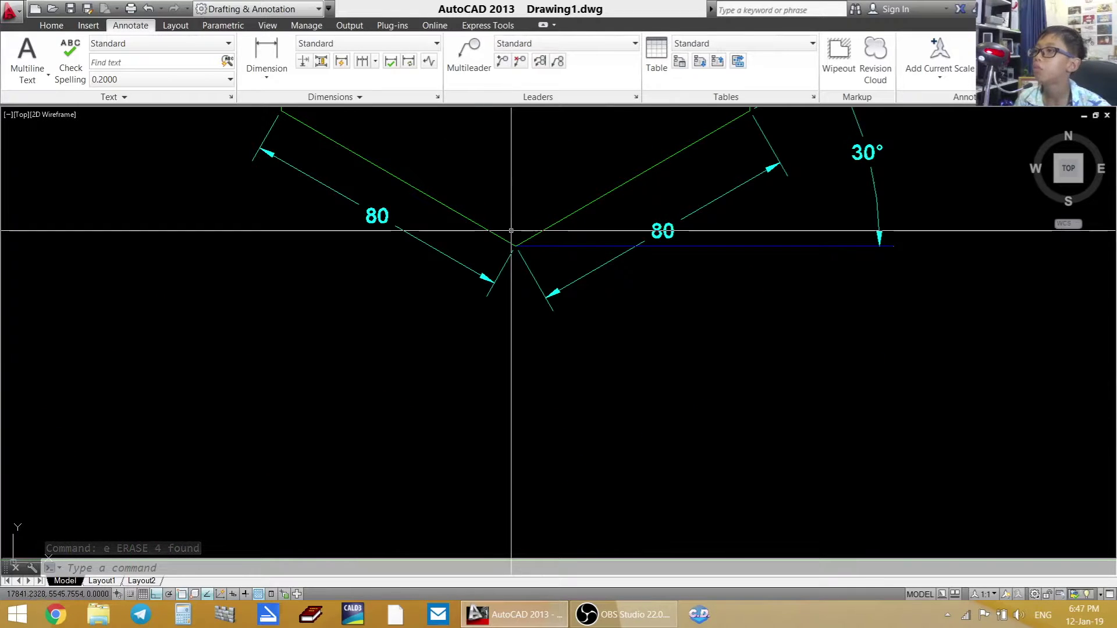
{"action": "scroll", "coordinate": [398, 268], "scroll_direction": "down", "scroll_amount": 5}
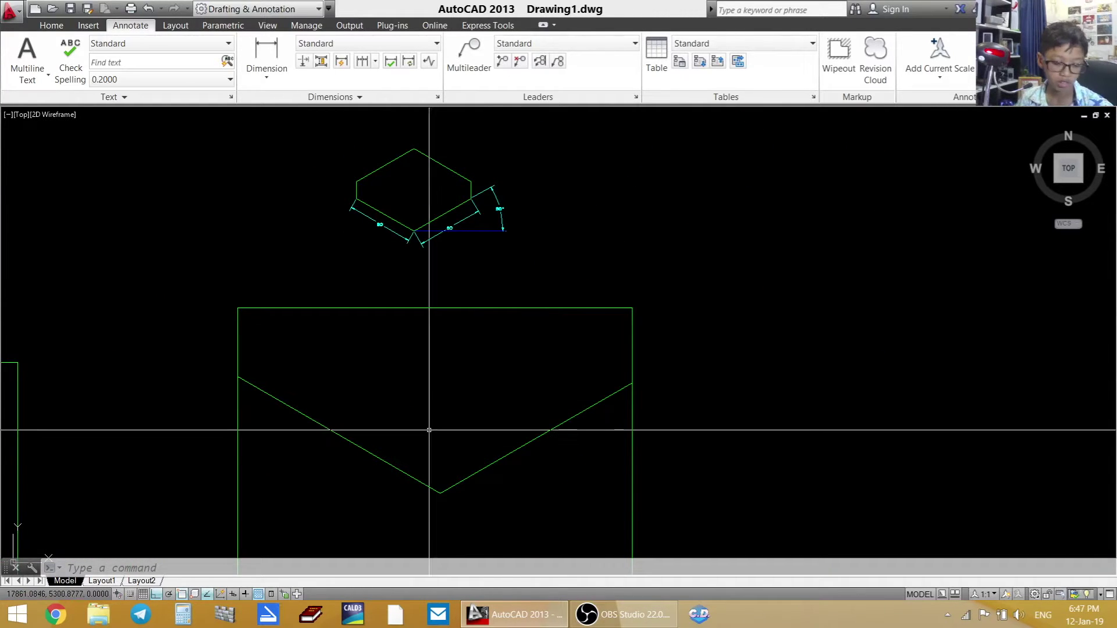
{"action": "type", "text": "c"}
{"action": "key", "text": "Return"}
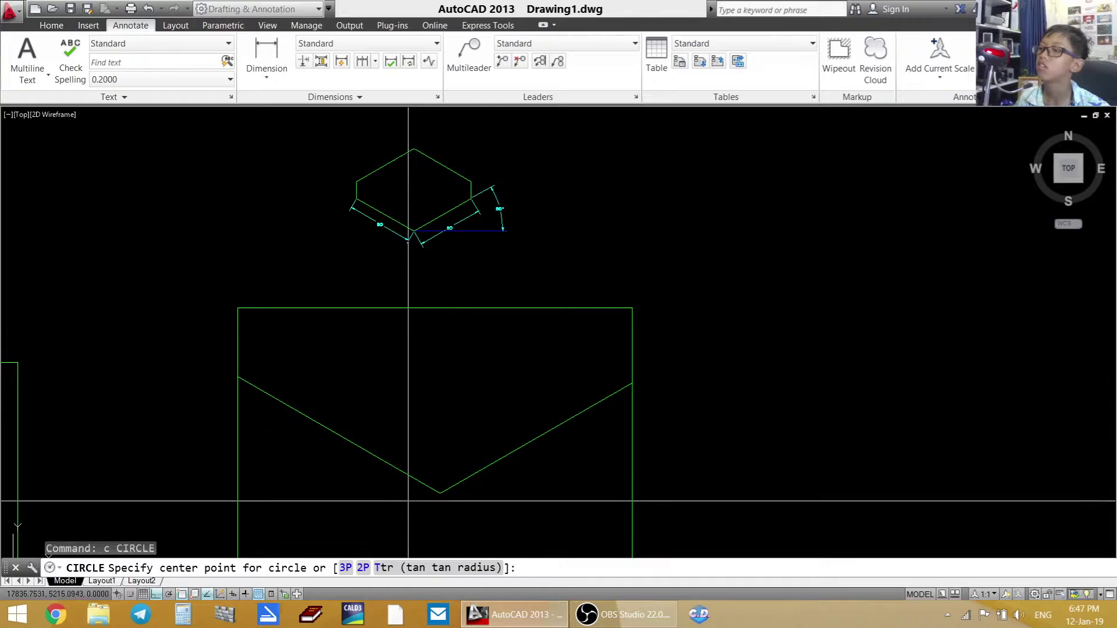
{"action": "left_click", "coordinate": [440, 492]}
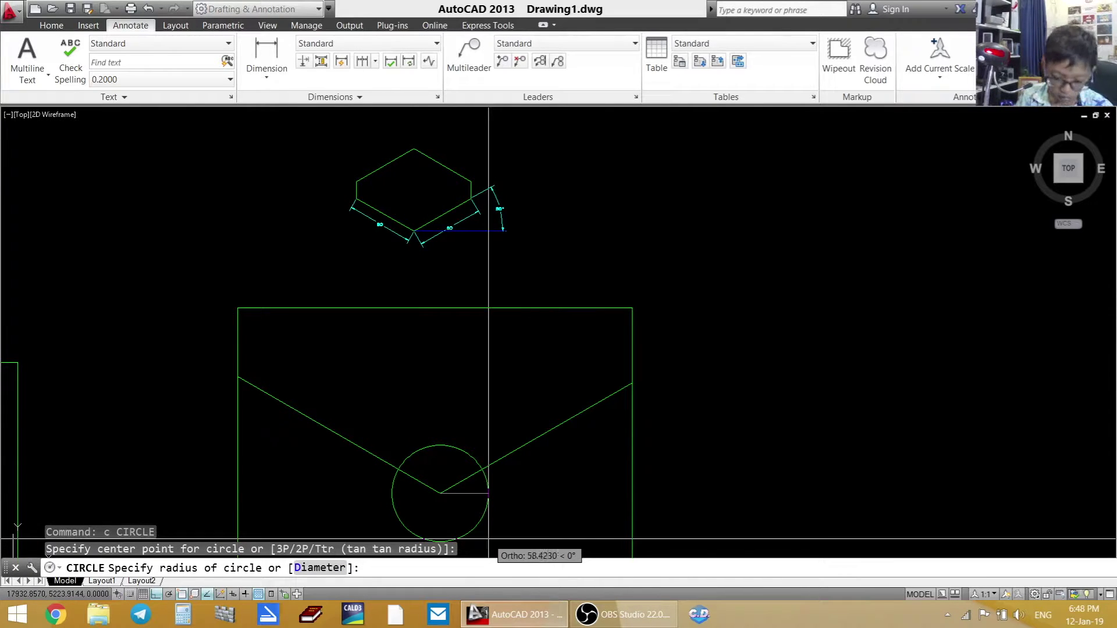
{"action": "type", "text": "80"}
{"action": "key", "text": "Return"}
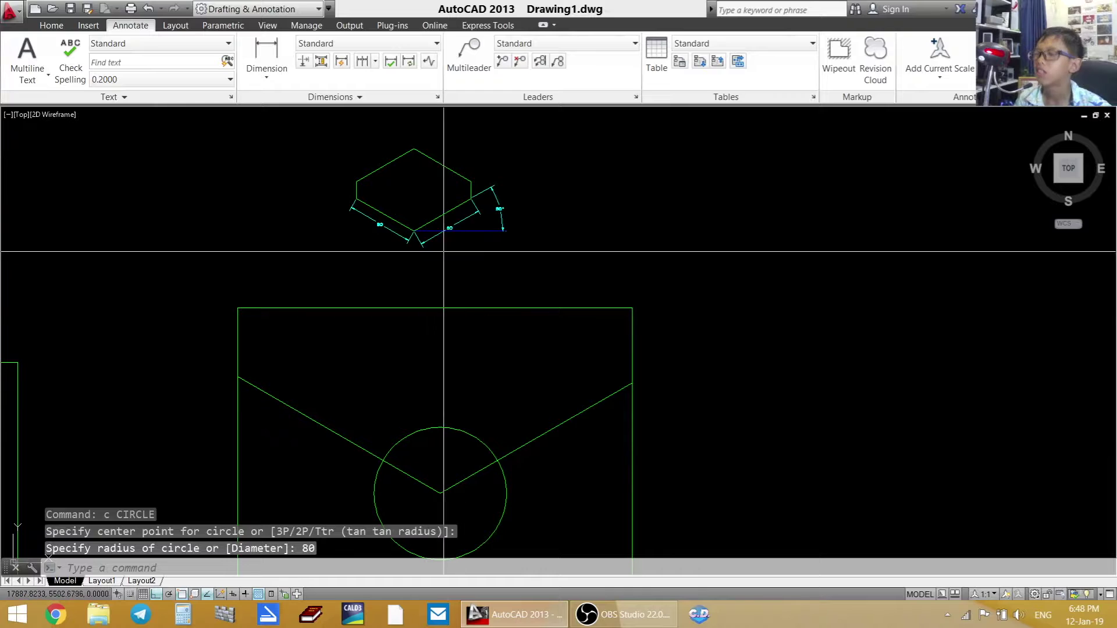
- Trim both arms of the V back to the circle, and erase the circle
{"action": "type", "text": "tr"}
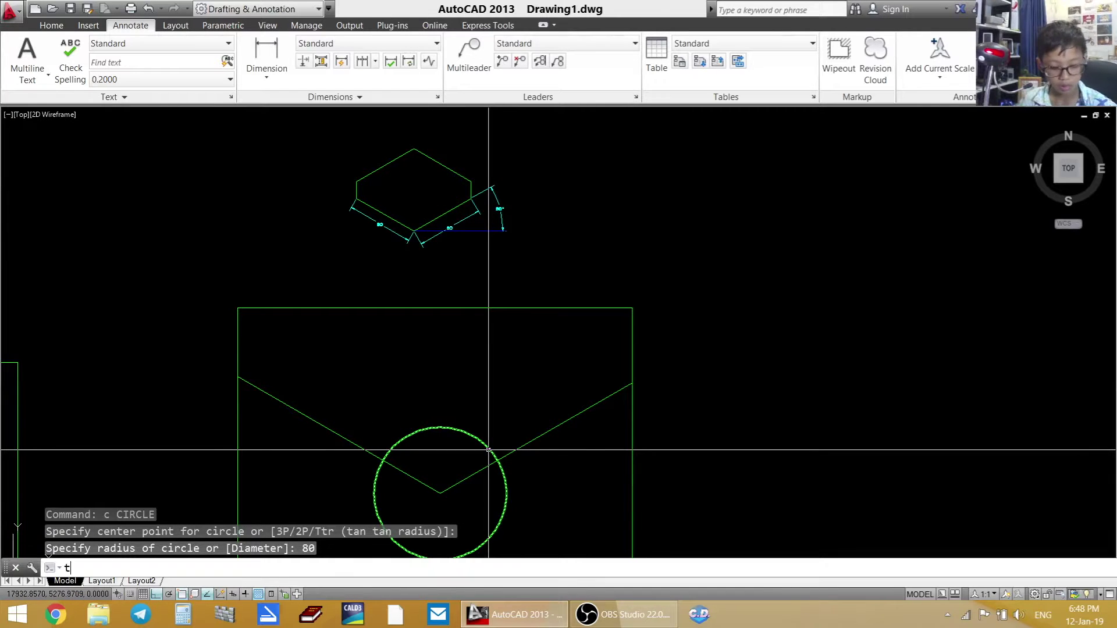
{"action": "key", "text": "Return"}
{"action": "key", "text": "Return"}
{"action": "left_click", "coordinate": [550, 461]}
{"action": "left_click", "coordinate": [552, 403]}
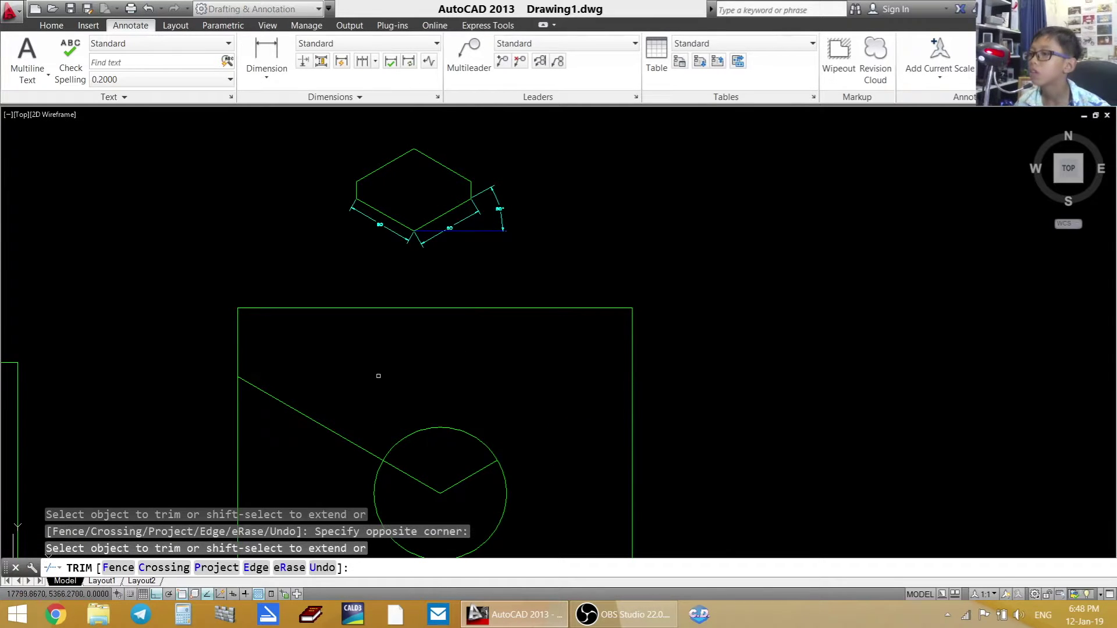
{"action": "key", "text": "Escape"}
{"action": "left_click", "coordinate": [444, 452]}
{"action": "left_click", "coordinate": [429, 396]}
{"action": "type", "text": "e"}
{"action": "key", "text": "Return"}
- Add a linear dimension to the short left vertical edge of the reference isometric figure, placed outside the outline
{"action": "scroll", "coordinate": [455, 263], "scroll_direction": "up", "scroll_amount": 5}
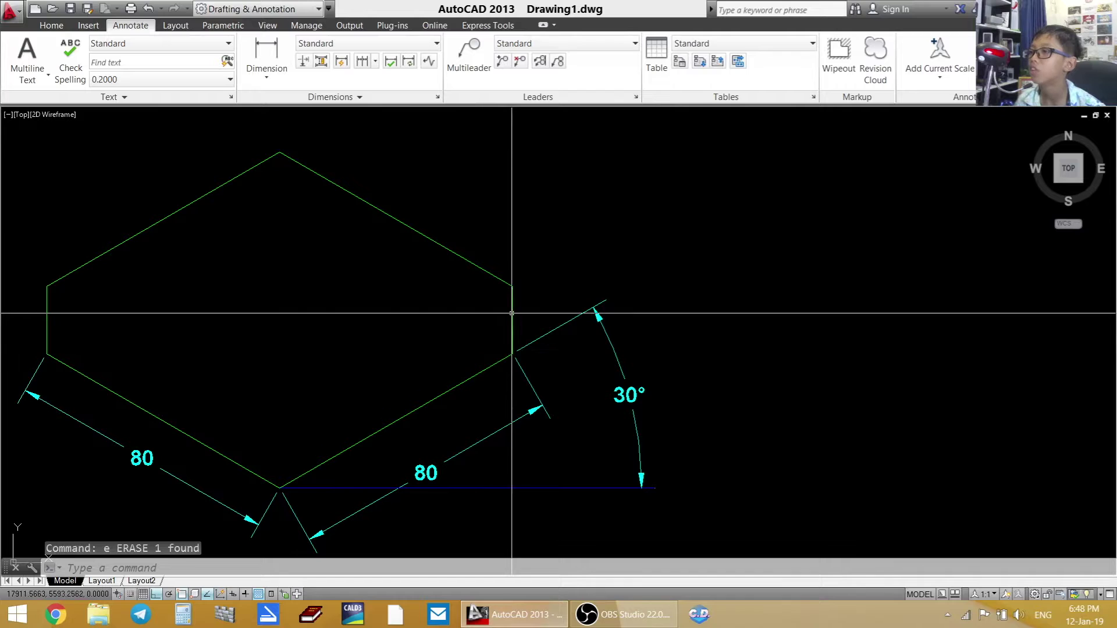
{"action": "scroll", "coordinate": [512, 314], "scroll_direction": "down", "scroll_amount": 4}
{"action": "scroll", "coordinate": [585, 390], "scroll_direction": "down", "scroll_amount": 3}
{"action": "scroll", "coordinate": [570, 370], "scroll_direction": "up", "scroll_amount": 6}
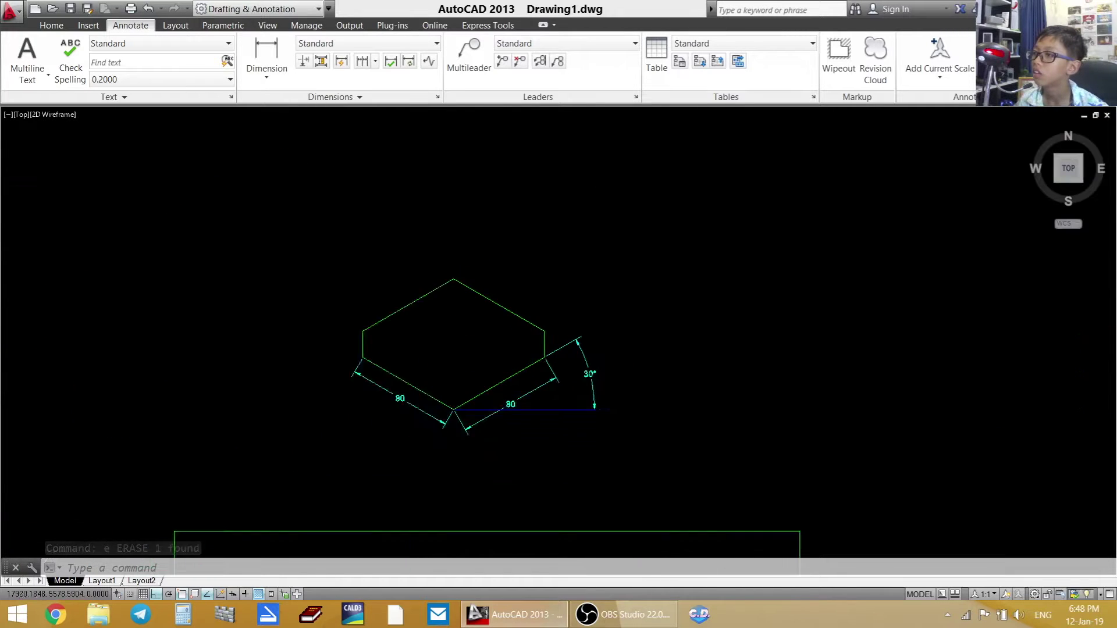
{"action": "left_click", "coordinate": [283, 68]}
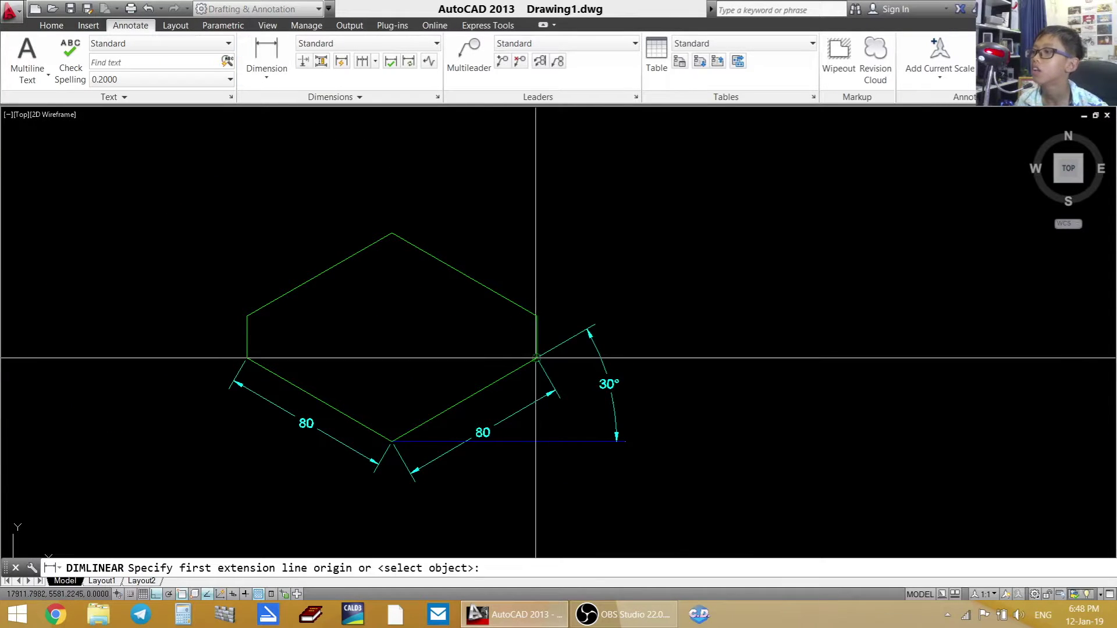
{"action": "left_click", "coordinate": [247, 358]}
{"action": "left_click", "coordinate": [247, 316]}
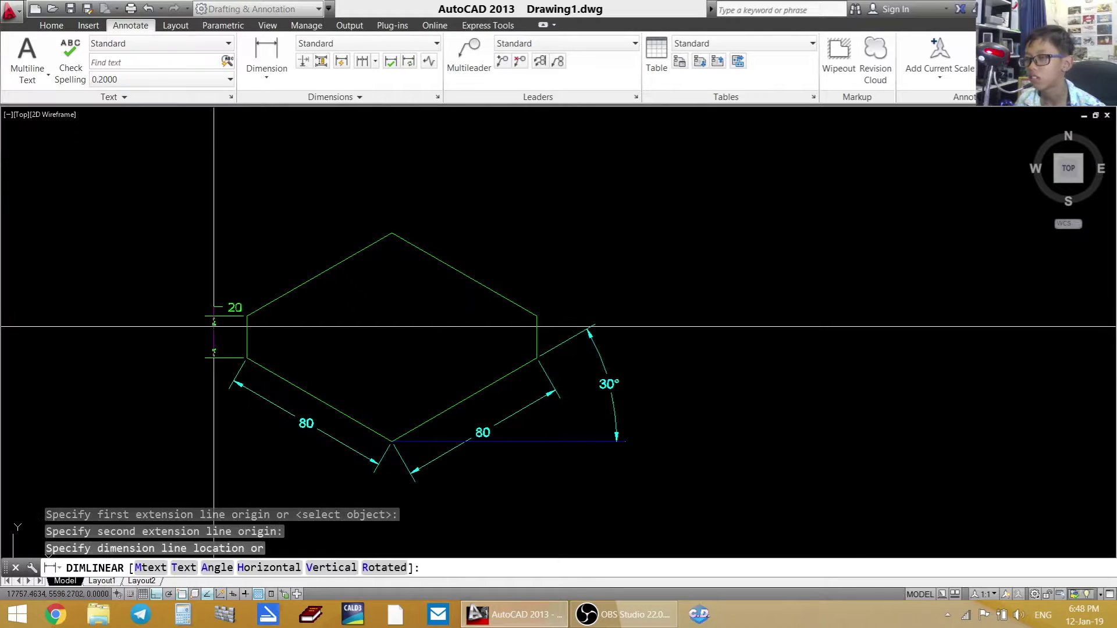
{"action": "left_click", "coordinate": [213, 343]}
- Draw a vertical line 20 units up from the right end of the V in the second frame
{"action": "scroll", "coordinate": [230, 336], "scroll_direction": "up", "scroll_amount": 4}
{"action": "scroll", "coordinate": [231, 336], "scroll_direction": "down", "scroll_amount": 8}
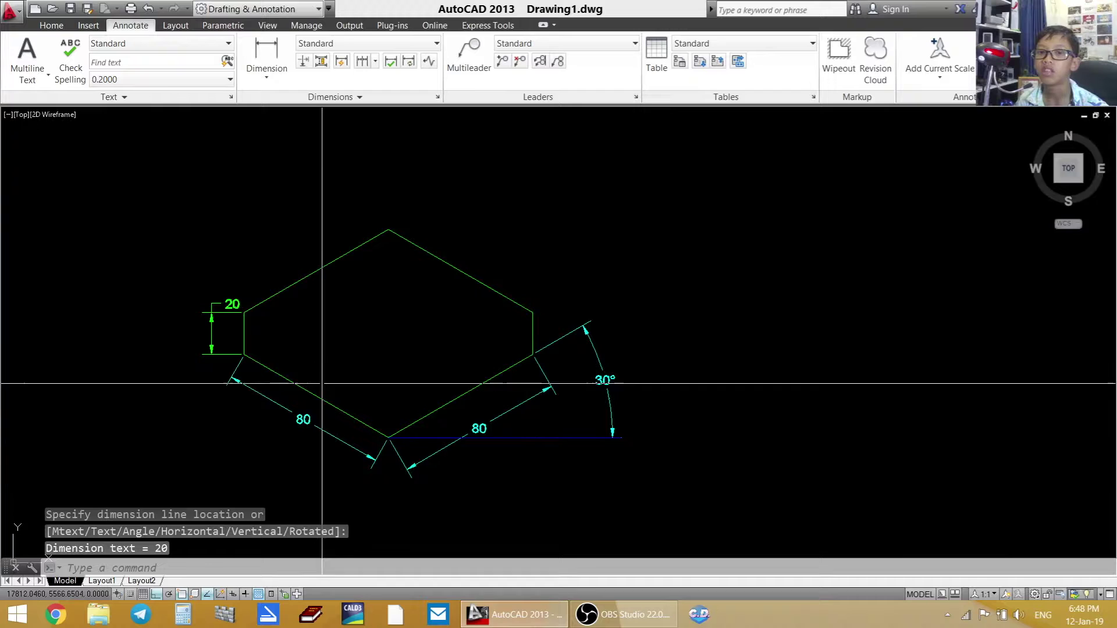
{"action": "middle_click_drag", "start_coordinate": [399, 387], "coordinate": [405, 207]}
{"action": "scroll", "coordinate": [403, 291], "scroll_direction": "up", "scroll_amount": 3}
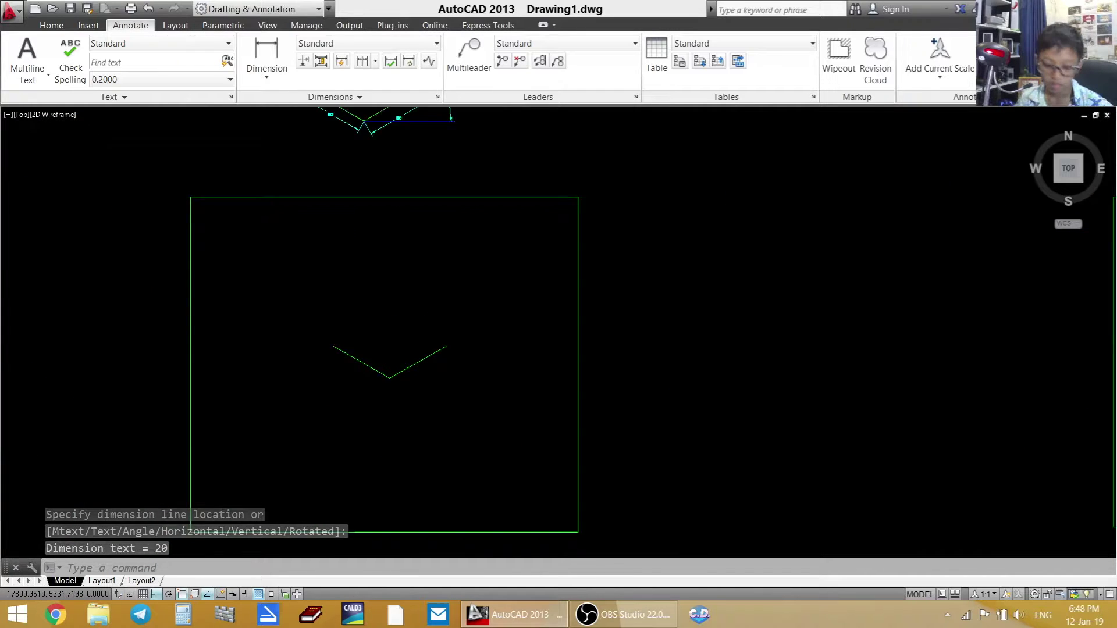
{"action": "type", "text": "l"}
{"action": "key", "text": "Return"}
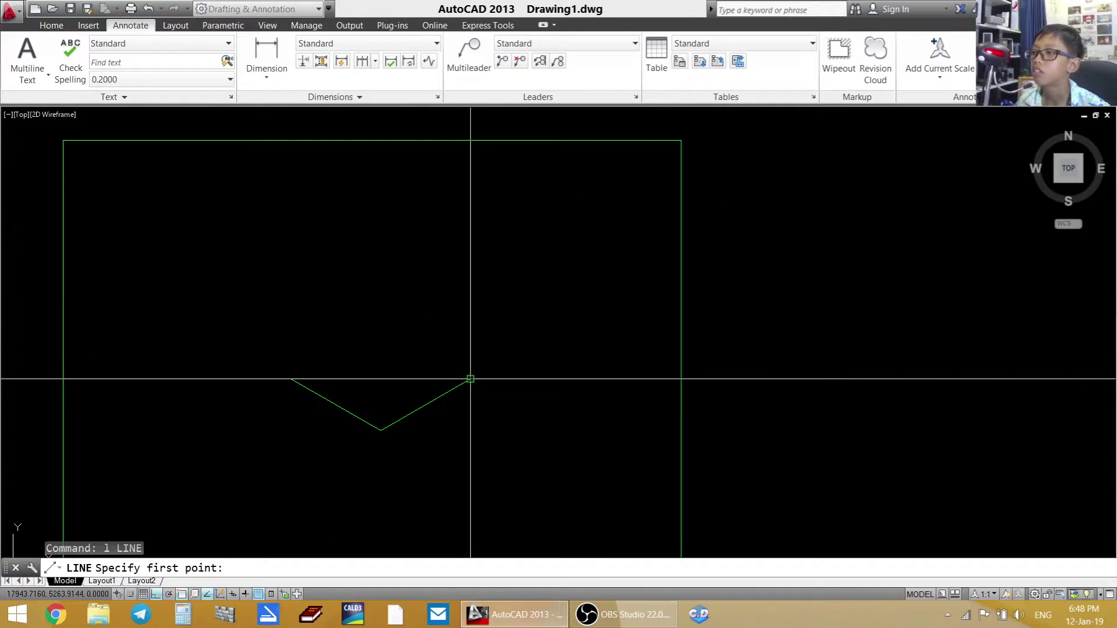
{"action": "left_click", "coordinate": [469, 380]}
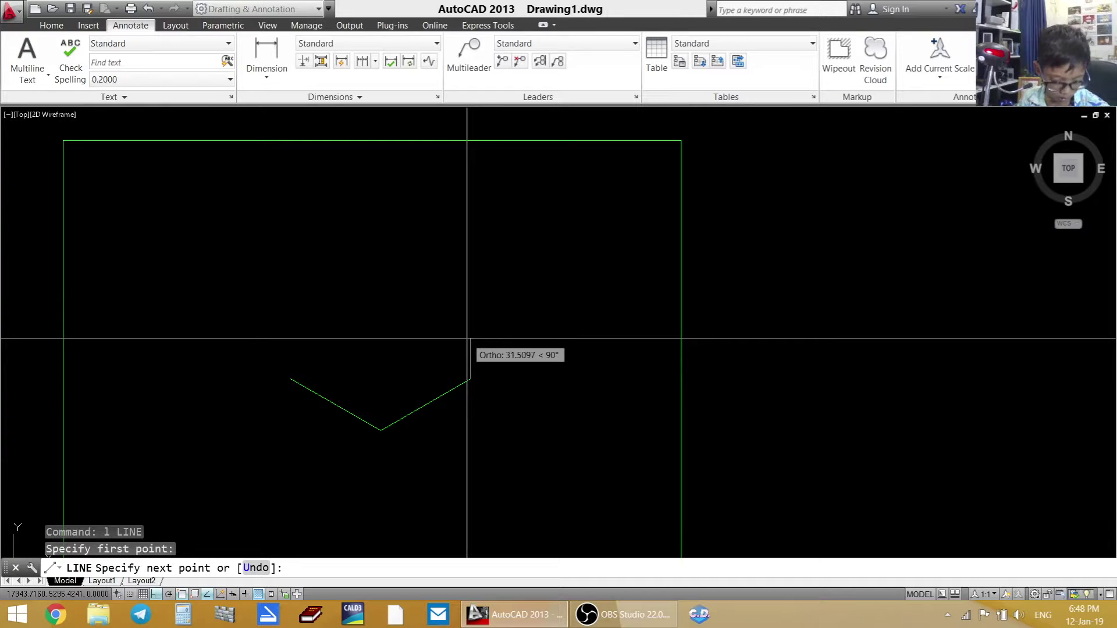
{"action": "type", "text": "20"}
{"action": "key", "text": "Return"}
{"action": "key", "text": "Escape"}
- Mirror the short vertical line about a vertical axis through the V's vertex, keeping the original
{"action": "left_click", "coordinate": [460, 355]}
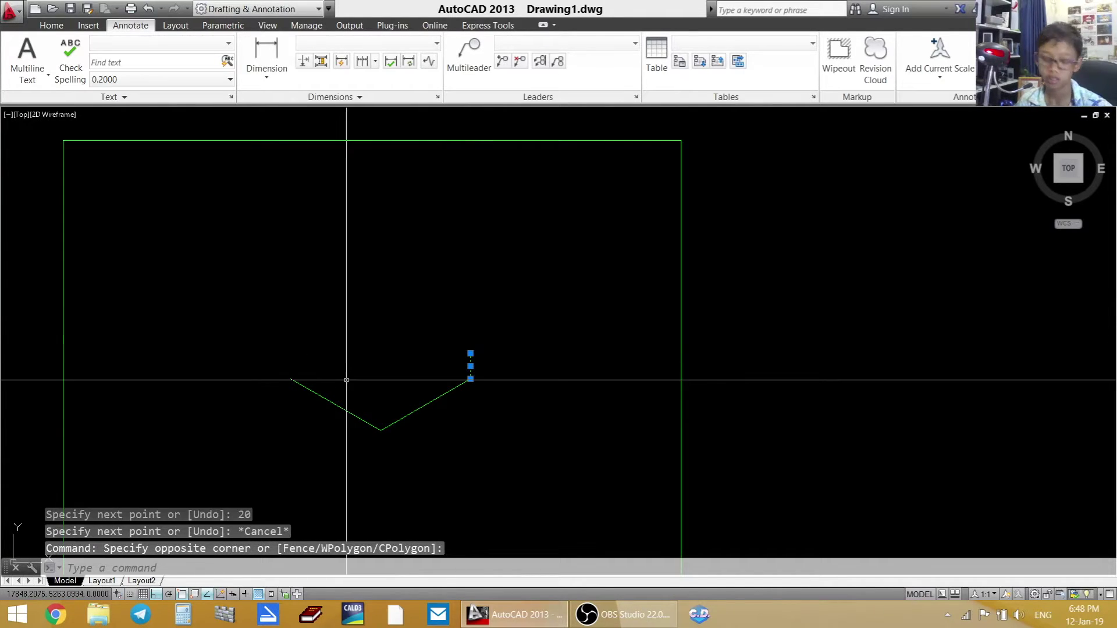
{"action": "type", "text": "mi"}
{"action": "key", "text": "Return"}
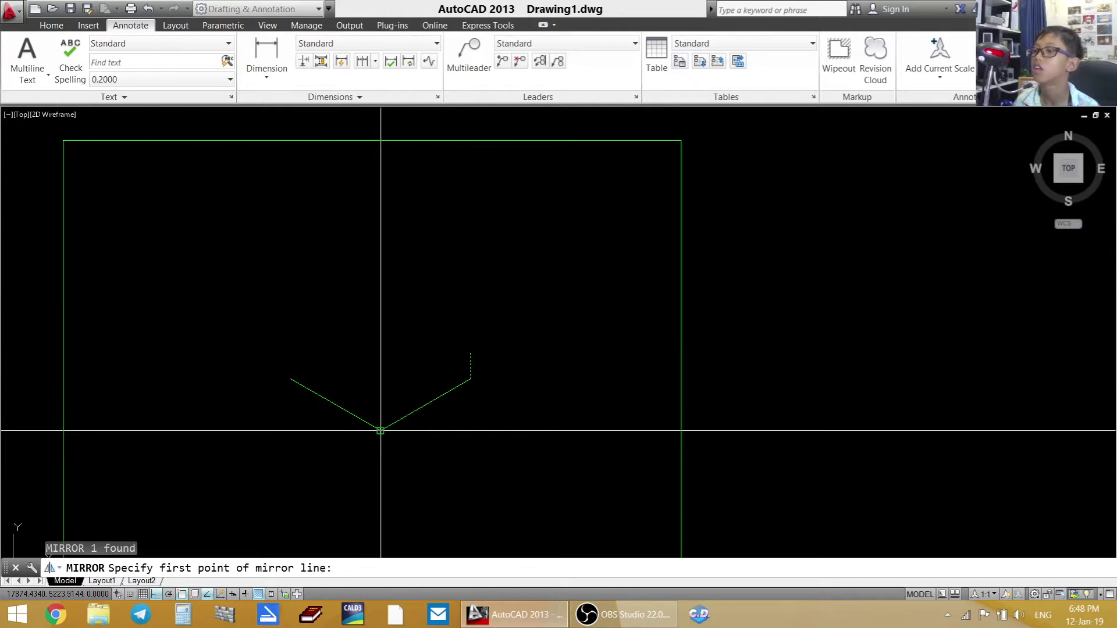
{"action": "scroll", "coordinate": [380, 431], "scroll_direction": "up", "scroll_amount": 8}
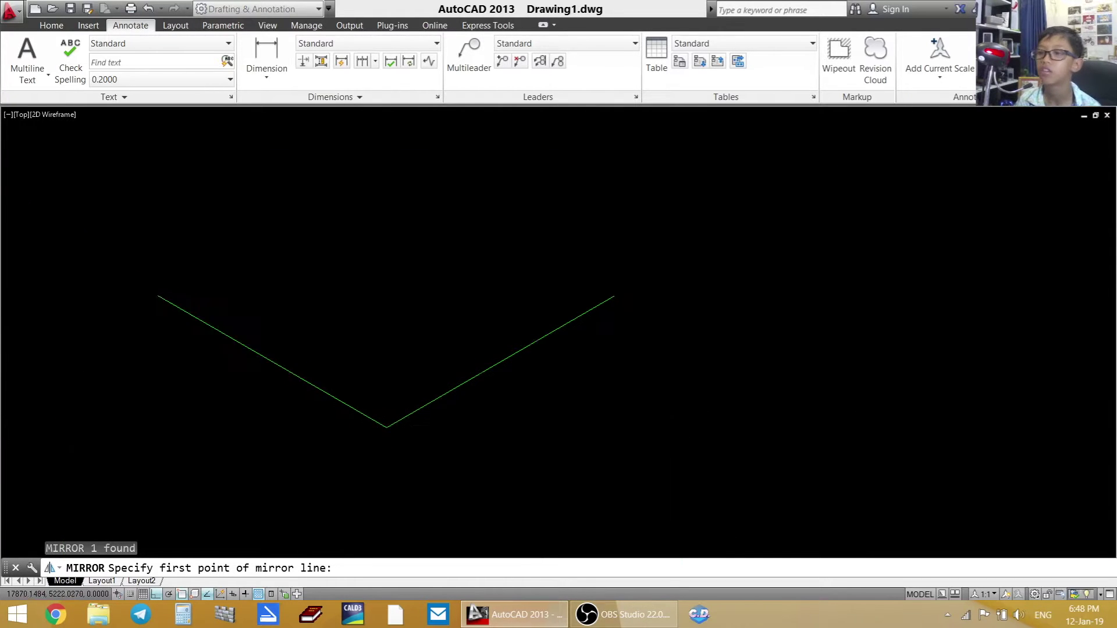
{"action": "scroll", "coordinate": [401, 420], "scroll_direction": "down", "scroll_amount": 5}
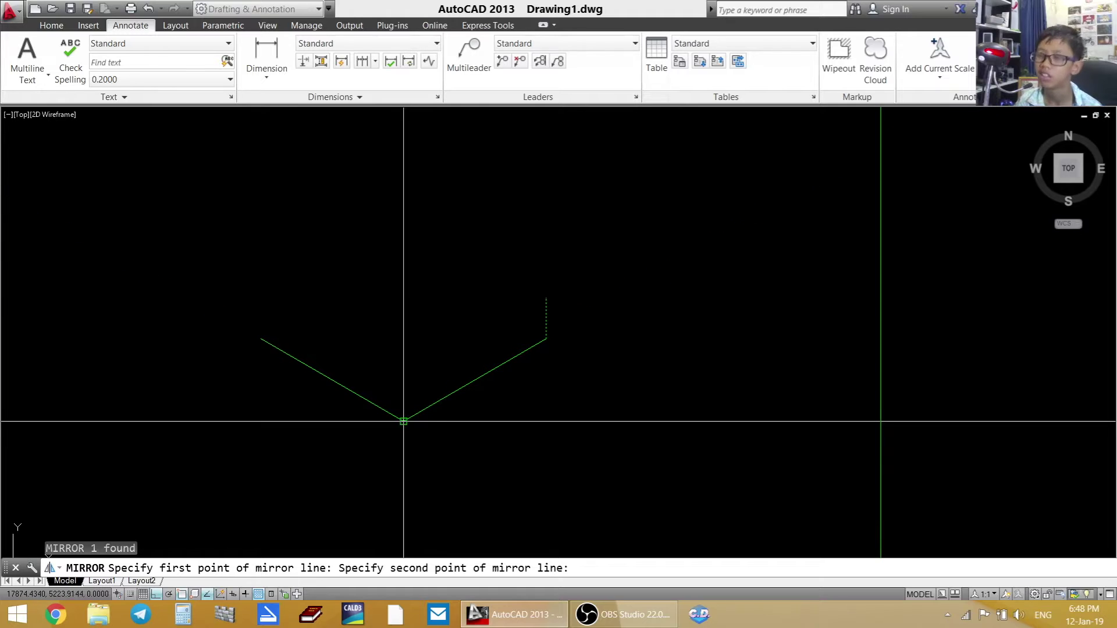
{"action": "left_click", "coordinate": [396, 279]}
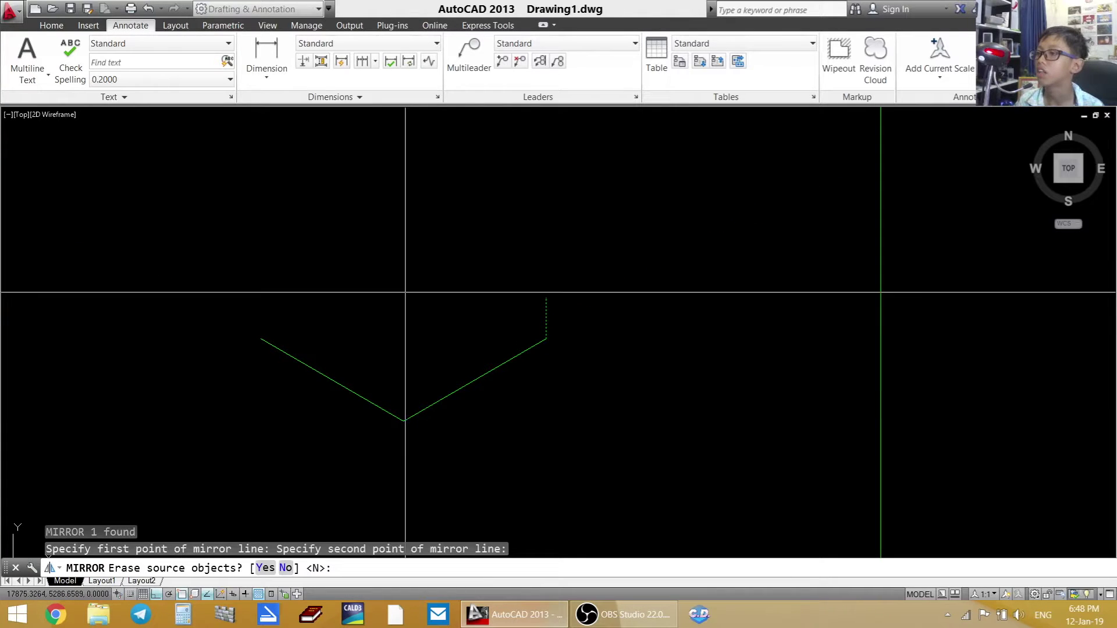
{"action": "key", "text": "Return"}
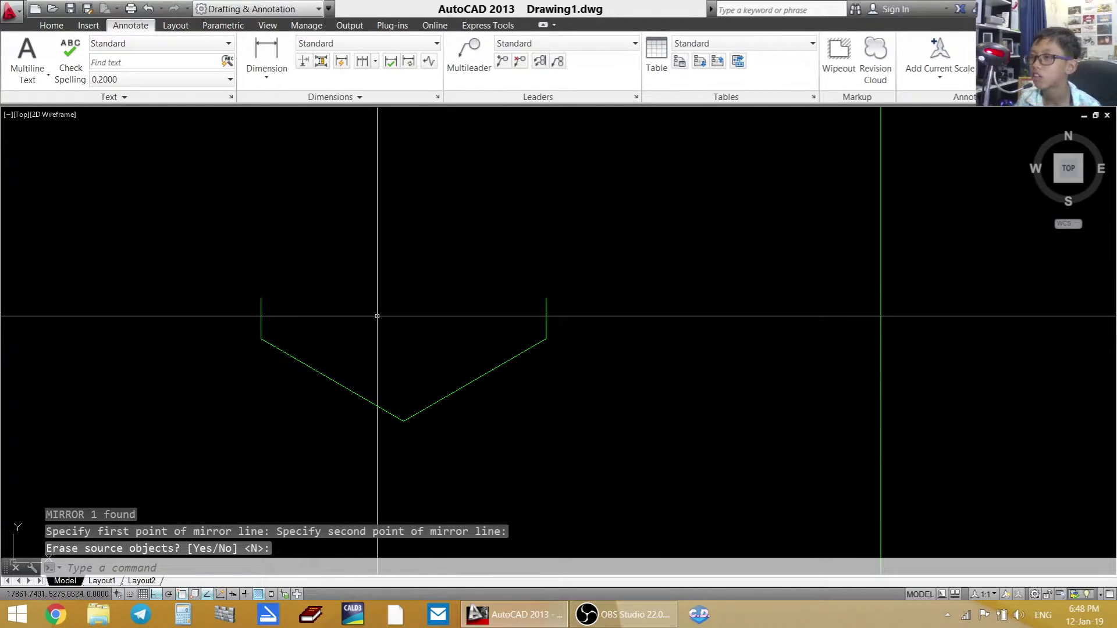
- Mirror the two V lines about a horizontal axis through the left vertical edge's midpoint, keeping the originals
{"action": "left_click", "coordinate": [523, 421]}
{"action": "left_click", "coordinate": [303, 421]}
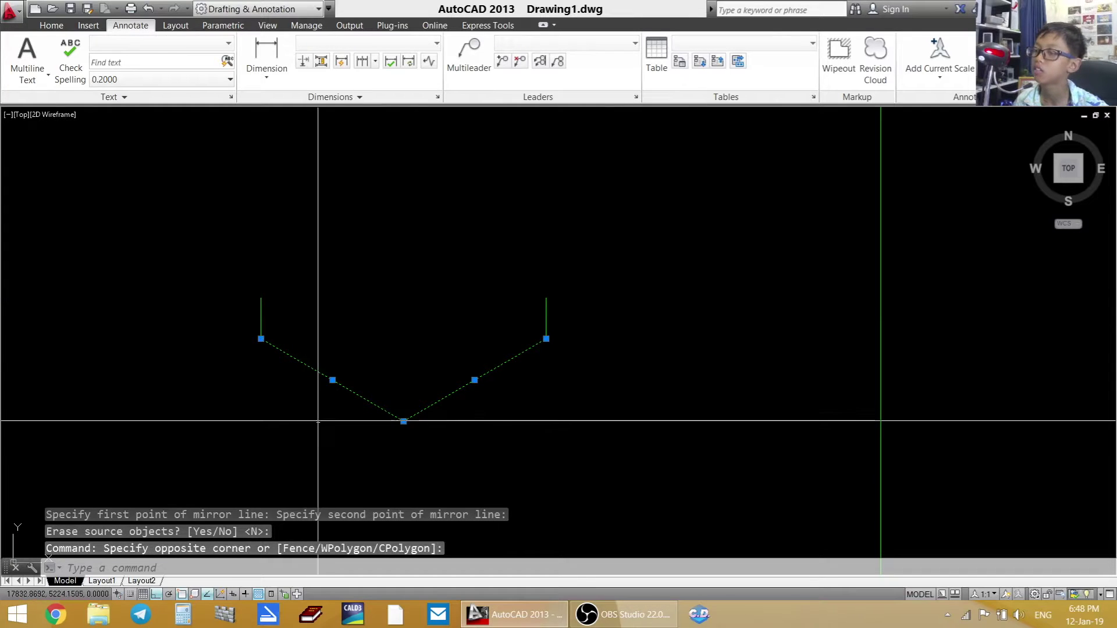
{"action": "key", "text": "Return"}
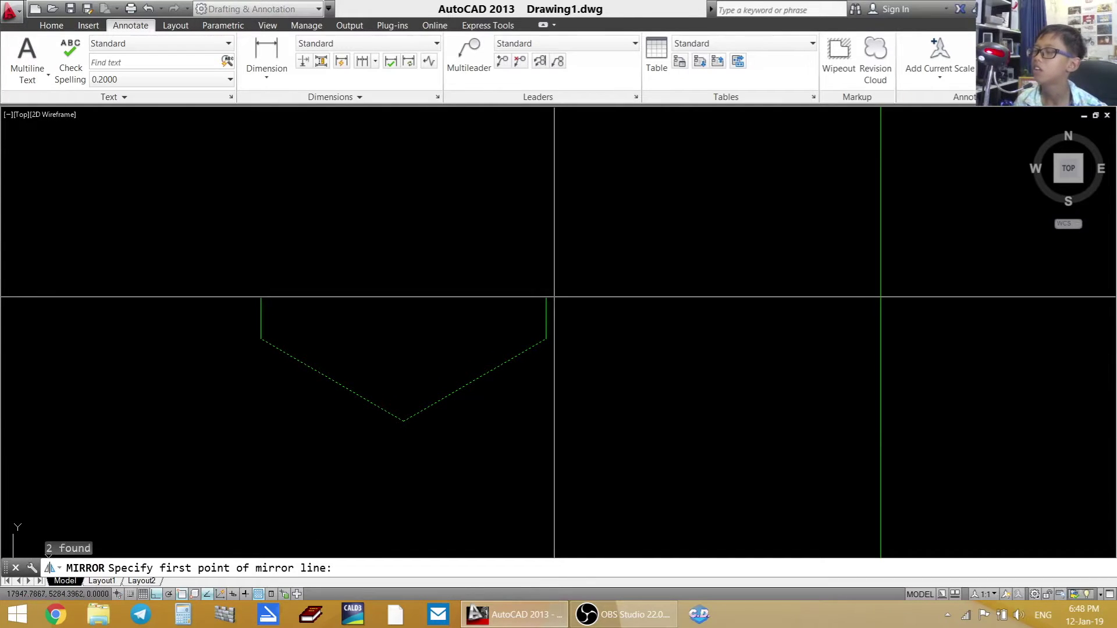
{"action": "scroll", "coordinate": [212, 314], "scroll_direction": "up", "scroll_amount": 5}
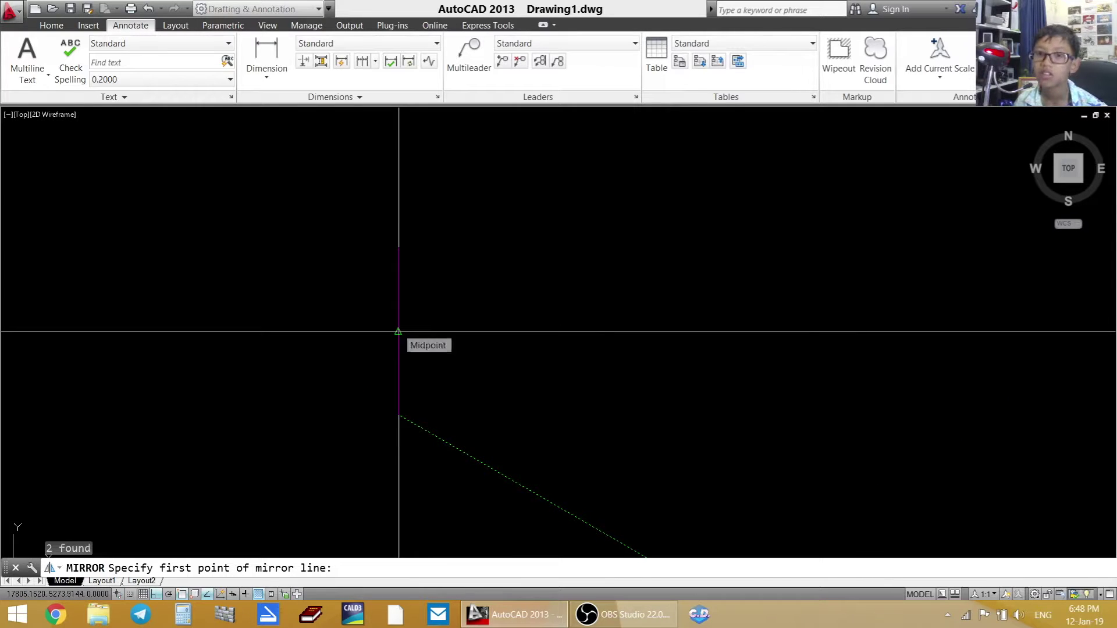
{"action": "left_click", "coordinate": [399, 331]}
{"action": "scroll", "coordinate": [401, 335], "scroll_direction": "down", "scroll_amount": 3}
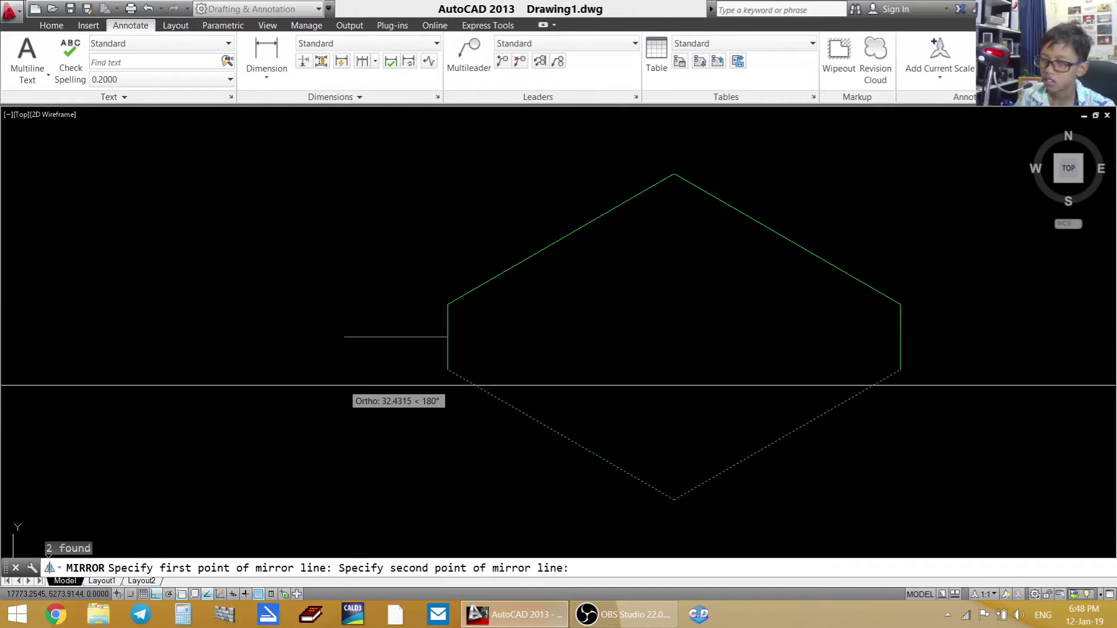
{"action": "left_click", "coordinate": [344, 385]}
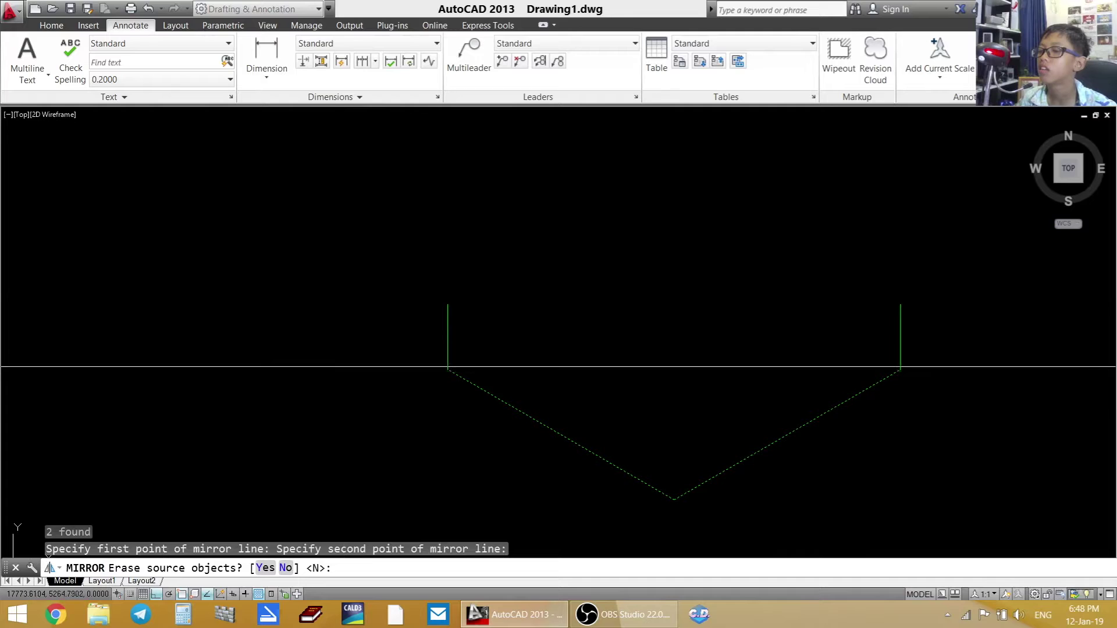
{"action": "key", "text": "Return"}
- Try to copy the reference figure's dimensions and base line onto the hexagon in the second frame, matching the lowest vertices
{"action": "scroll", "coordinate": [349, 361], "scroll_direction": "down", "scroll_amount": 5}
{"action": "scroll", "coordinate": [413, 224], "scroll_direction": "up", "scroll_amount": 5}
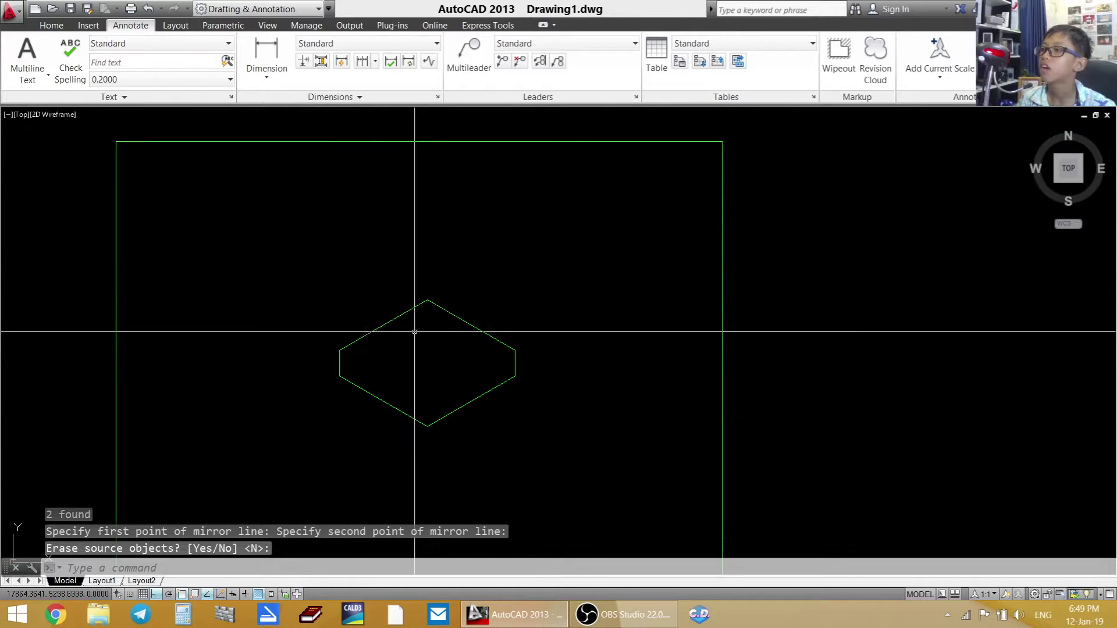
{"action": "scroll", "coordinate": [440, 227], "scroll_direction": "down", "scroll_amount": 2}
{"action": "middle_click_drag", "start_coordinate": [472, 157], "coordinate": [428, 346]}
{"action": "scroll", "coordinate": [428, 346], "scroll_direction": "up", "scroll_amount": 2}
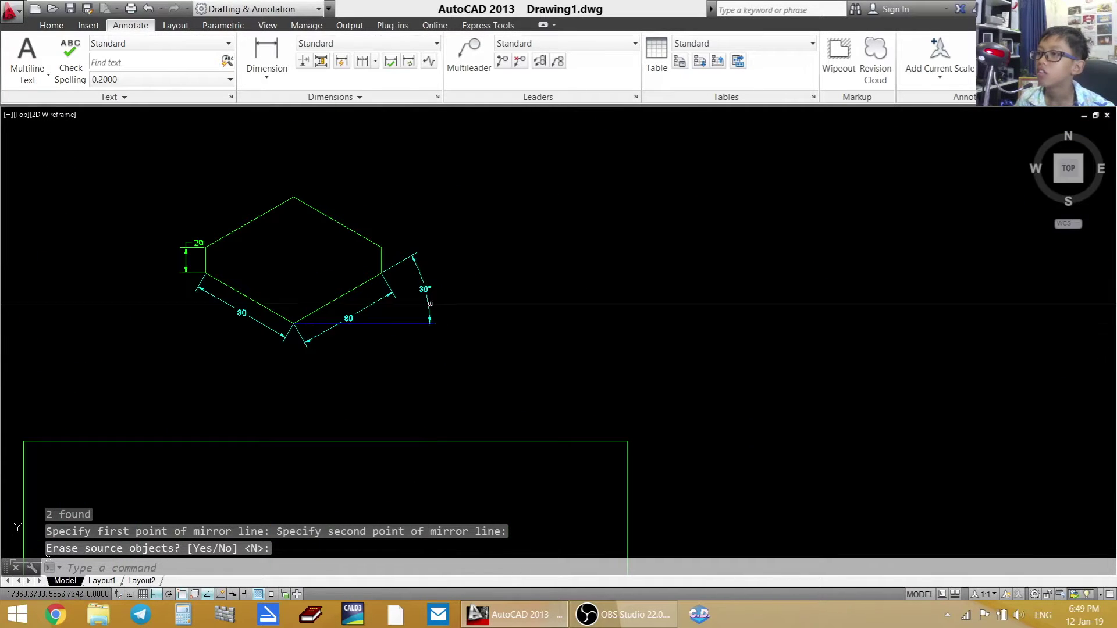
{"action": "left_click", "coordinate": [443, 284]}
{"action": "left_click", "coordinate": [389, 327]}
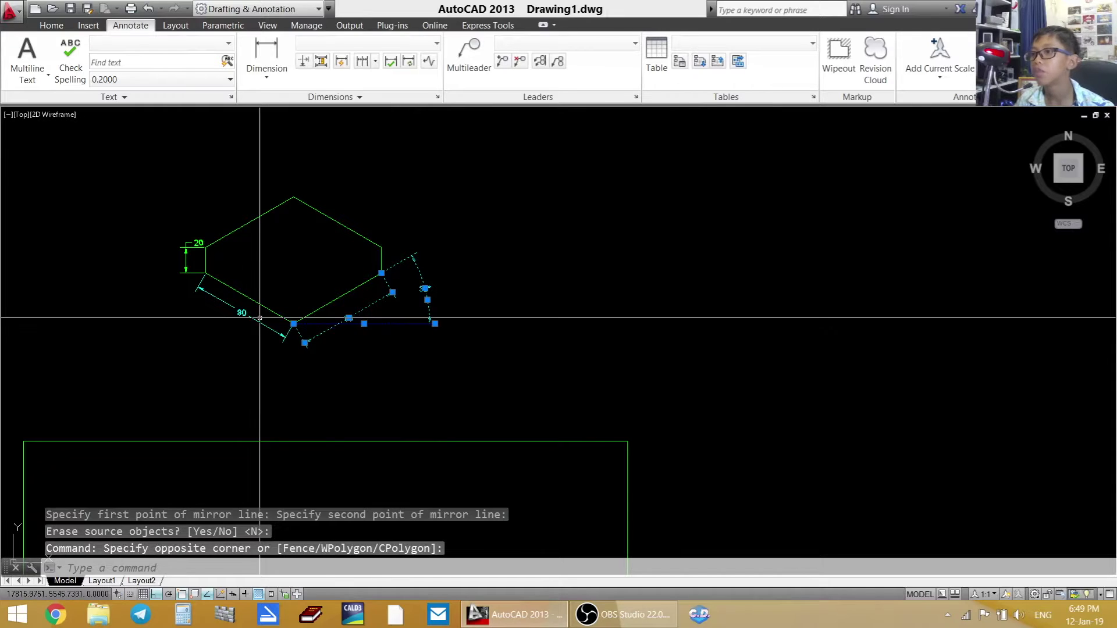
{"action": "left_click_drag", "start_coordinate": [259, 318], "coordinate": [169, 313]}
{"action": "left_click", "coordinate": [193, 223]}
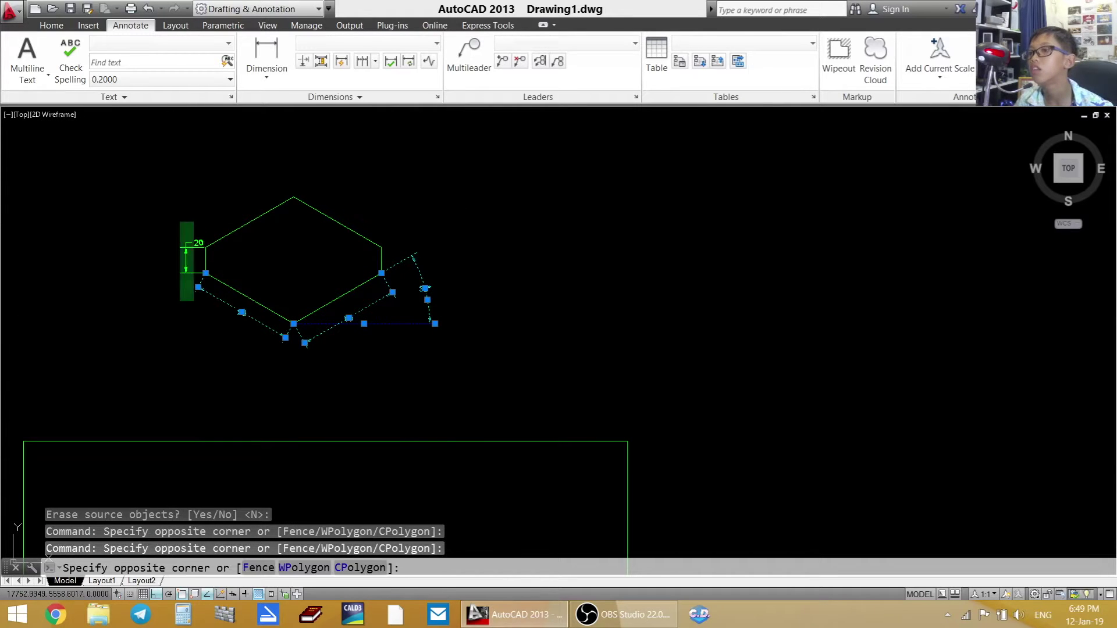
{"action": "left_click", "coordinate": [180, 303]}
{"action": "type", "text": "c"}
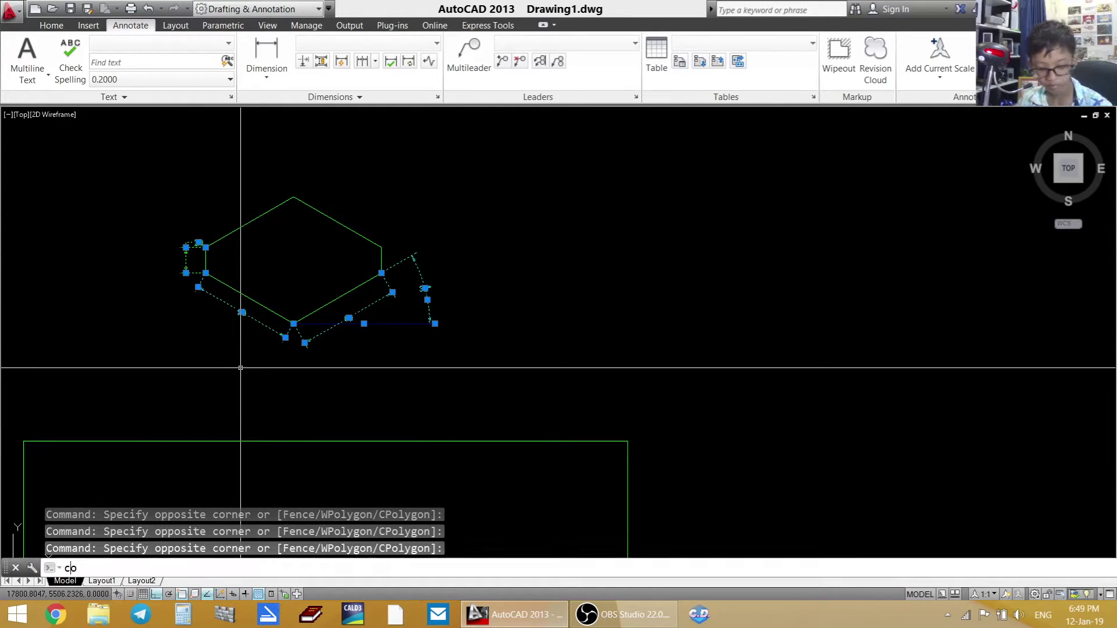
{"action": "type", "text": "o"}
{"action": "key", "text": "Return"}
{"action": "left_click", "coordinate": [294, 326]}
{"action": "middle_click_drag", "start_coordinate": [350, 450], "coordinate": [392, 220]}
{"action": "left_click", "coordinate": [376, 492]}
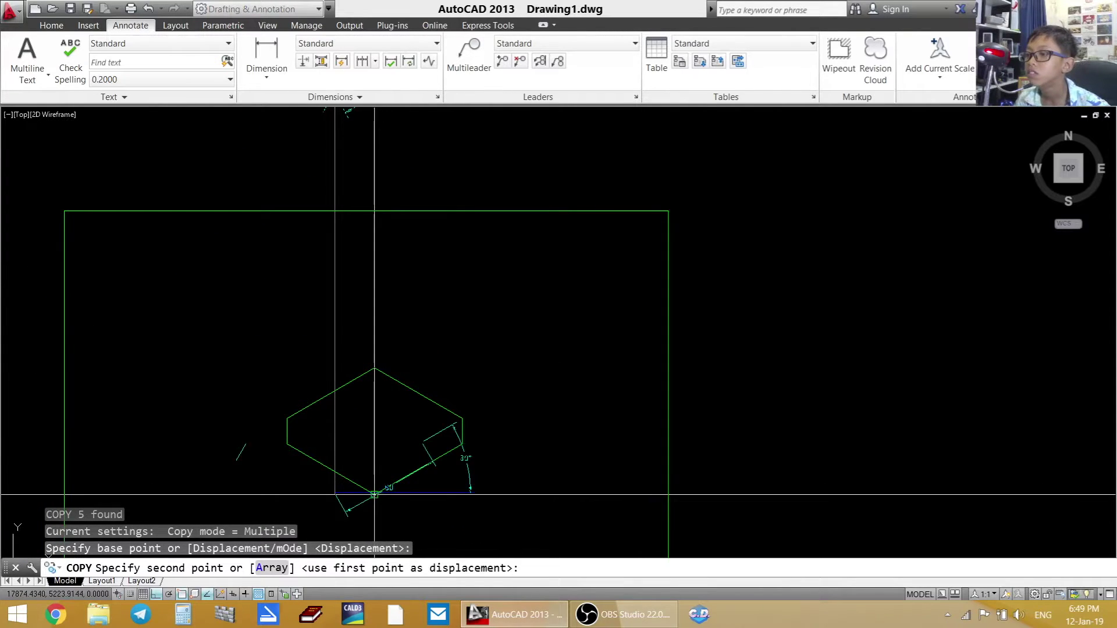
{"action": "key", "text": "Return"}
{"action": "scroll", "coordinate": [379, 491], "scroll_direction": "up", "scroll_amount": 8}
{"action": "scroll", "coordinate": [380, 493], "scroll_direction": "down", "scroll_amount": 10}
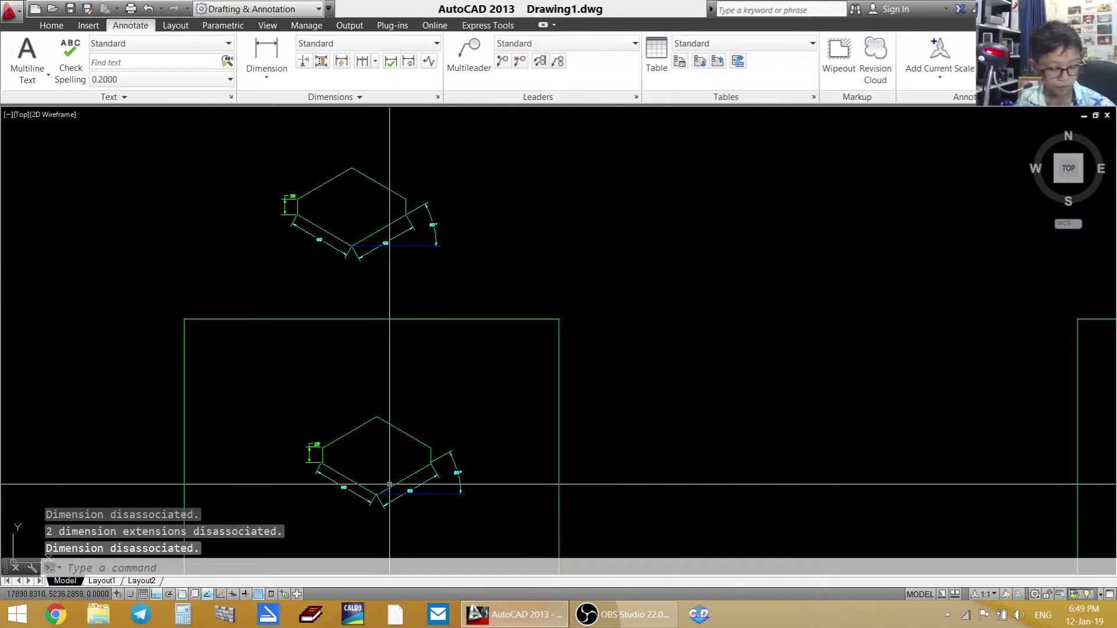
{"action": "key", "text": "ctrl+z"}
{"action": "key", "text": "ctrl+z"}
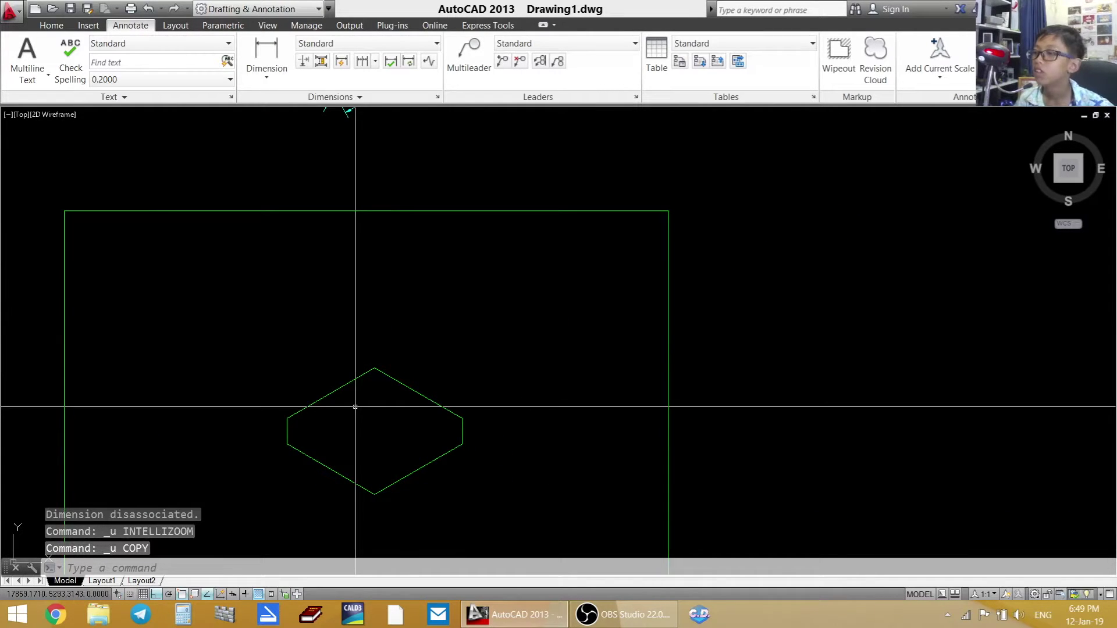
- Copy the reference figure's three linear dimensions and horizontal base line to the framed hexagon, using the lowest vertex as base point with ortho off
{"action": "middle_click_drag", "start_coordinate": [368, 270], "coordinate": [347, 442]}
{"action": "scroll", "coordinate": [346, 323], "scroll_direction": "up", "scroll_amount": 5}
{"action": "middle_click_drag", "start_coordinate": [392, 210], "coordinate": [382, 472]}
{"action": "left_click", "coordinate": [517, 314]}
{"action": "left_click", "coordinate": [417, 436]}
{"action": "scroll", "coordinate": [329, 439], "scroll_direction": "down", "scroll_amount": 1}
{"action": "middle_click_drag", "start_coordinate": [328, 439], "coordinate": [664, 423]}
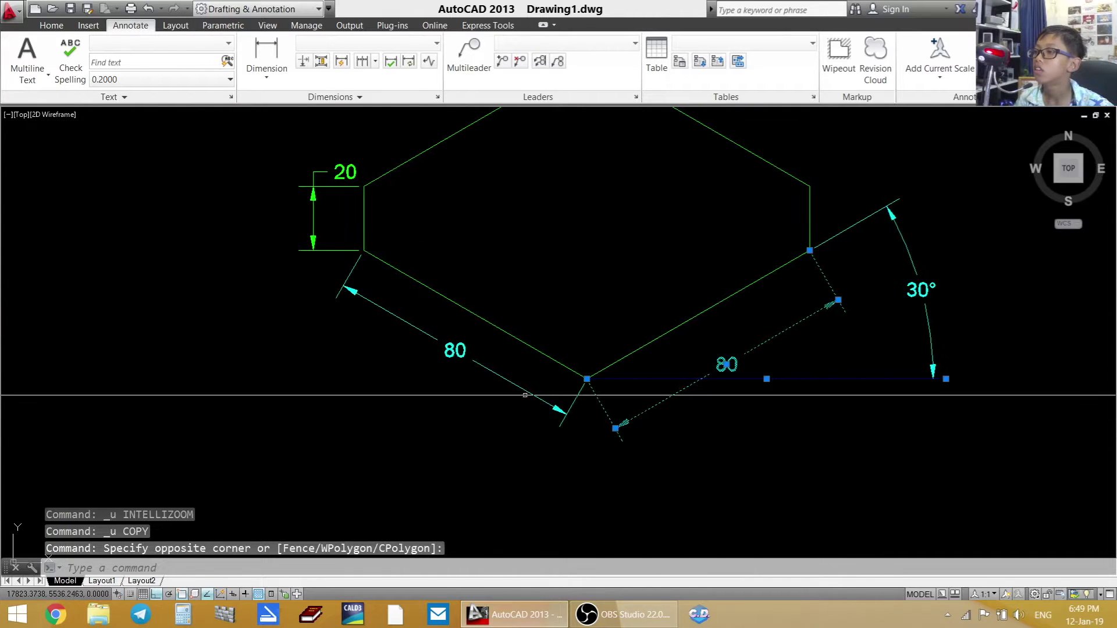
{"action": "left_click", "coordinate": [526, 394]}
{"action": "left_click", "coordinate": [406, 349]}
{"action": "left_click", "coordinate": [344, 215]}
{"action": "left_click", "coordinate": [284, 334]}
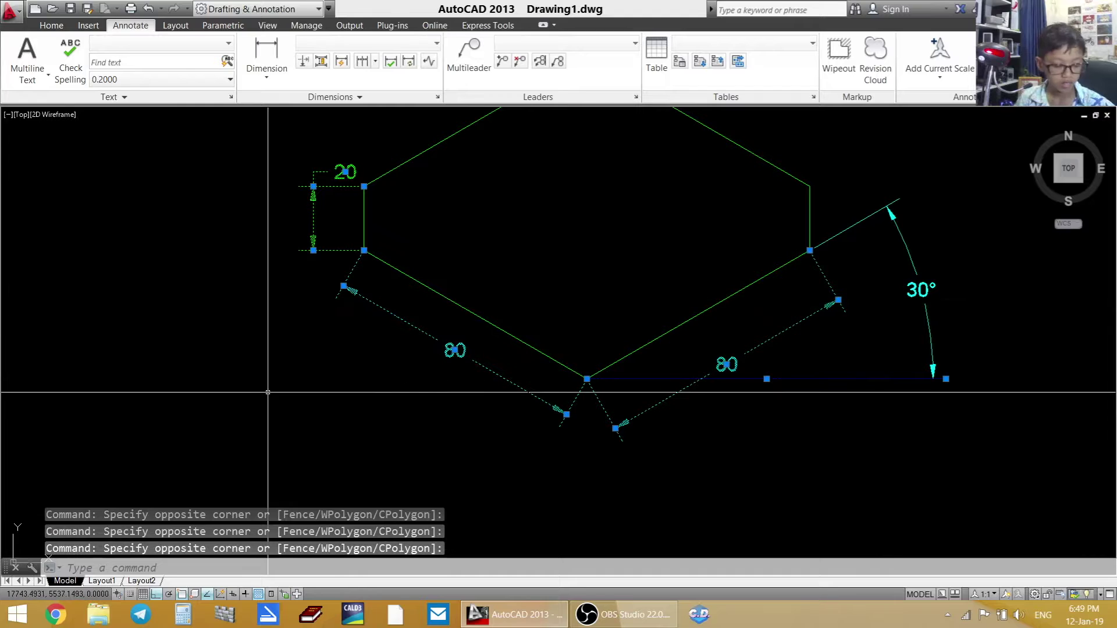
{"action": "type", "text": "x"}
{"action": "key", "text": "BackSpace"}
{"action": "type", "text": "co"}
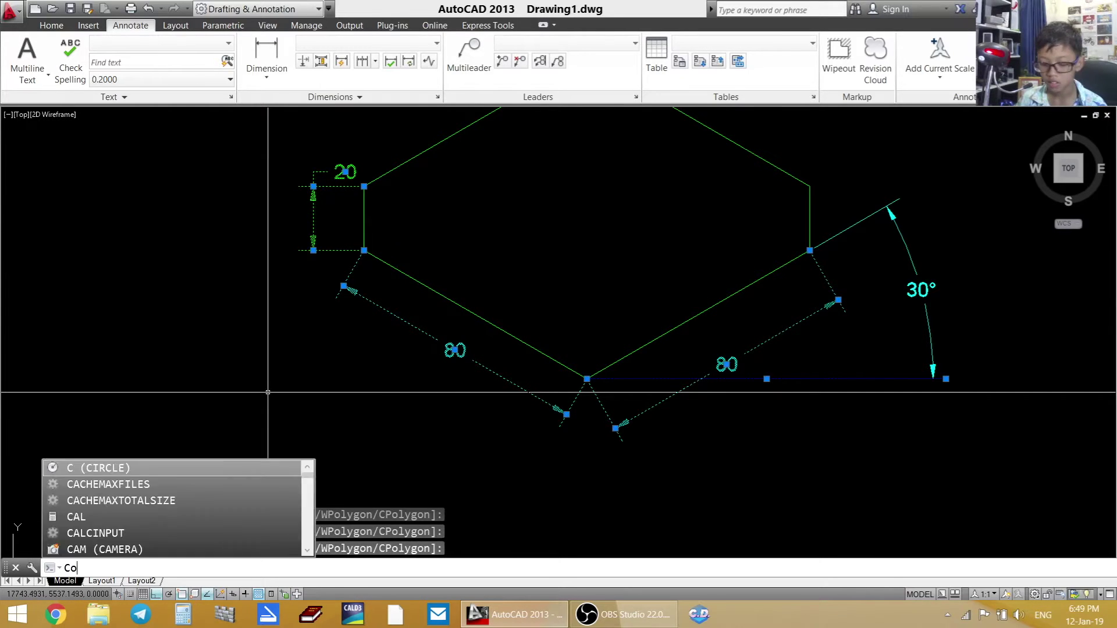
{"action": "key", "text": "Return"}
{"action": "scroll", "coordinate": [463, 391], "scroll_direction": "up", "scroll_amount": 4}
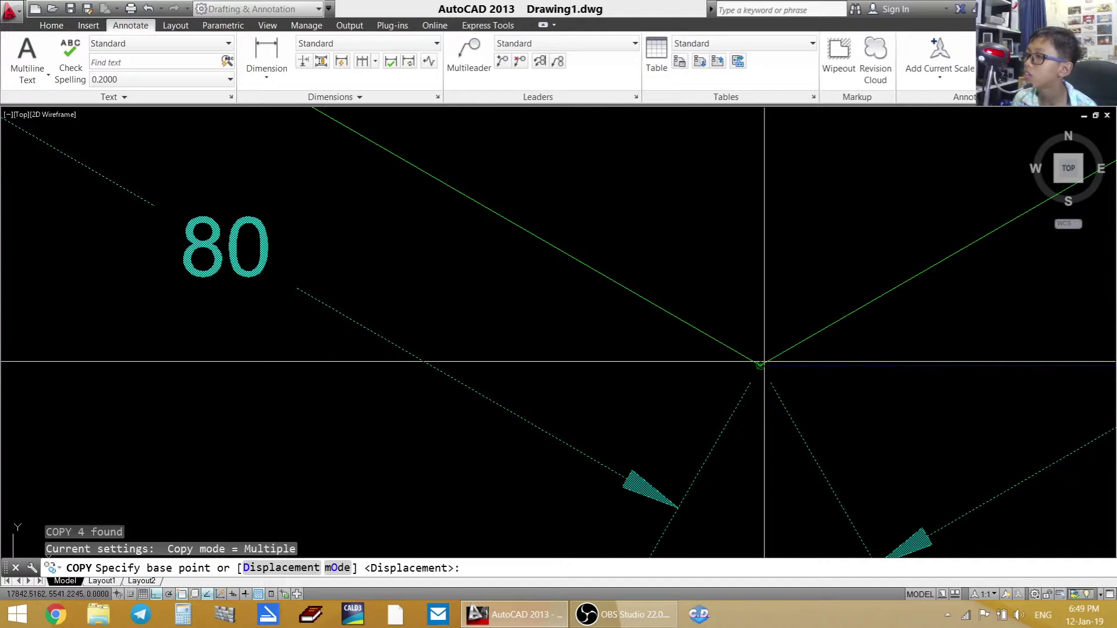
{"action": "left_click", "coordinate": [760, 365]}
{"action": "scroll", "coordinate": [756, 369], "scroll_direction": "down", "scroll_amount": 6}
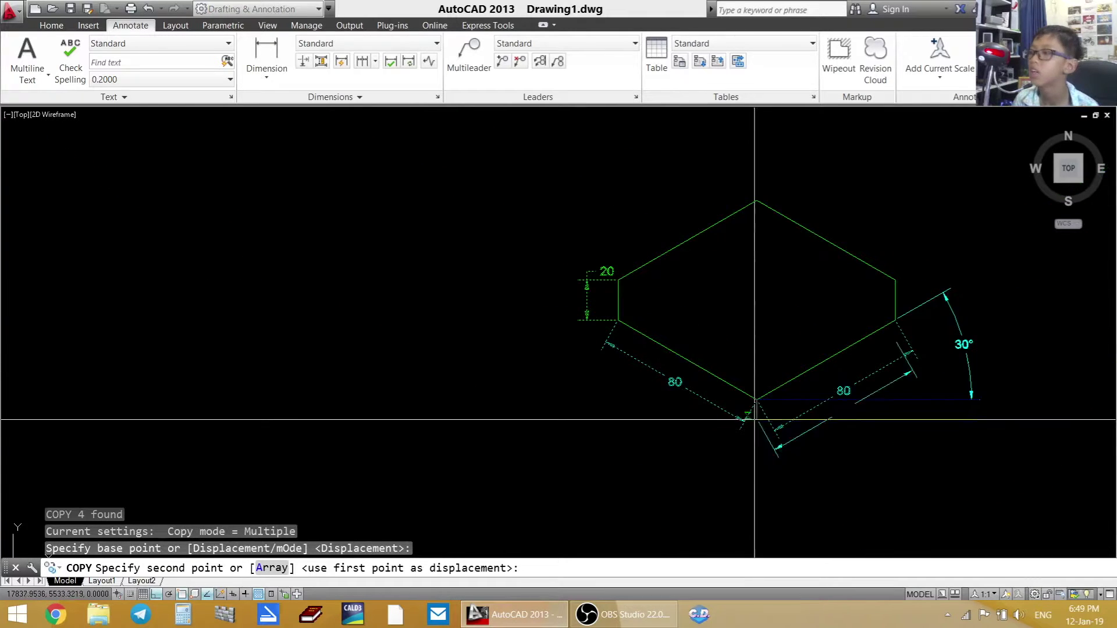
{"action": "scroll", "coordinate": [652, 405], "scroll_direction": "up", "scroll_amount": 4}
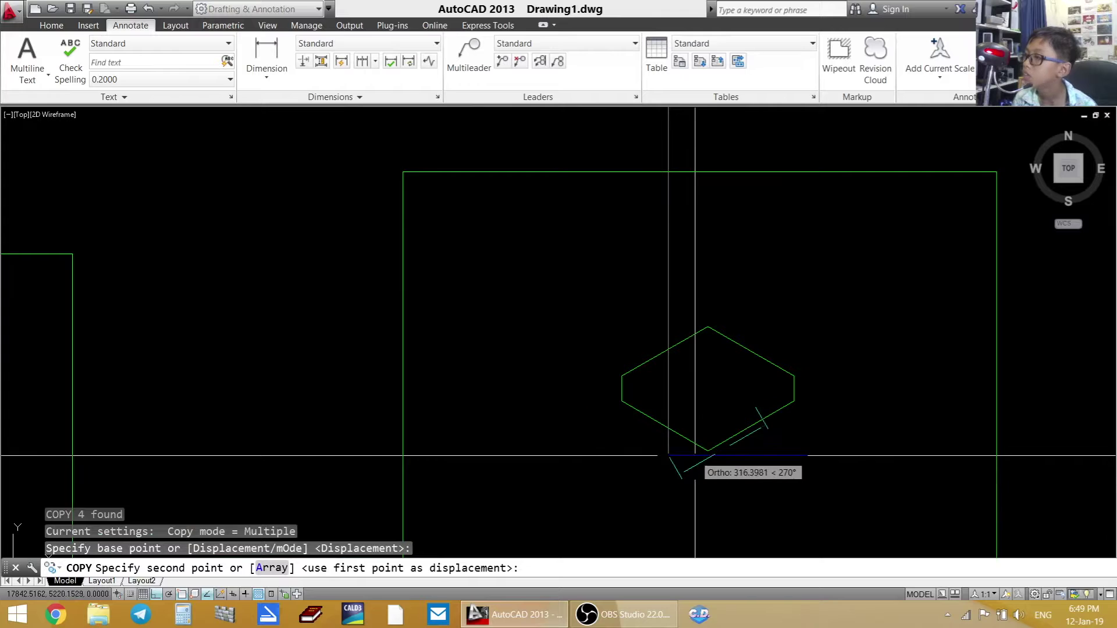
{"action": "key", "text": "F8"}
{"action": "scroll", "coordinate": [707, 451], "scroll_direction": "up", "scroll_amount": 4}
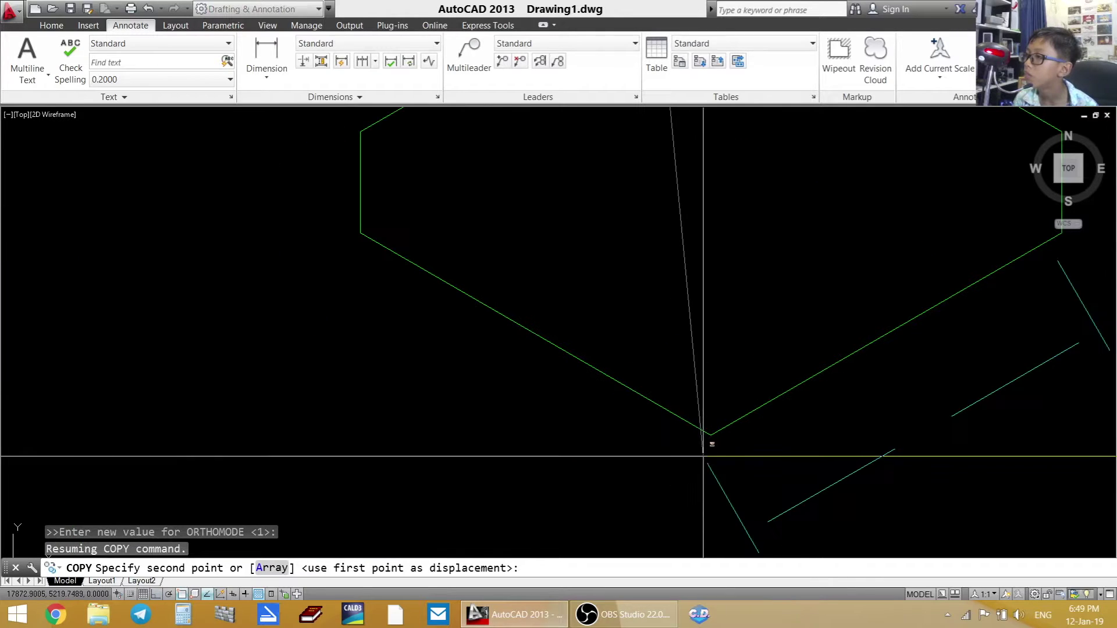
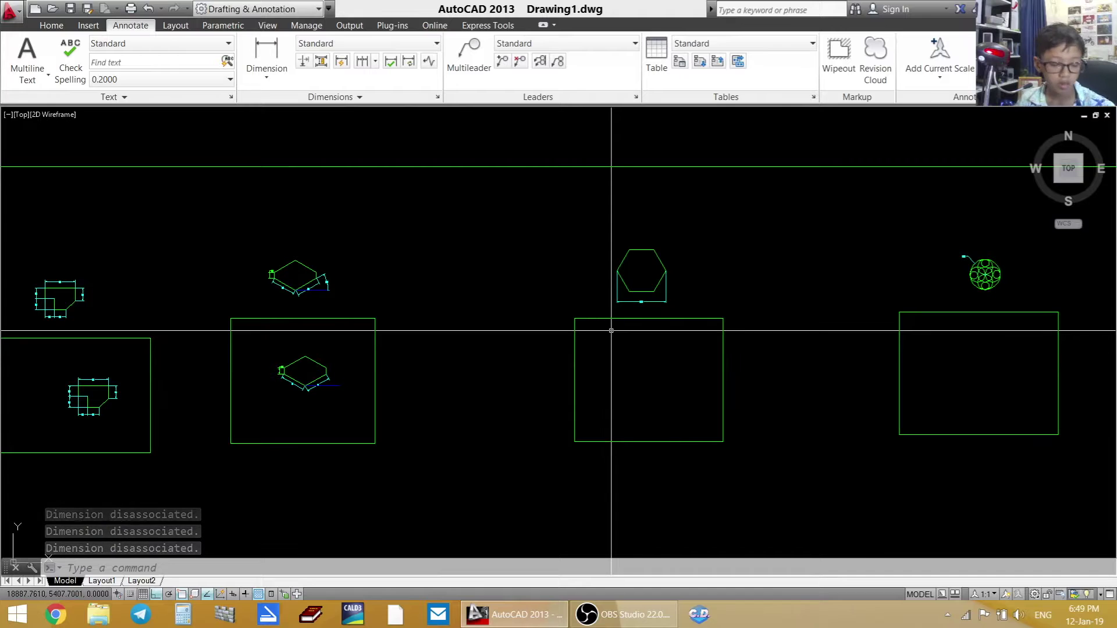
- Draw a circle 160 in diameter inside the empty frame below the reference hexagon
{"action": "scroll", "coordinate": [626, 279], "scroll_direction": "up", "scroll_amount": 3}
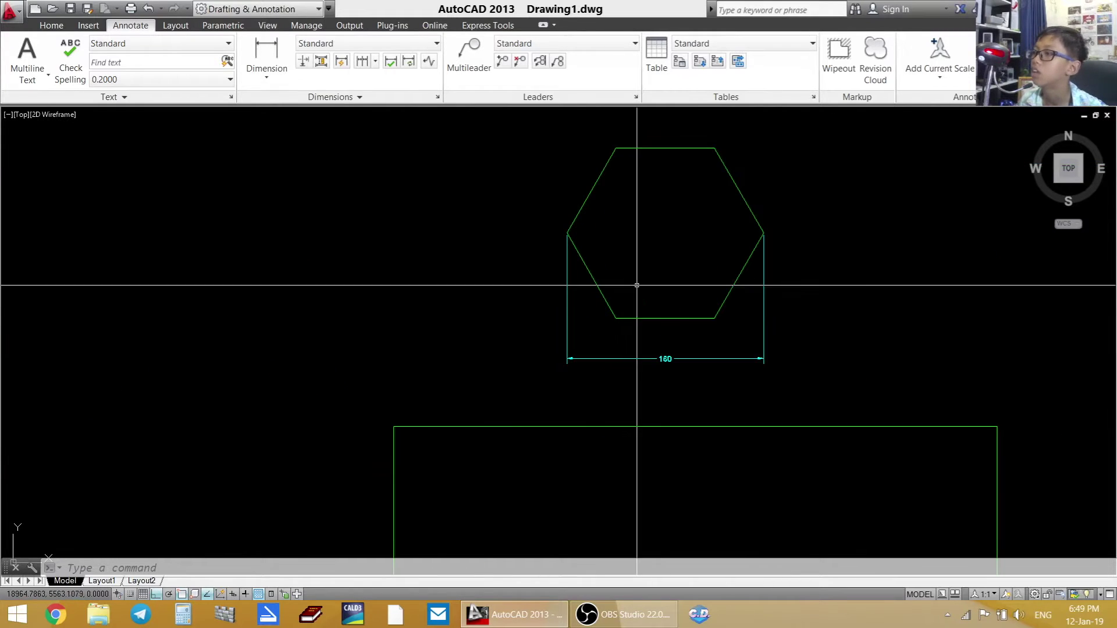
{"action": "scroll", "coordinate": [651, 366], "scroll_direction": "up", "scroll_amount": 4}
{"action": "scroll", "coordinate": [677, 360], "scroll_direction": "down", "scroll_amount": 4}
{"action": "scroll", "coordinate": [681, 349], "scroll_direction": "down", "scroll_amount": 4}
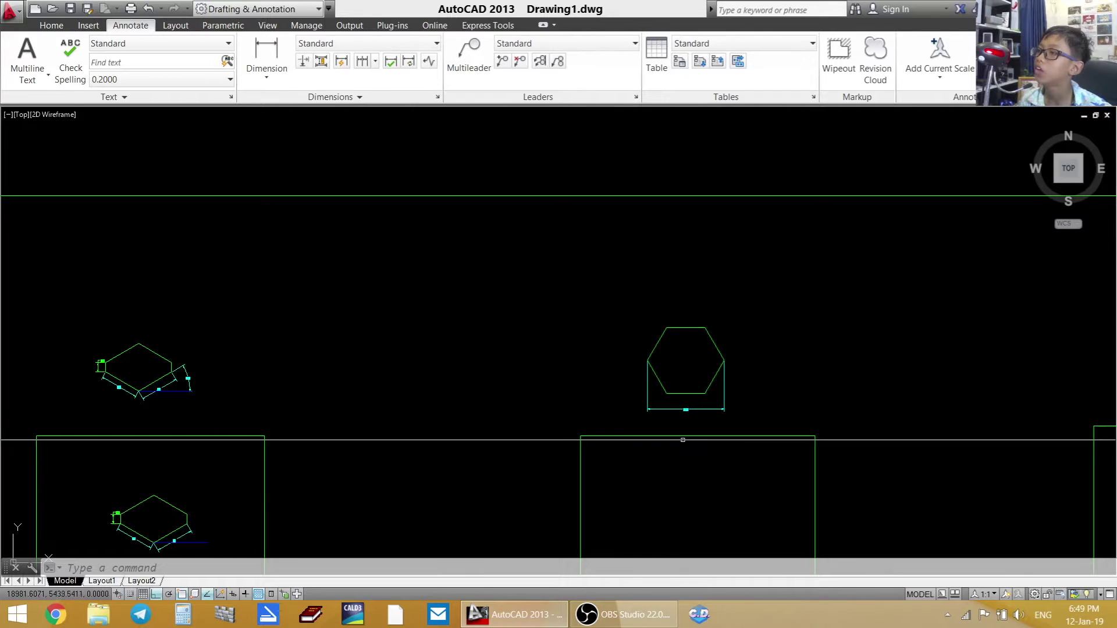
{"action": "type", "text": "c"}
{"action": "key", "text": "Return"}
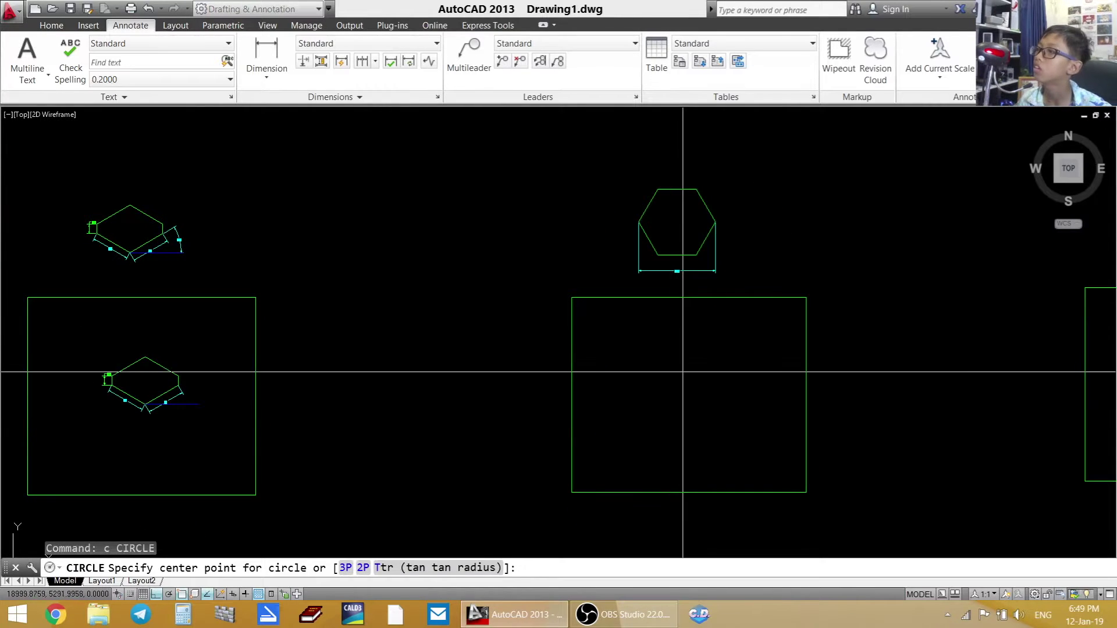
{"action": "left_click", "coordinate": [683, 371]}
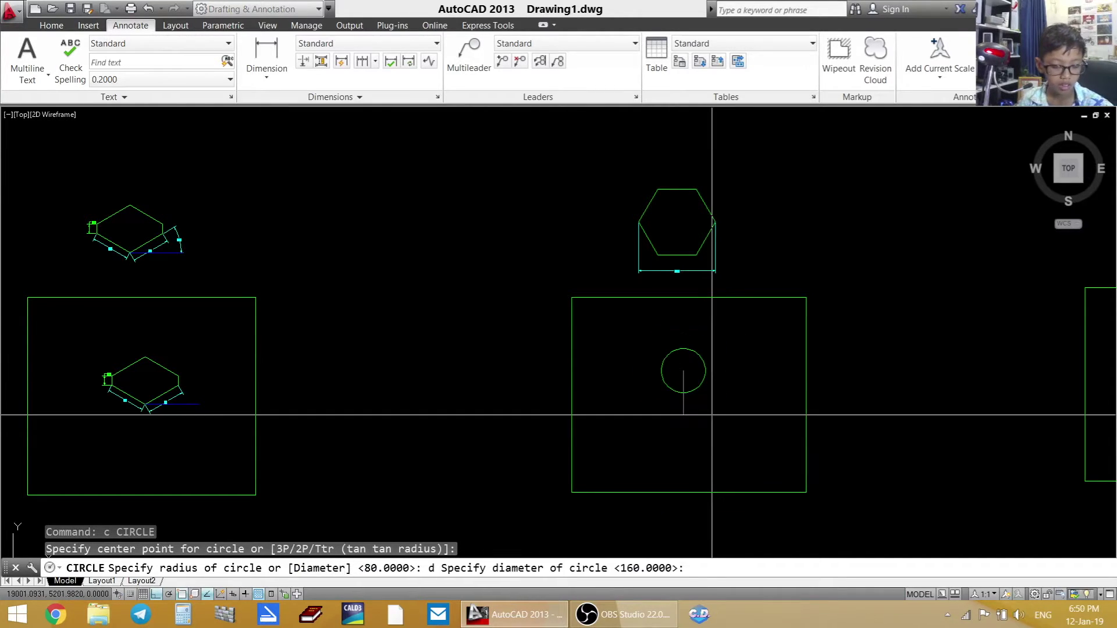
{"action": "type", "text": "160"}
{"action": "key", "text": "Return"}
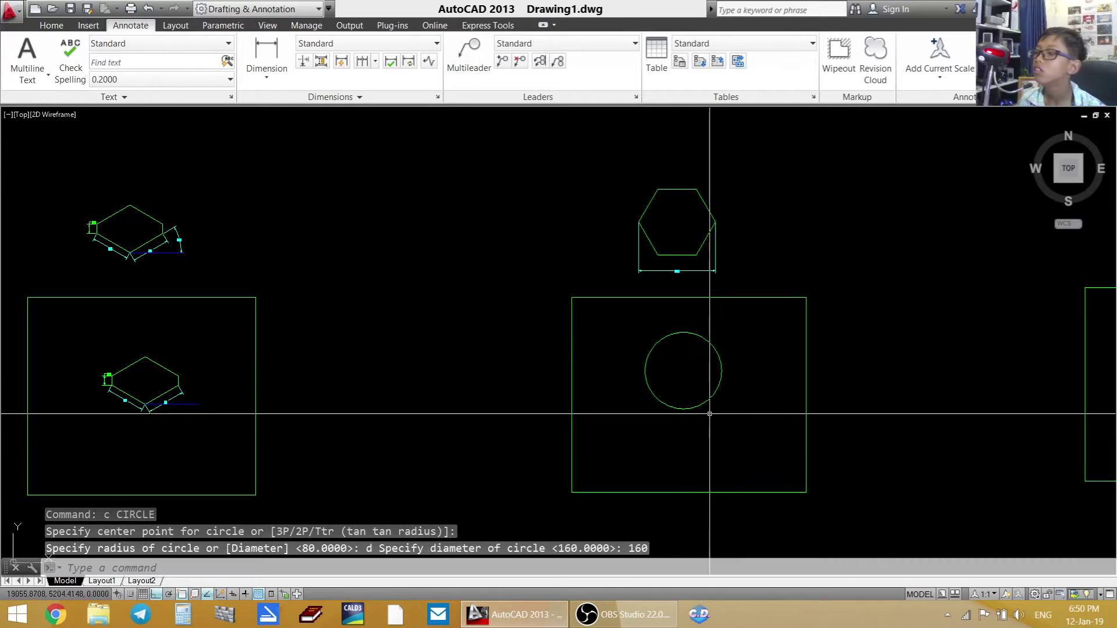
- Draw a six-sided polygon inscribed in the 160-diameter circle, centred on it with a vertex at its right quadrant
{"action": "scroll", "coordinate": [696, 420], "scroll_direction": "up", "scroll_amount": 5}
{"action": "scroll", "coordinate": [674, 302], "scroll_direction": "down", "scroll_amount": 4}
{"action": "middle_click_drag", "start_coordinate": [673, 302], "coordinate": [648, 378]}
{"action": "type", "text": "pol"}
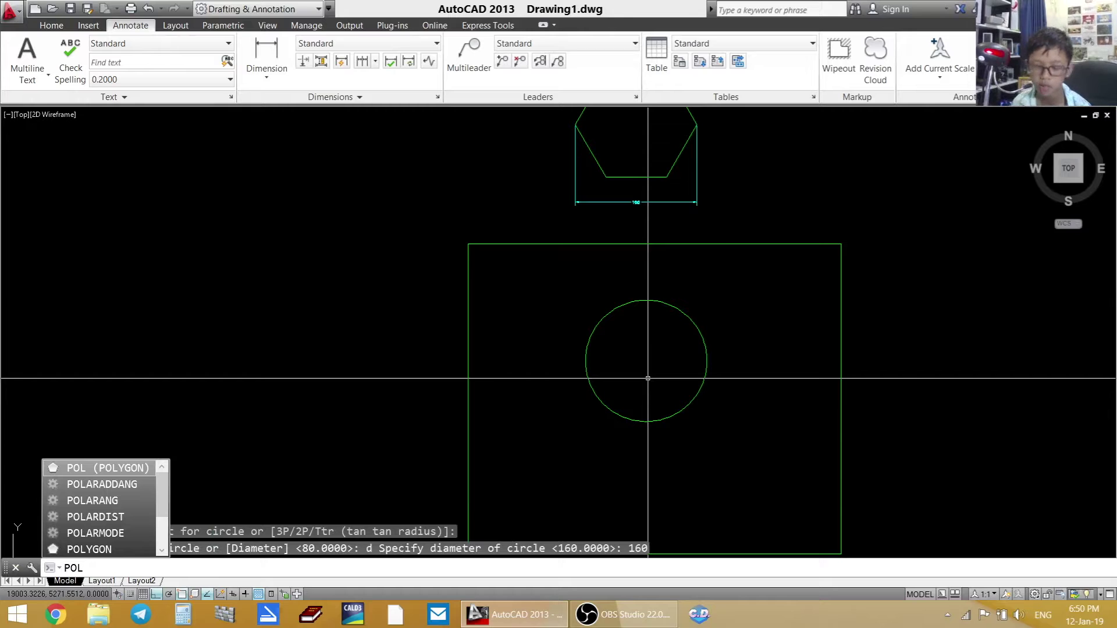
{"action": "key", "text": "Return"}
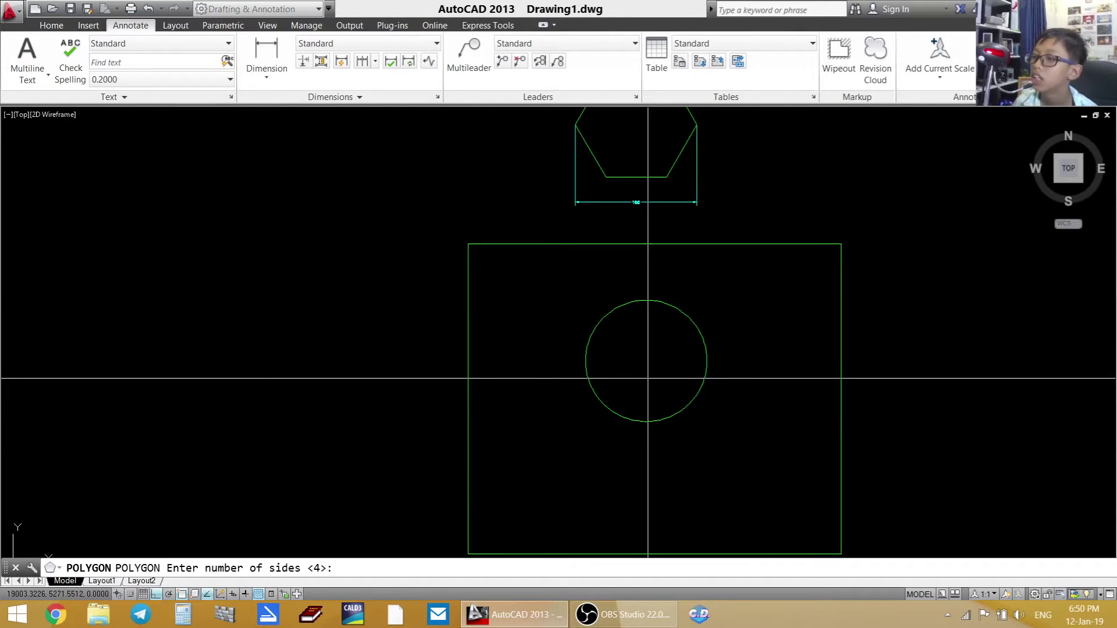
{"action": "middle_click_drag", "start_coordinate": [669, 142], "coordinate": [614, 323]}
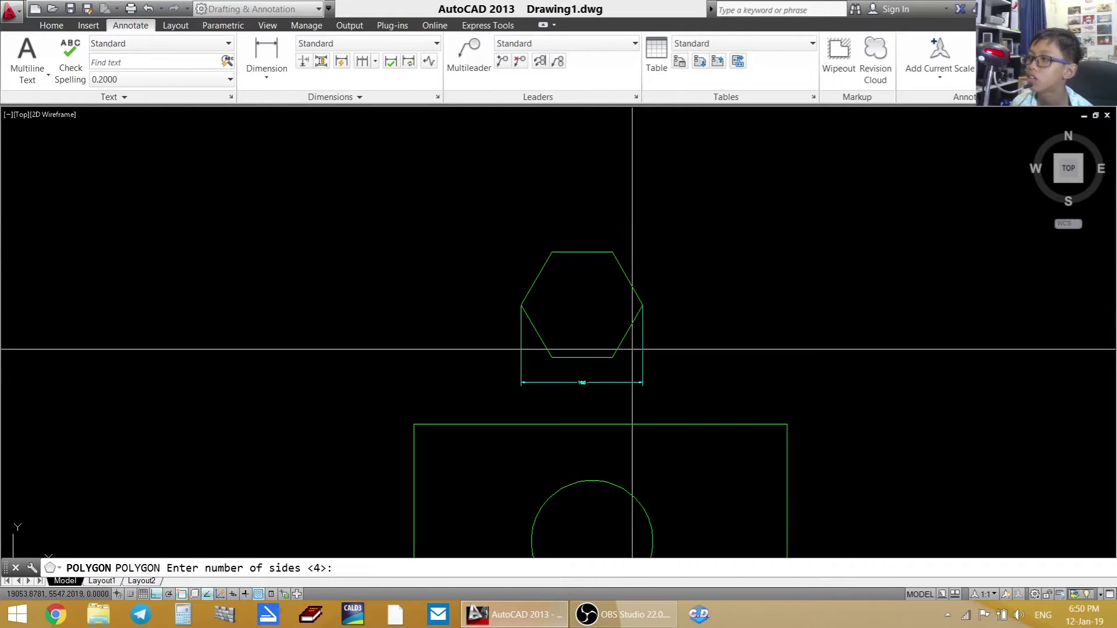
{"action": "type", "text": "6"}
{"action": "key", "text": "Return"}
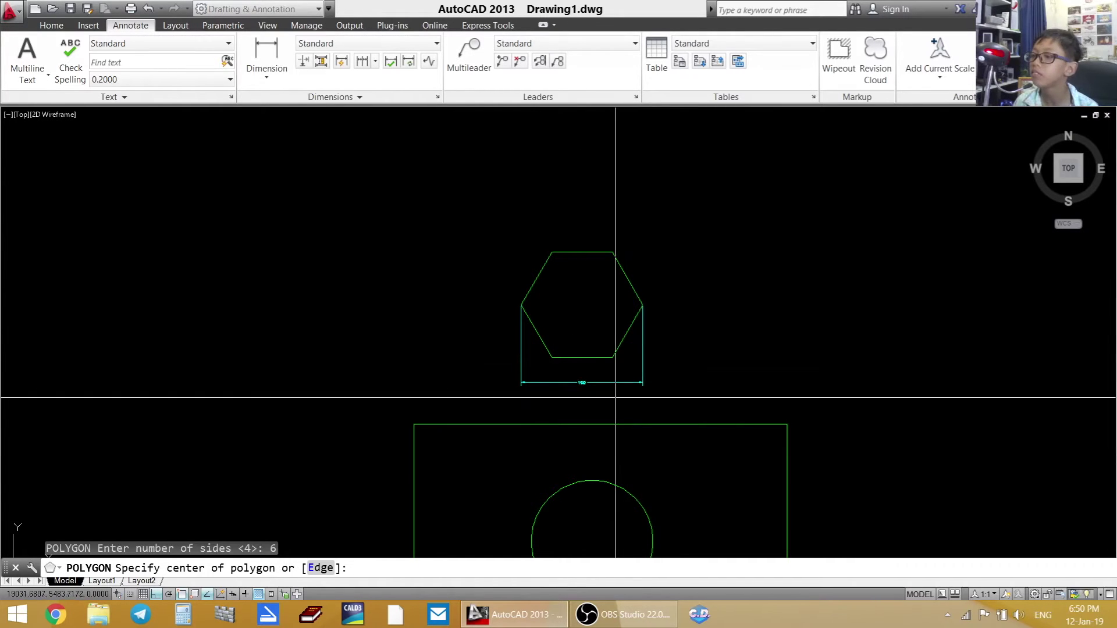
{"action": "middle_click_drag", "start_coordinate": [573, 438], "coordinate": [592, 273]}
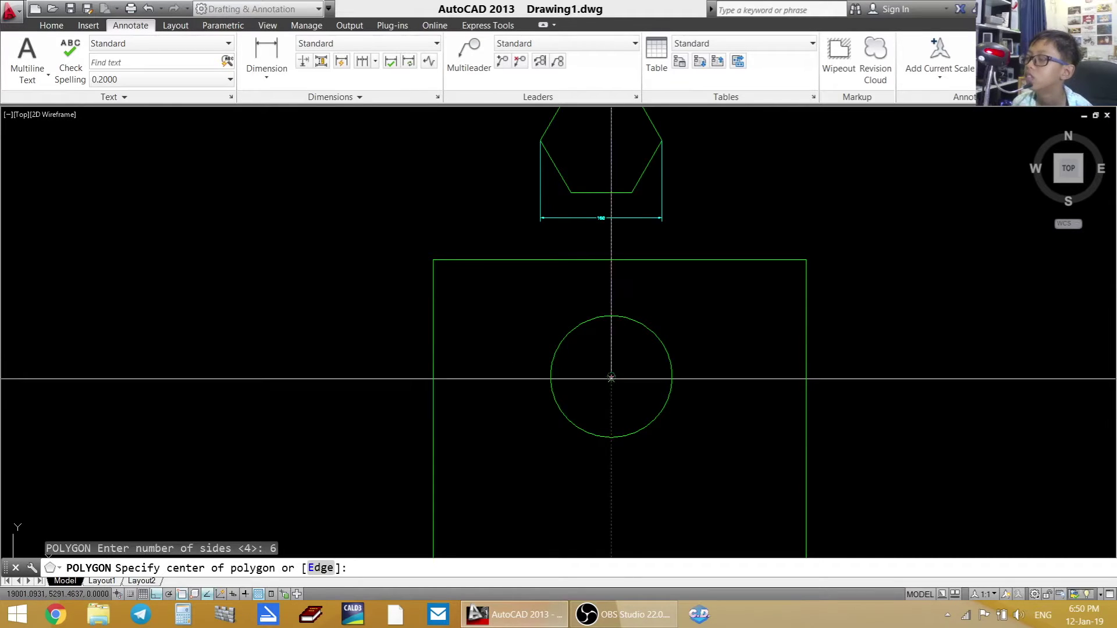
{"action": "left_click", "coordinate": [611, 376]}
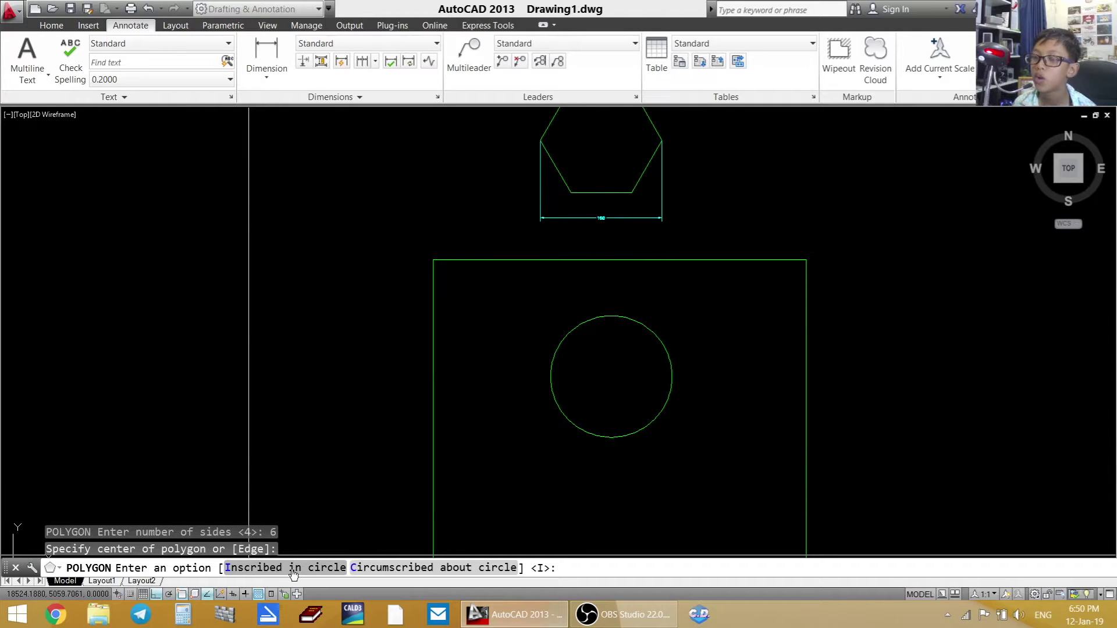
{"action": "left_click", "coordinate": [324, 571]}
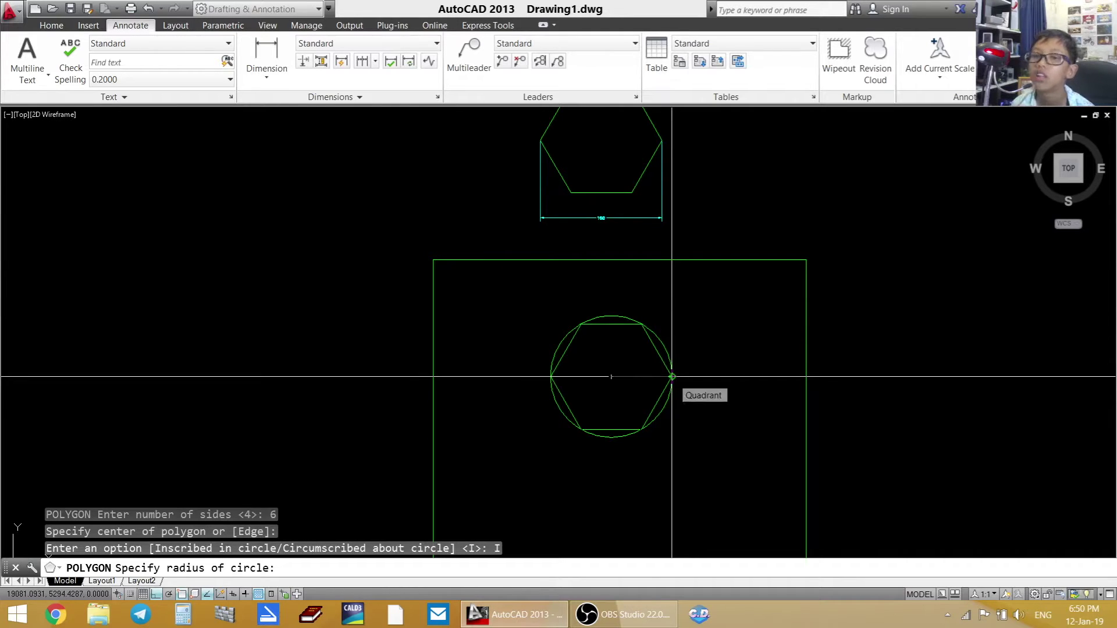
{"action": "scroll", "coordinate": [672, 377], "scroll_direction": "up", "scroll_amount": 5}
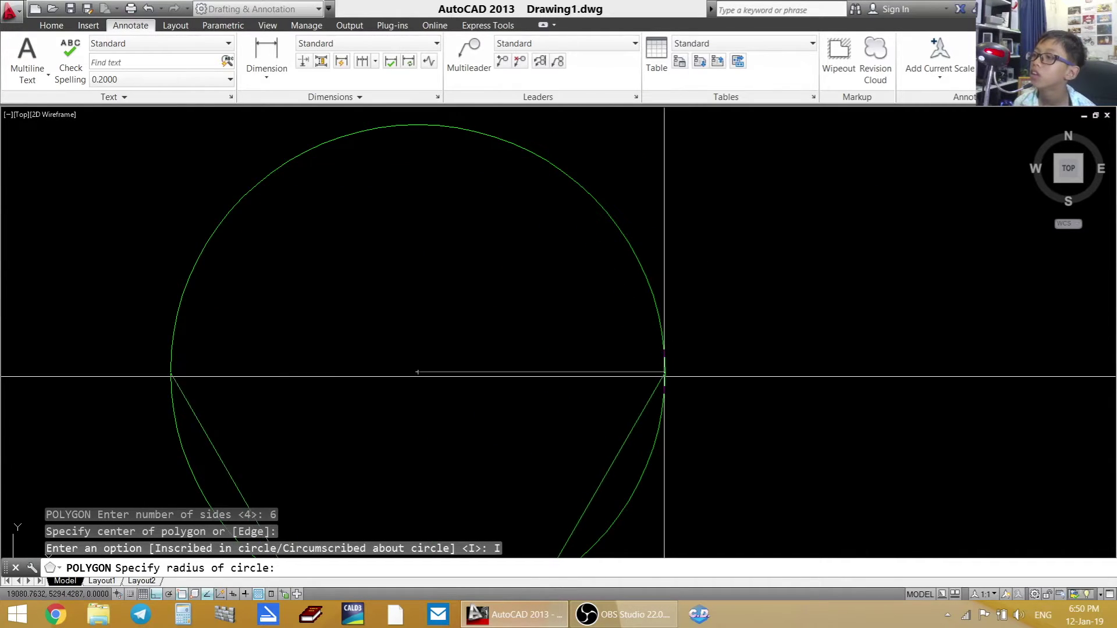
{"action": "left_click", "coordinate": [666, 371]}
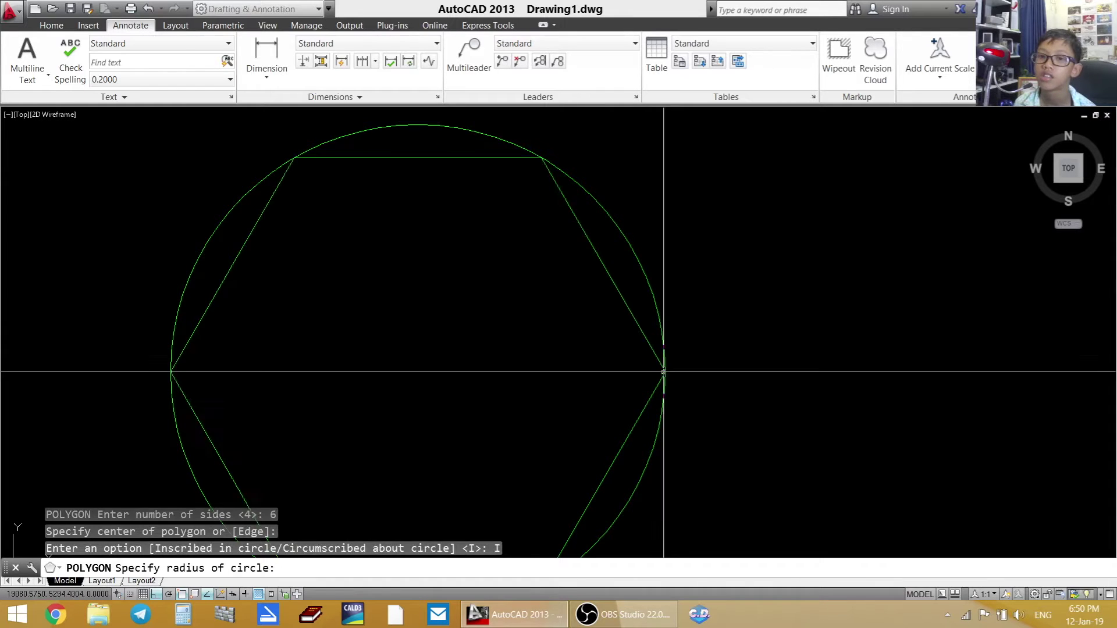
{"action": "scroll", "coordinate": [657, 378], "scroll_direction": "down", "scroll_amount": 8}
{"action": "key", "text": "Escape"}
- Erase the construction circle around the new hexagon
{"action": "scroll", "coordinate": [628, 395], "scroll_direction": "up", "scroll_amount": 7}
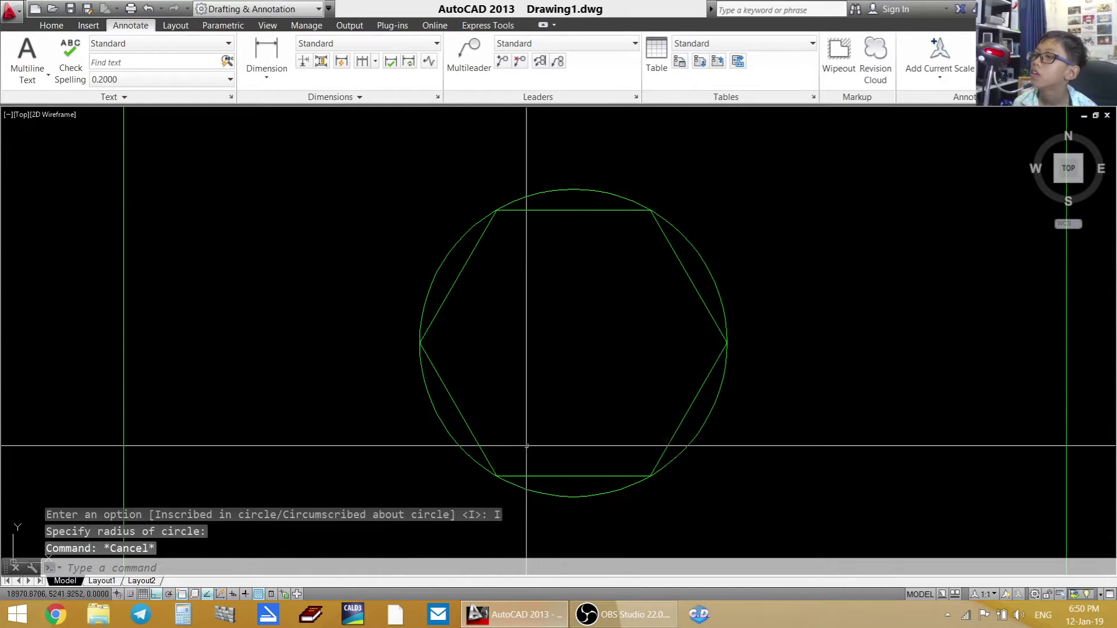
{"action": "left_click", "coordinate": [461, 431]}
{"action": "left_click", "coordinate": [448, 449]}
{"action": "type", "text": "e"}
{"action": "key", "text": "Return"}
- Copy the reference hexagon's width dimension to the framed hexagon, using the right vertex as base point with ortho off
{"action": "scroll", "coordinate": [431, 402], "scroll_direction": "down", "scroll_amount": 6}
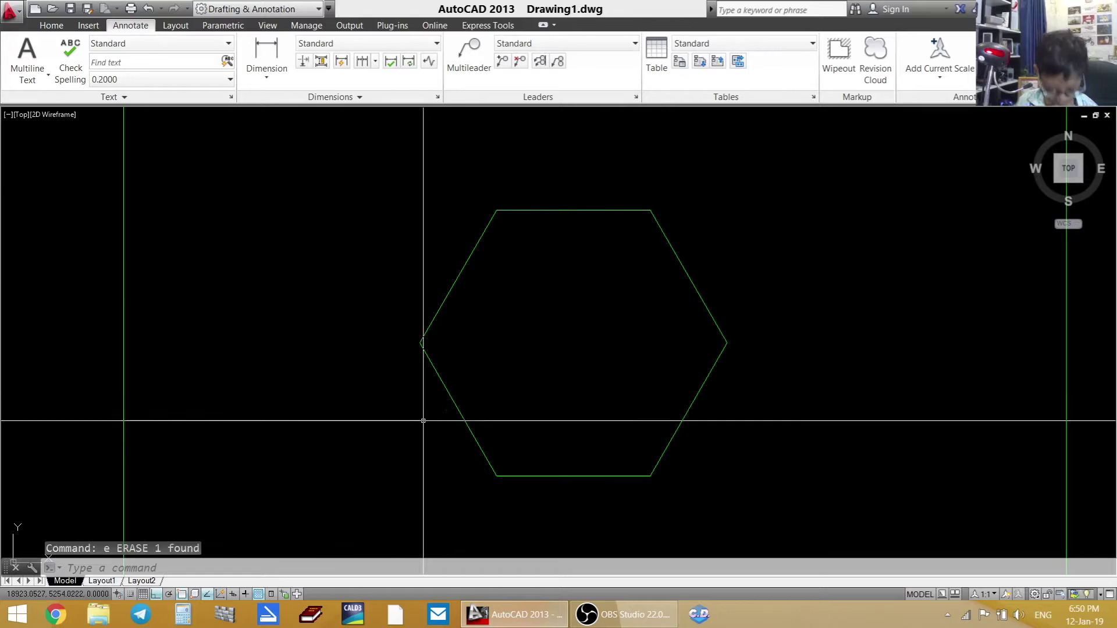
{"action": "middle_click_drag", "start_coordinate": [484, 283], "coordinate": [491, 352]}
{"action": "left_click", "coordinate": [473, 356]}
{"action": "left_click", "coordinate": [467, 366]}
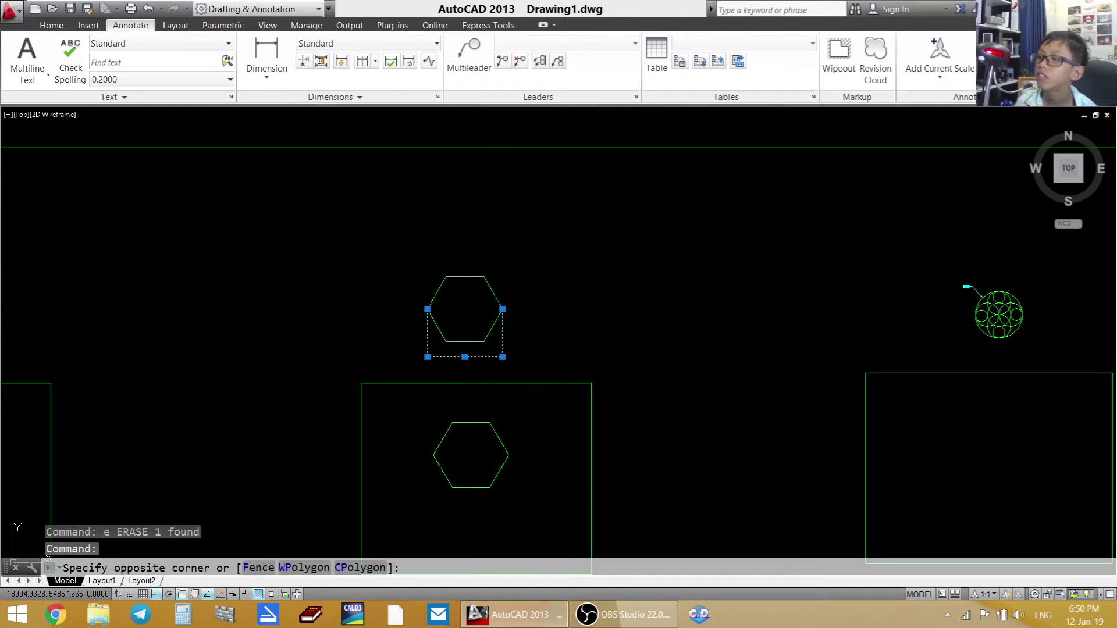
{"action": "left_click", "coordinate": [467, 366]}
{"action": "type", "text": "c"}
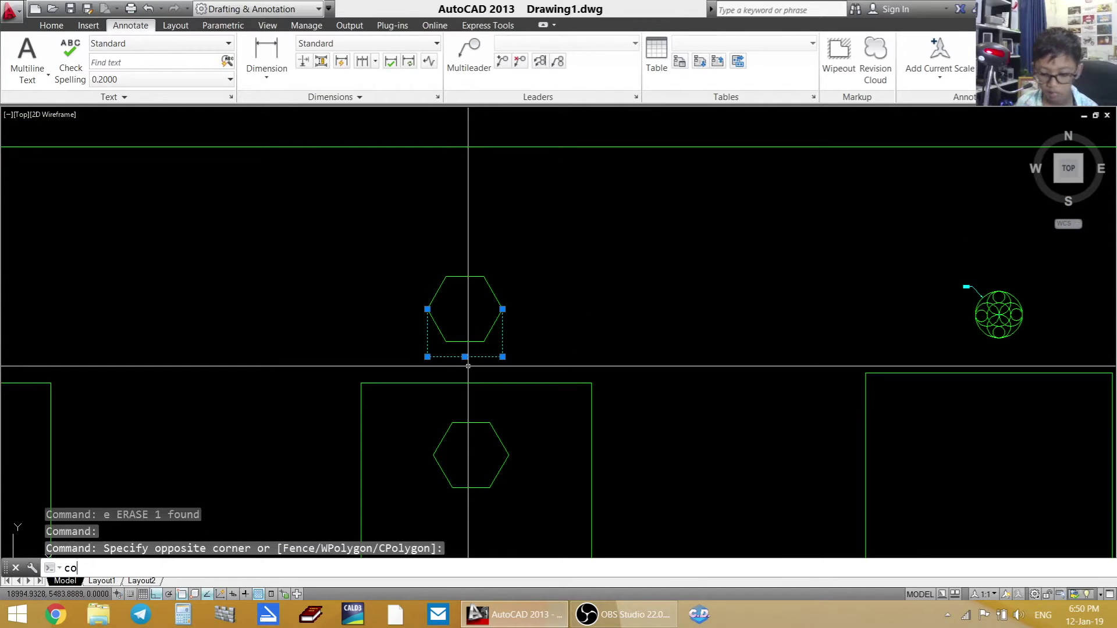
{"action": "type", "text": "o"}
{"action": "key", "text": "Return"}
{"action": "scroll", "coordinate": [467, 366], "scroll_direction": "up", "scroll_amount": 2}
{"action": "left_click", "coordinate": [511, 283]}
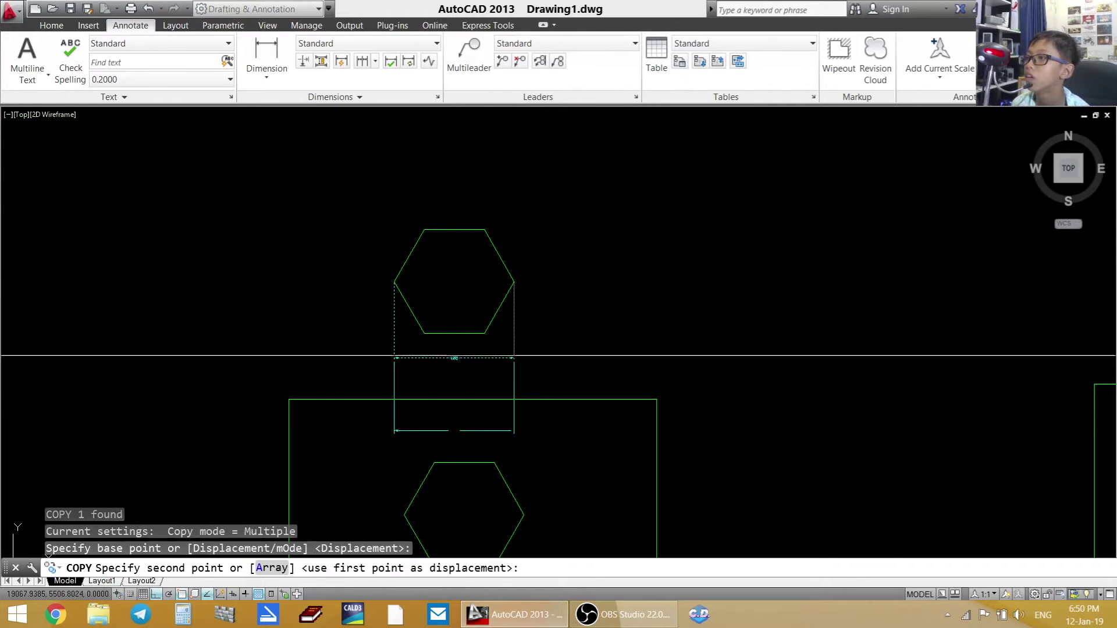
{"action": "scroll", "coordinate": [532, 335], "scroll_direction": "up", "scroll_amount": 5}
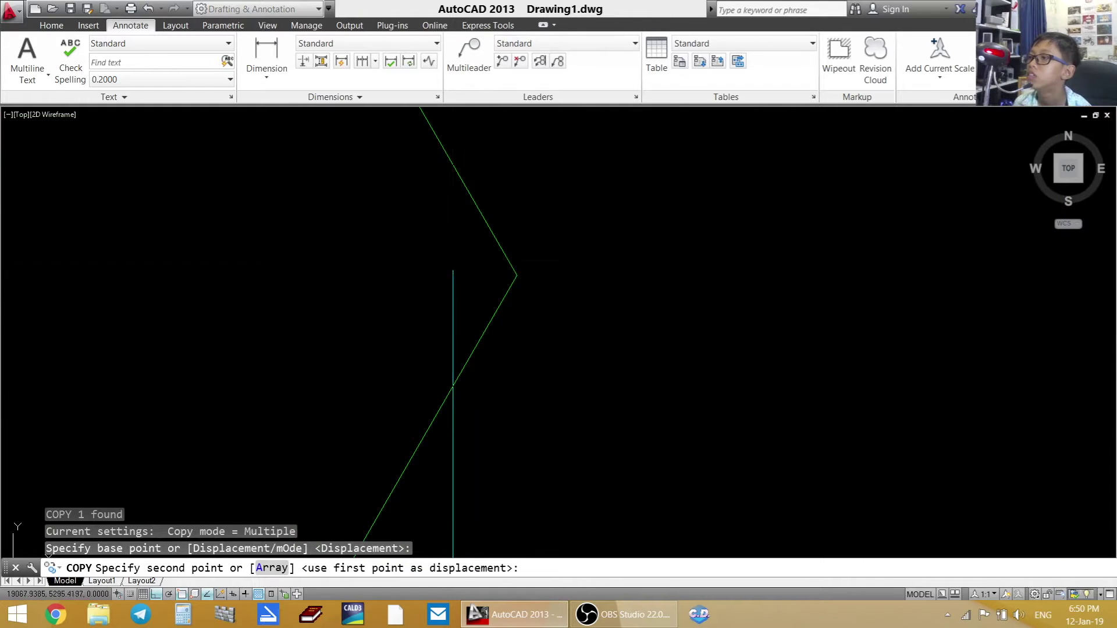
{"action": "key", "text": "F8"}
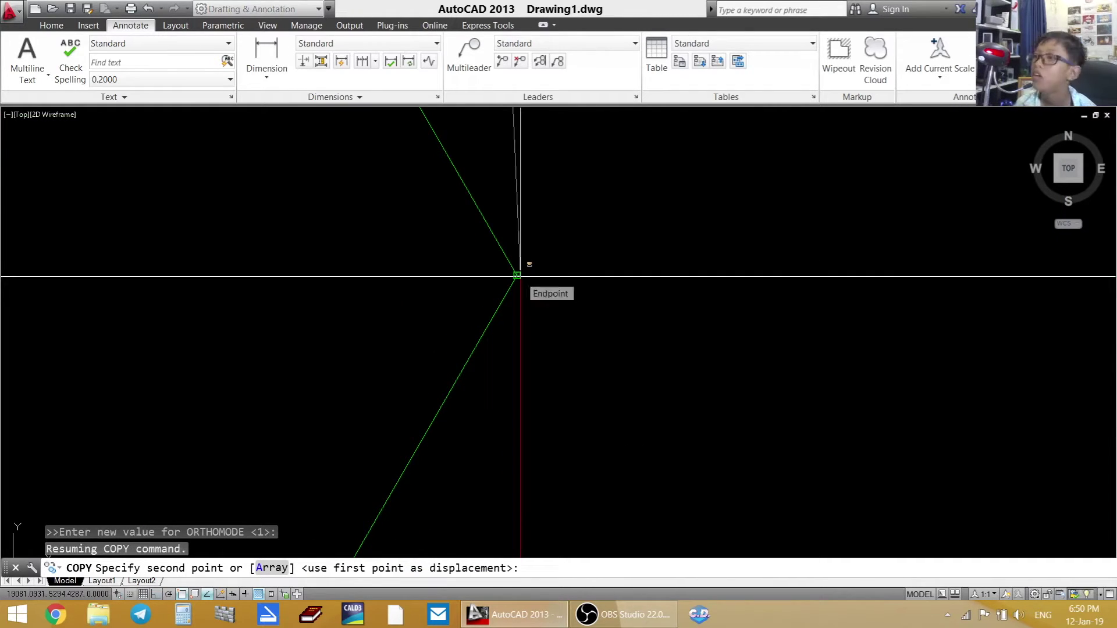
{"action": "left_click", "coordinate": [520, 272]}
{"action": "key", "text": "Escape"}
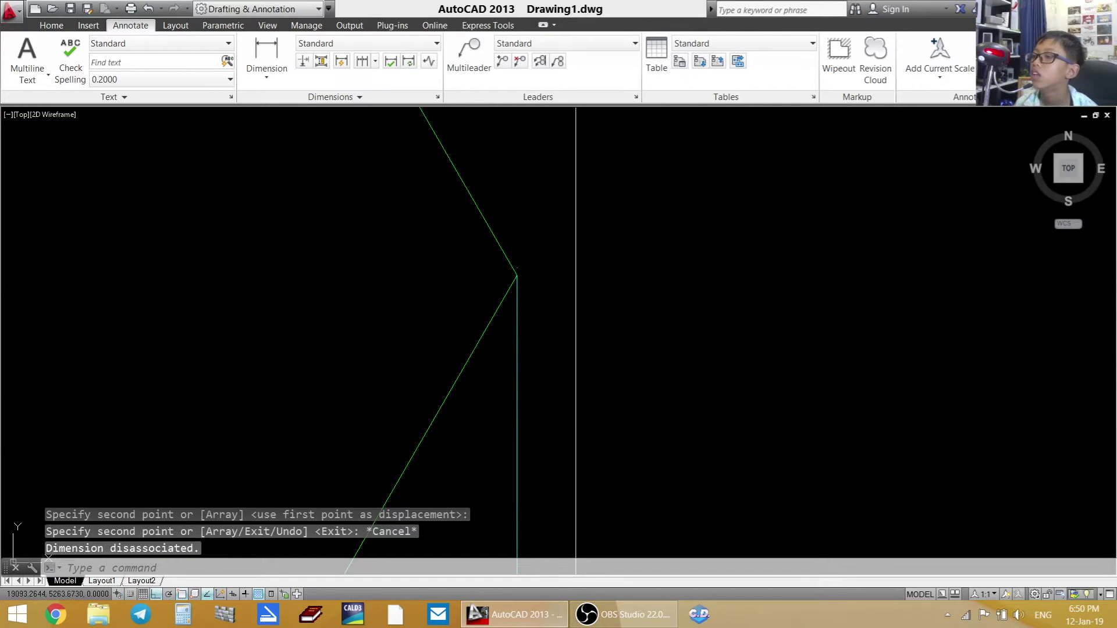
{"action": "key", "text": "Escape"}
- Check the dimension placement on the framed hexagon and examine the nested-circle reference figure with its radius dimension
{"action": "scroll", "coordinate": [532, 429], "scroll_direction": "down", "scroll_amount": 3}
{"action": "scroll", "coordinate": [256, 359], "scroll_direction": "up", "scroll_amount": 5}
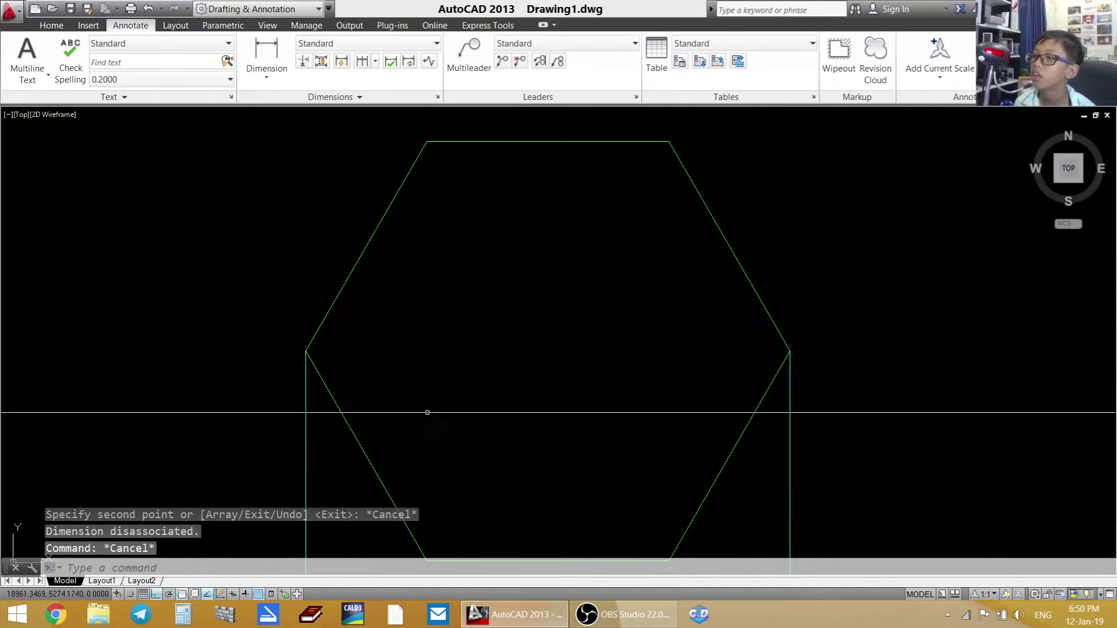
{"action": "scroll", "coordinate": [611, 369], "scroll_direction": "down", "scroll_amount": 4}
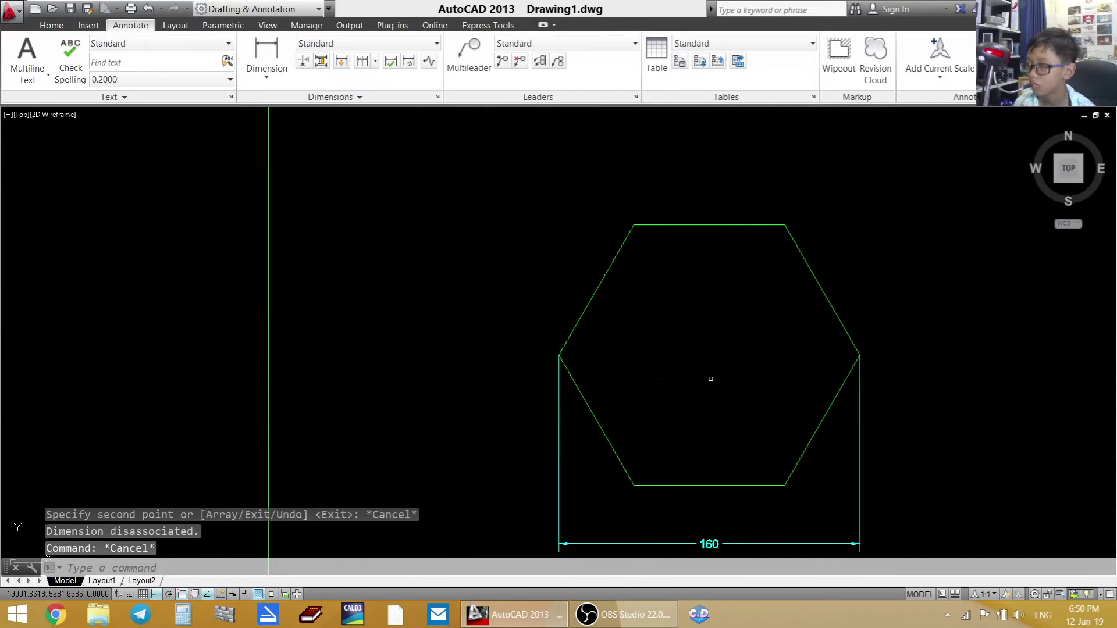
{"action": "middle_click_drag", "start_coordinate": [754, 322], "coordinate": [659, 533]}
{"action": "middle_click_drag", "start_coordinate": [743, 278], "coordinate": [334, 331]}
{"action": "scroll", "coordinate": [634, 523], "scroll_direction": "down", "scroll_amount": 2}
{"action": "scroll", "coordinate": [864, 346], "scroll_direction": "down", "scroll_amount": 3}
{"action": "middle_click_drag", "start_coordinate": [865, 346], "coordinate": [518, 324]}
{"action": "scroll", "coordinate": [579, 333], "scroll_direction": "up", "scroll_amount": 2}
{"action": "scroll", "coordinate": [576, 329], "scroll_direction": "up", "scroll_amount": 6}
{"action": "middle_click_drag", "start_coordinate": [586, 256], "coordinate": [569, 410]}
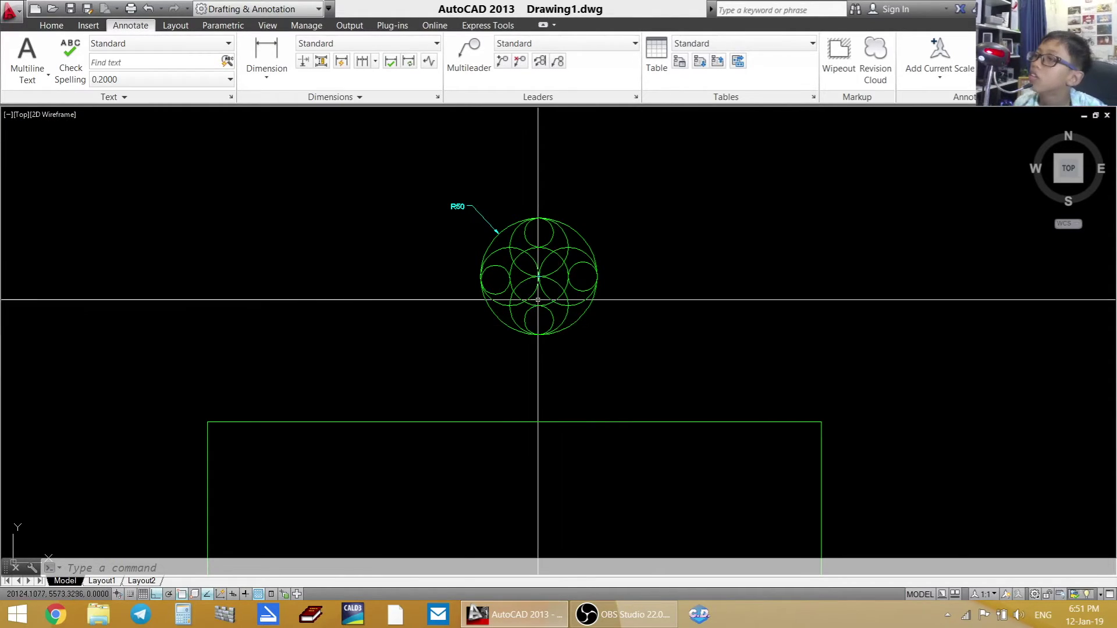
{"action": "scroll", "coordinate": [483, 229], "scroll_direction": "up", "scroll_amount": 6}
{"action": "scroll", "coordinate": [484, 209], "scroll_direction": "down", "scroll_amount": 10}
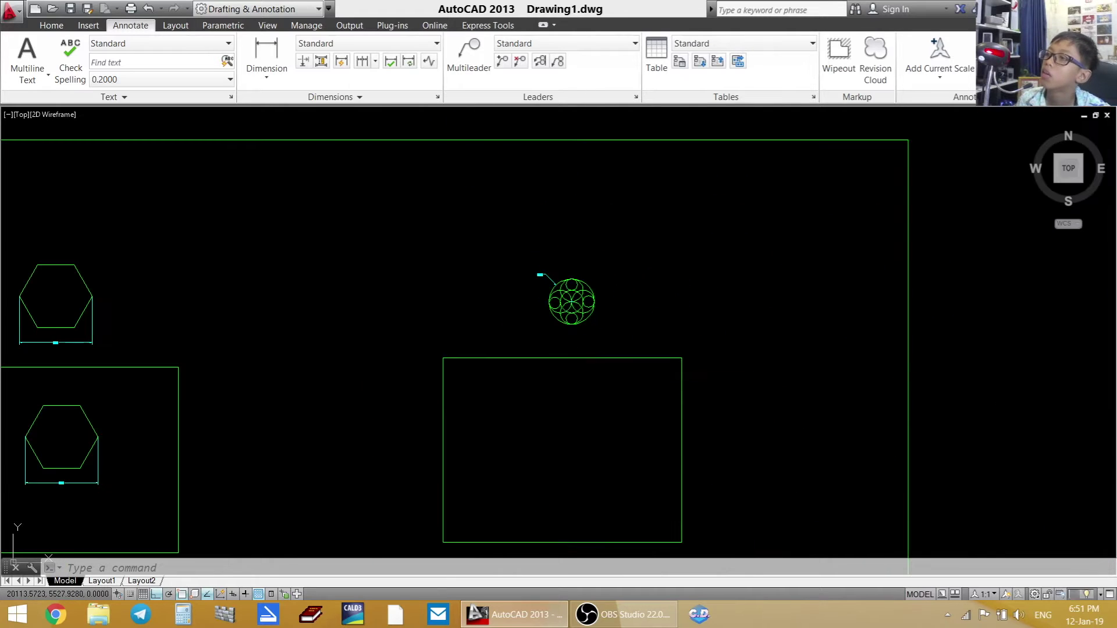
- Draw a circle of radius 50 inside the frame below the nested-circle reference figure
{"action": "type", "text": "c"}
{"action": "key", "text": "Return"}
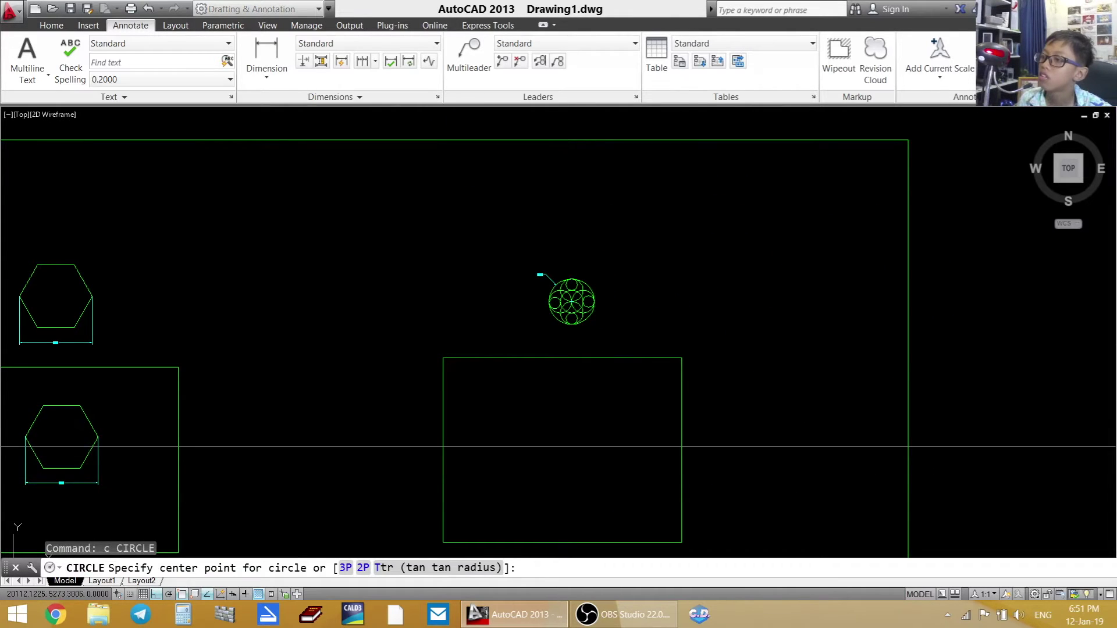
{"action": "left_click", "coordinate": [566, 446]}
{"action": "scroll", "coordinate": [560, 287], "scroll_direction": "up", "scroll_amount": 6}
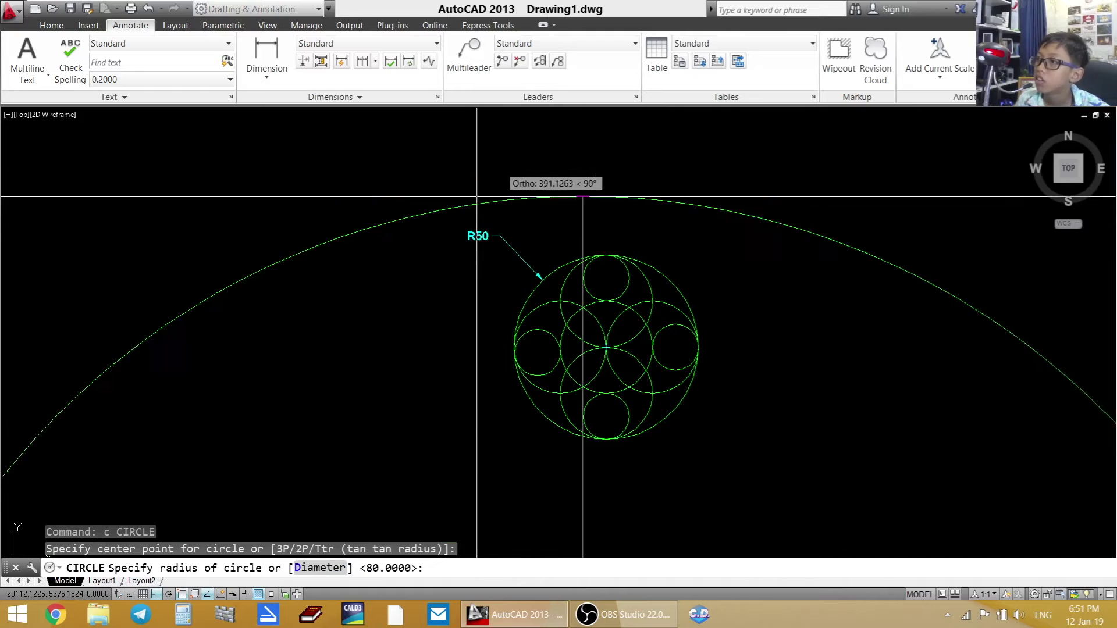
{"action": "scroll", "coordinate": [519, 368], "scroll_direction": "down", "scroll_amount": 4}
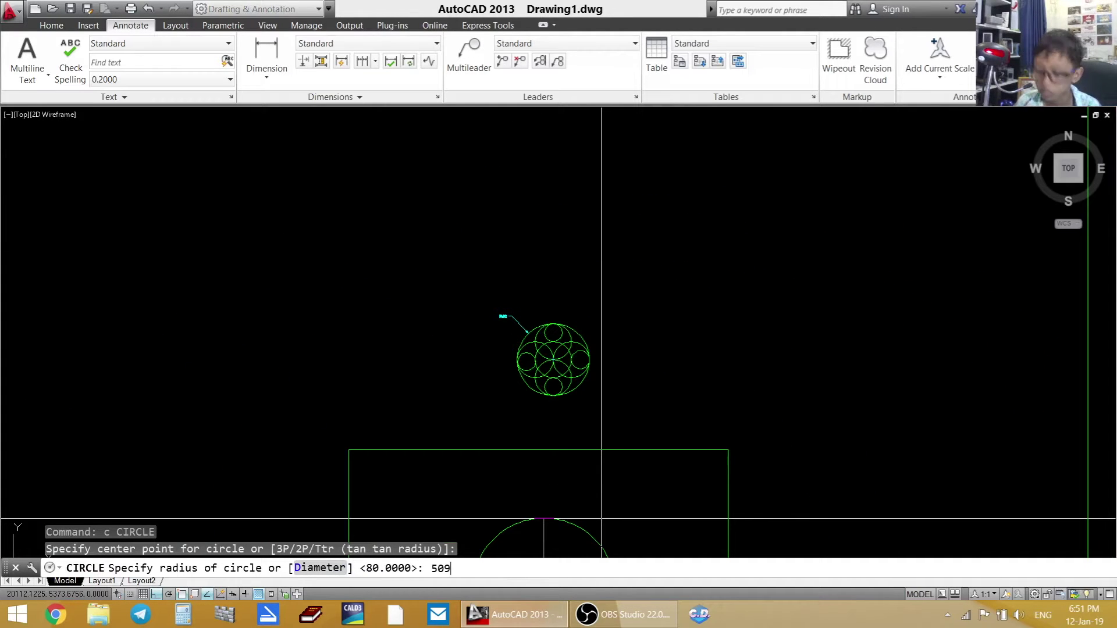
{"action": "key", "text": "Return"}
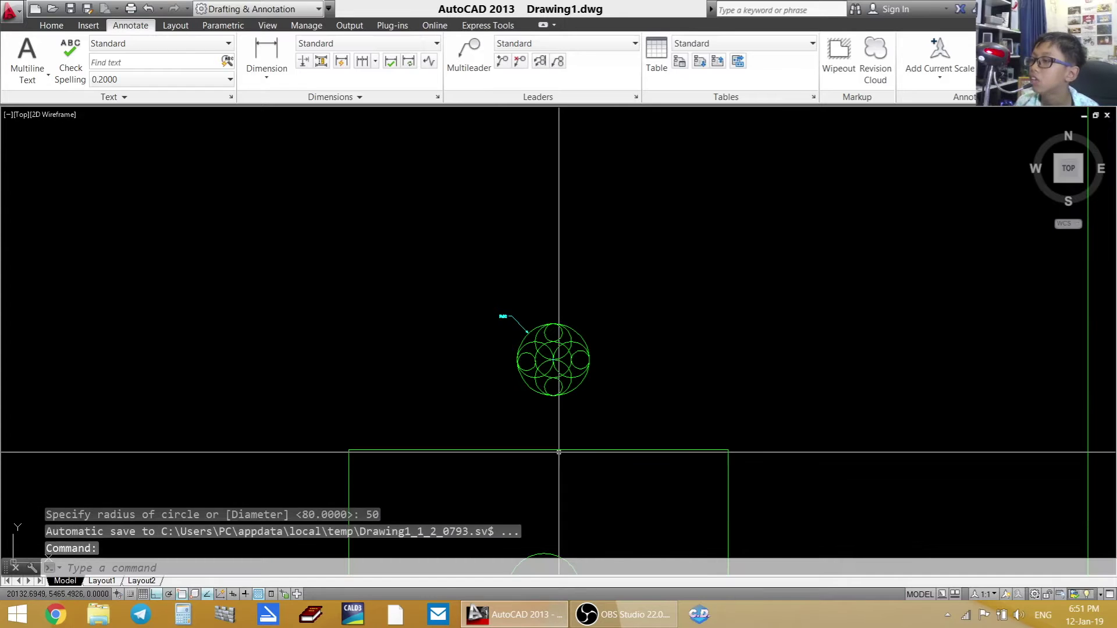
- Draw a two-point circle inside the framed radius 50 circle, from its bottom quadrant to its centre
{"action": "scroll", "coordinate": [543, 360], "scroll_direction": "up", "scroll_amount": 4}
{"action": "scroll", "coordinate": [583, 433], "scroll_direction": "down", "scroll_amount": 3}
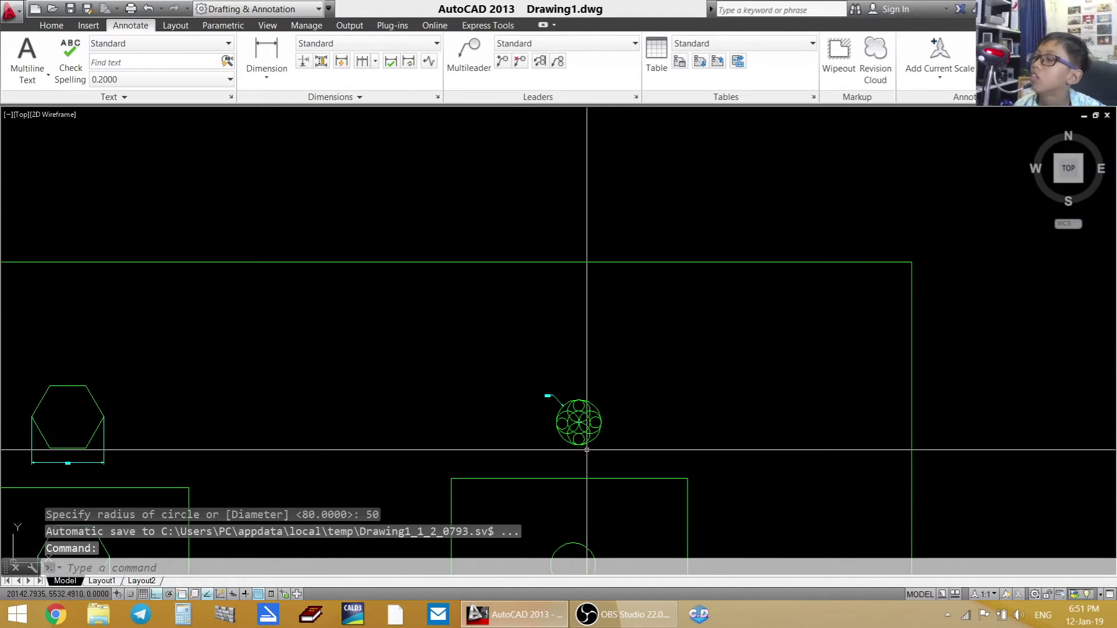
{"action": "middle_click_drag", "start_coordinate": [586, 449], "coordinate": [588, 287]}
{"action": "type", "text": "c"}
{"action": "key", "text": "Return"}
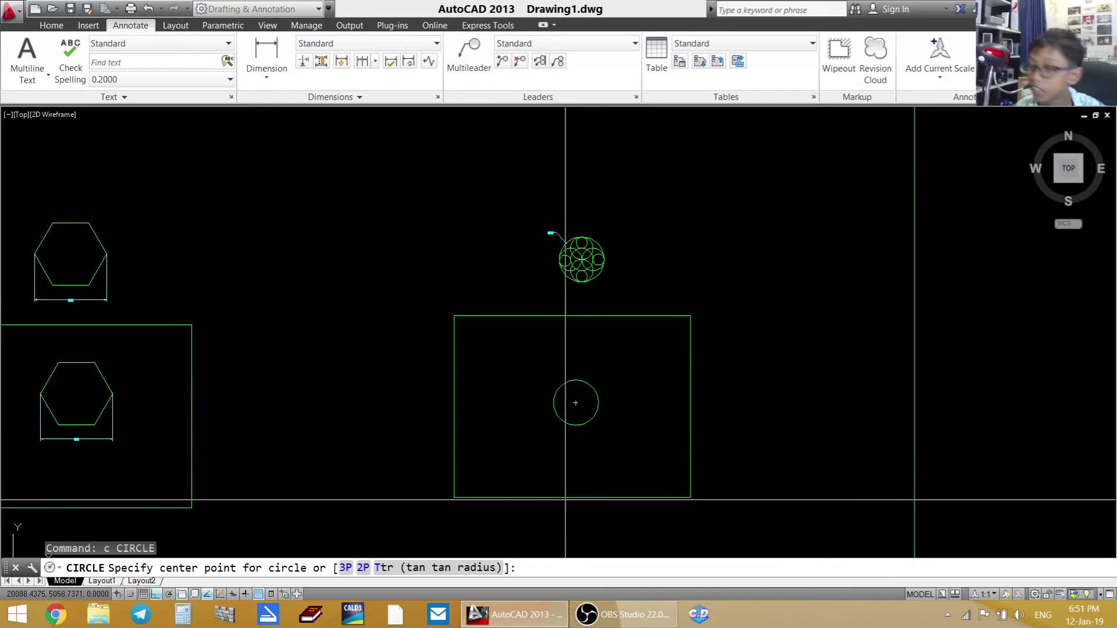
{"action": "left_click", "coordinate": [364, 571]}
{"action": "scroll", "coordinate": [528, 496], "scroll_direction": "up", "scroll_amount": 2}
{"action": "middle_click_drag", "start_coordinate": [531, 365], "coordinate": [488, 466]}
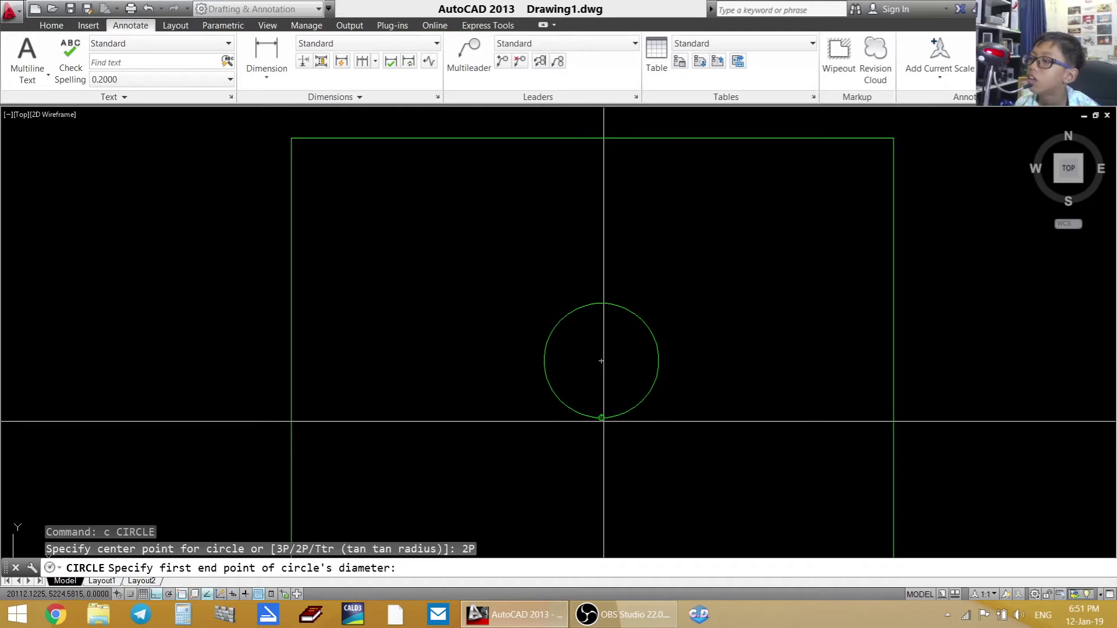
{"action": "scroll", "coordinate": [601, 418], "scroll_direction": "up", "scroll_amount": 6}
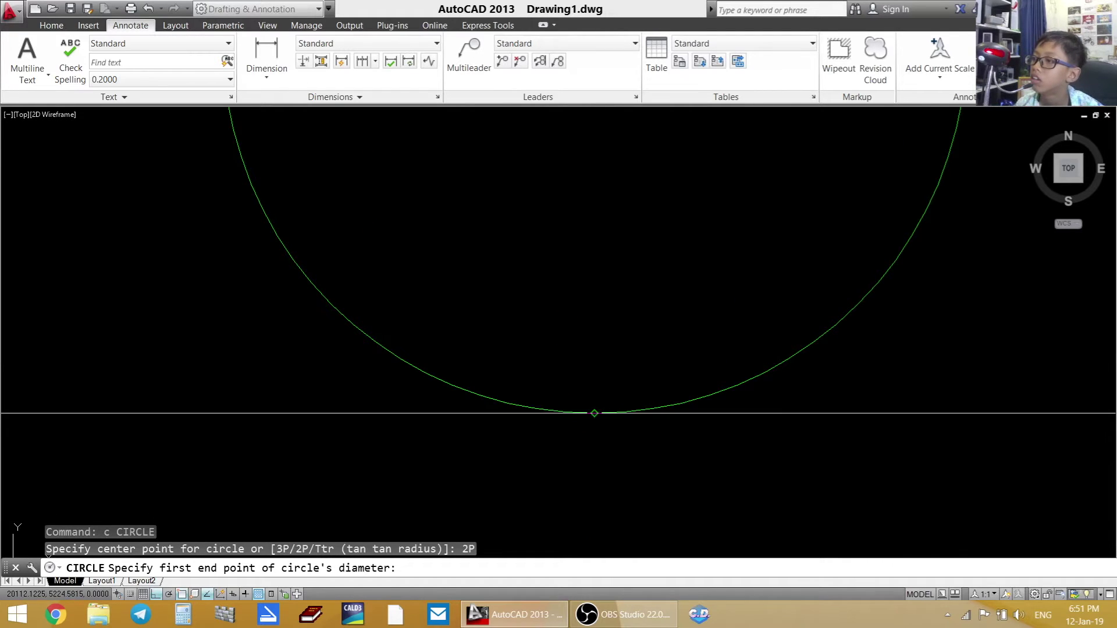
{"action": "left_click", "coordinate": [593, 413]}
{"action": "middle_click_drag", "start_coordinate": [615, 291], "coordinate": [588, 487]}
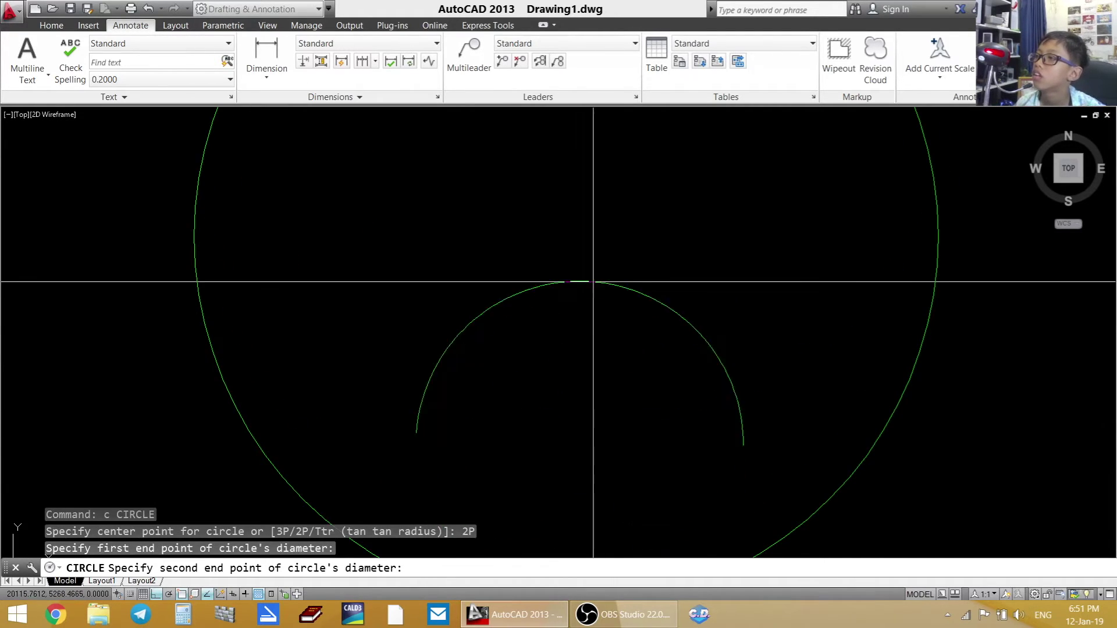
{"action": "scroll", "coordinate": [567, 335], "scroll_direction": "down", "scroll_amount": 2}
{"action": "scroll", "coordinate": [465, 389], "scroll_direction": "down", "scroll_amount": 4}
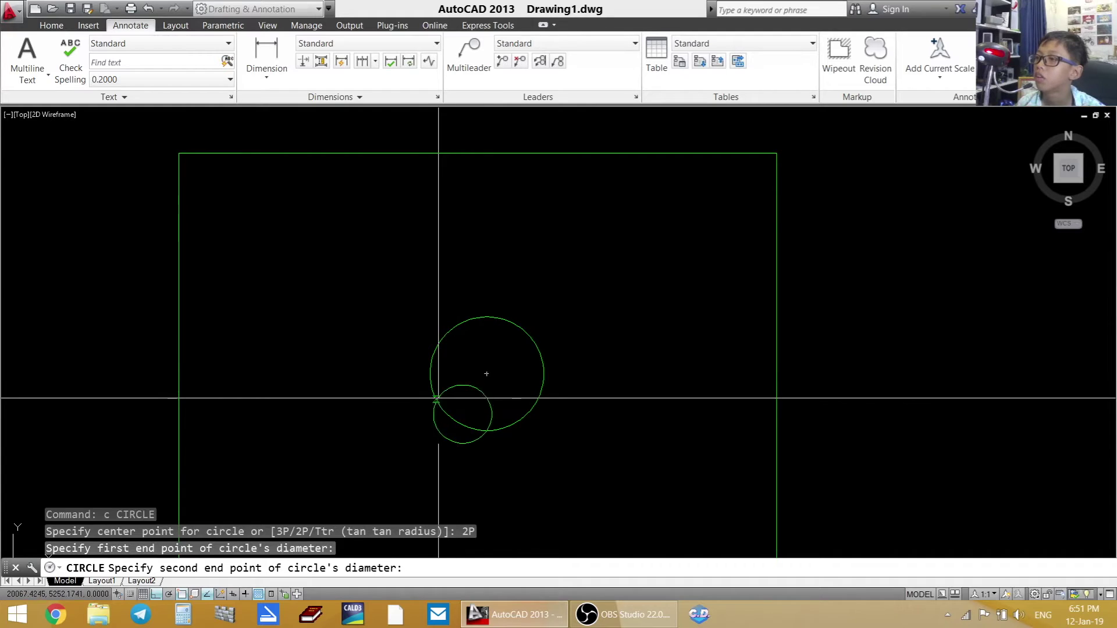
{"action": "left_click", "coordinate": [553, 451]}
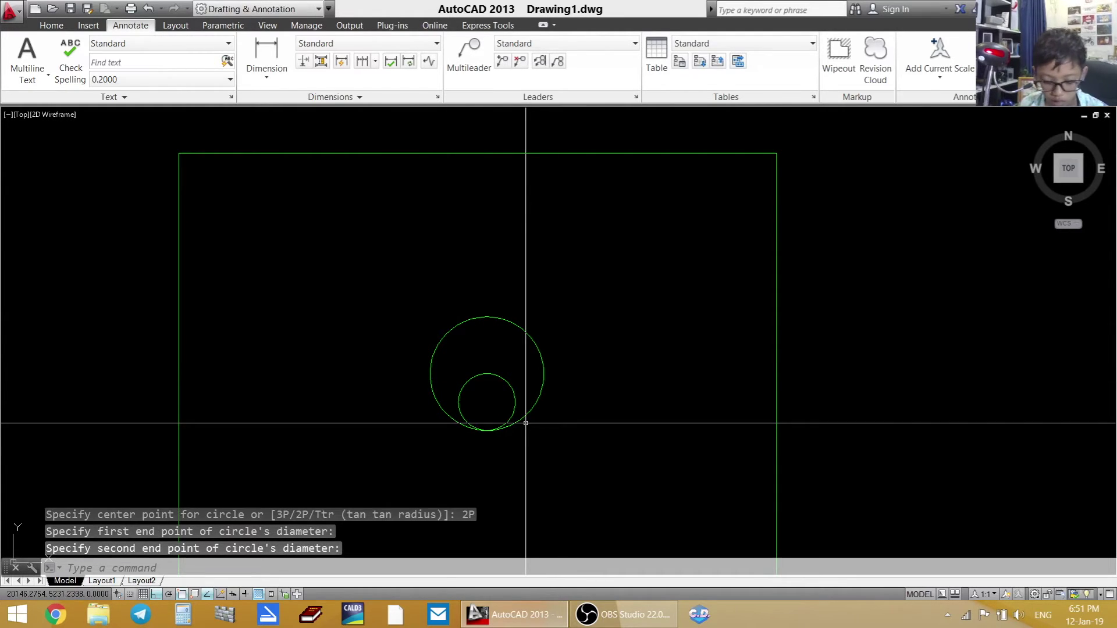
- Draw two more two-point circles from the large circle's centre, one to its left quadrant and one to its right quadrant
{"action": "key", "text": "Return"}
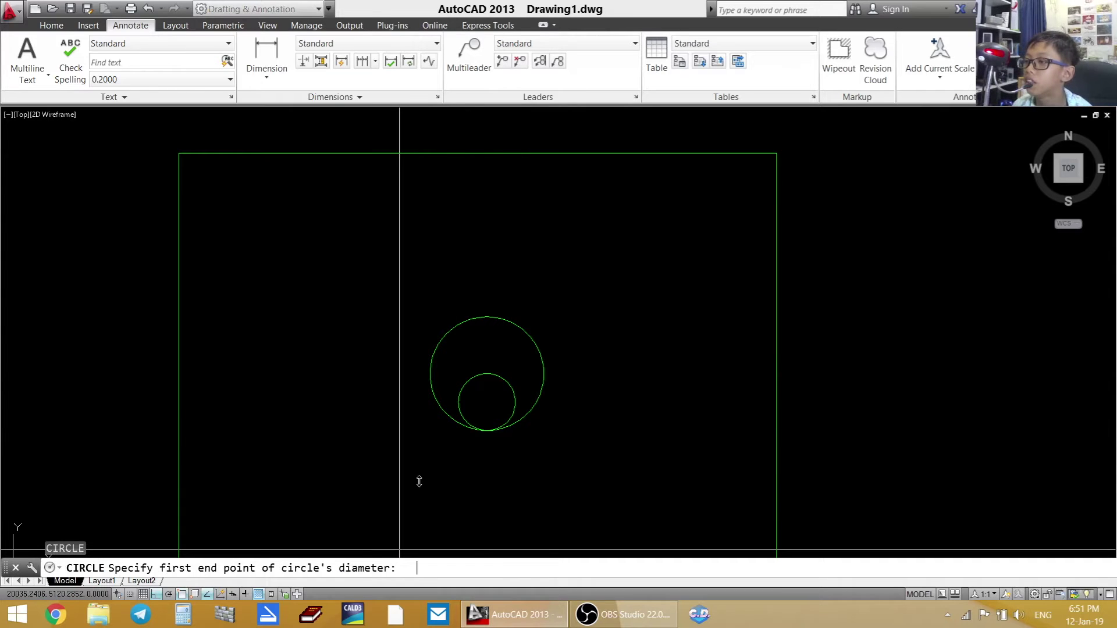
{"action": "left_click", "coordinate": [486, 372]}
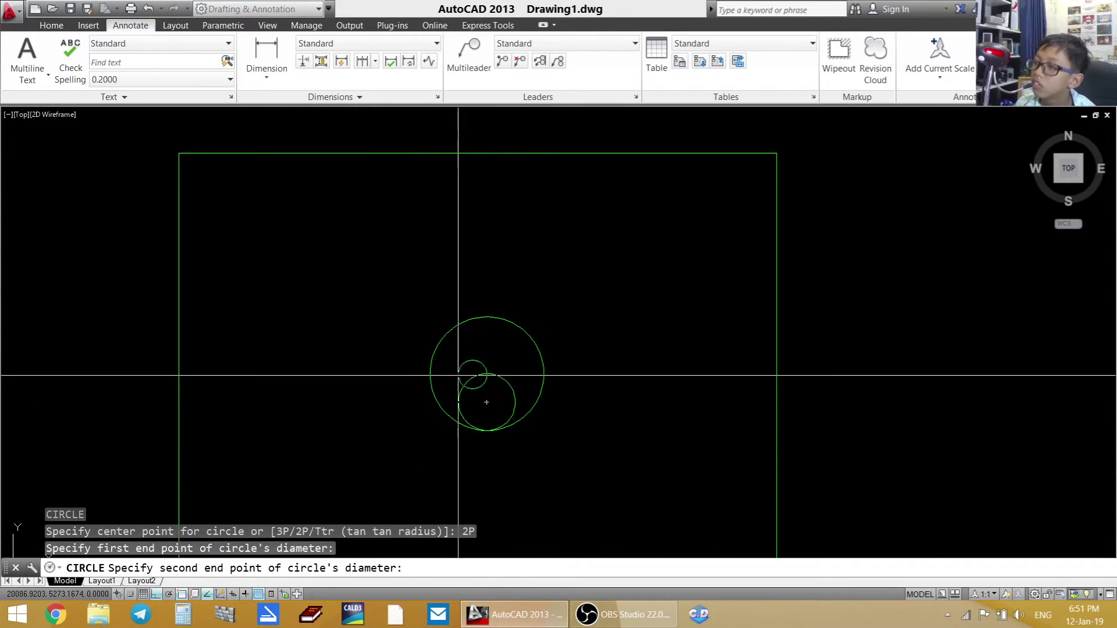
{"action": "left_click", "coordinate": [487, 431]}
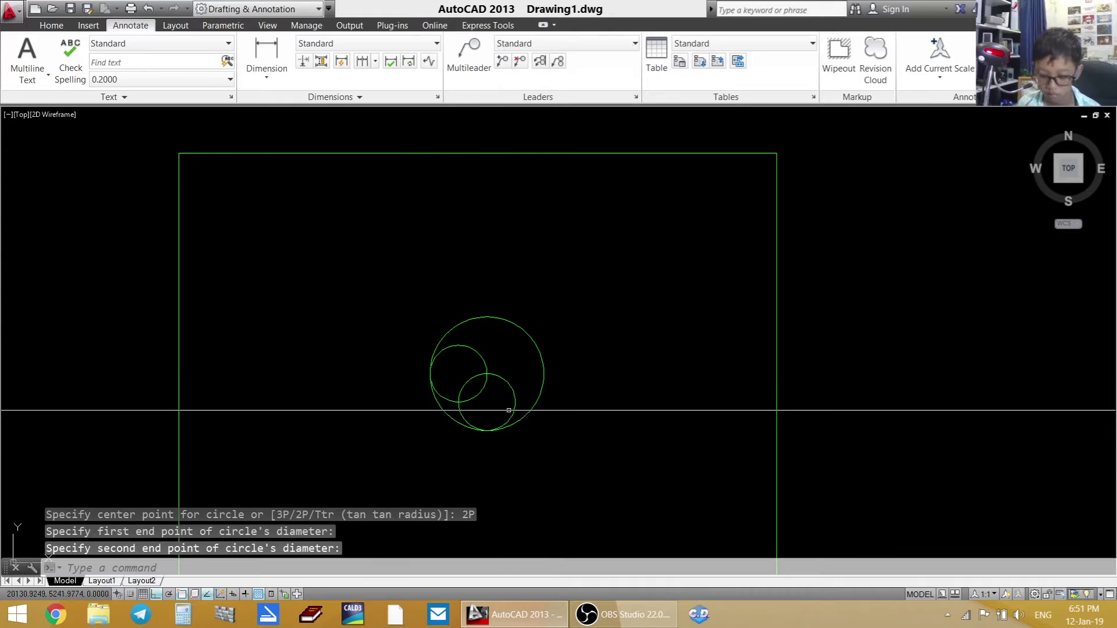
{"action": "key", "text": "Return"}
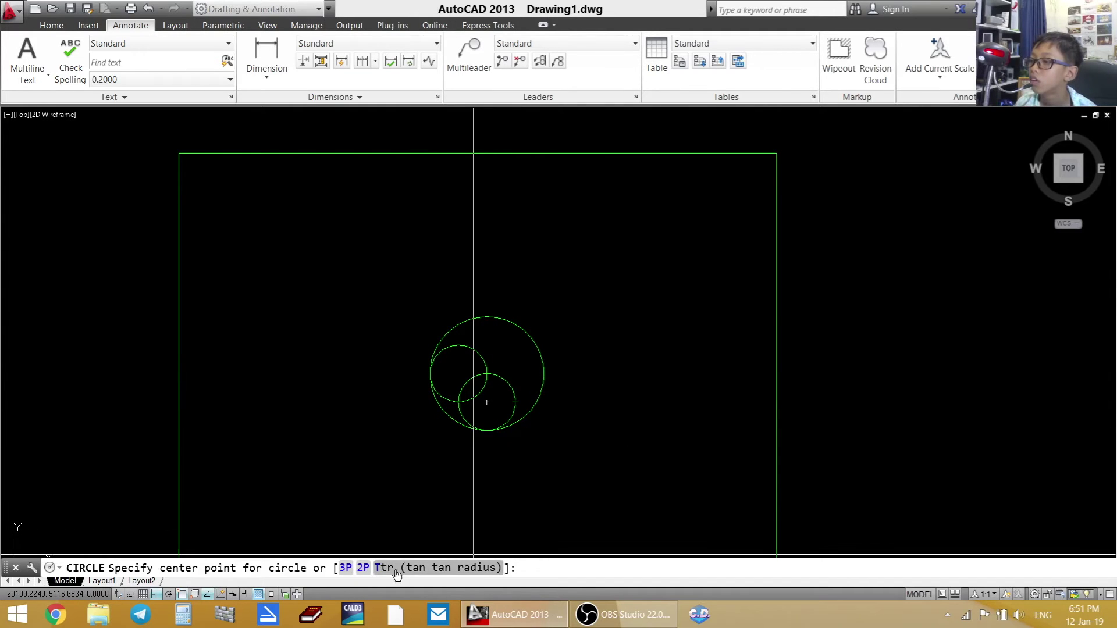
{"action": "type", "text": "2P"}
{"action": "key", "text": "Return"}
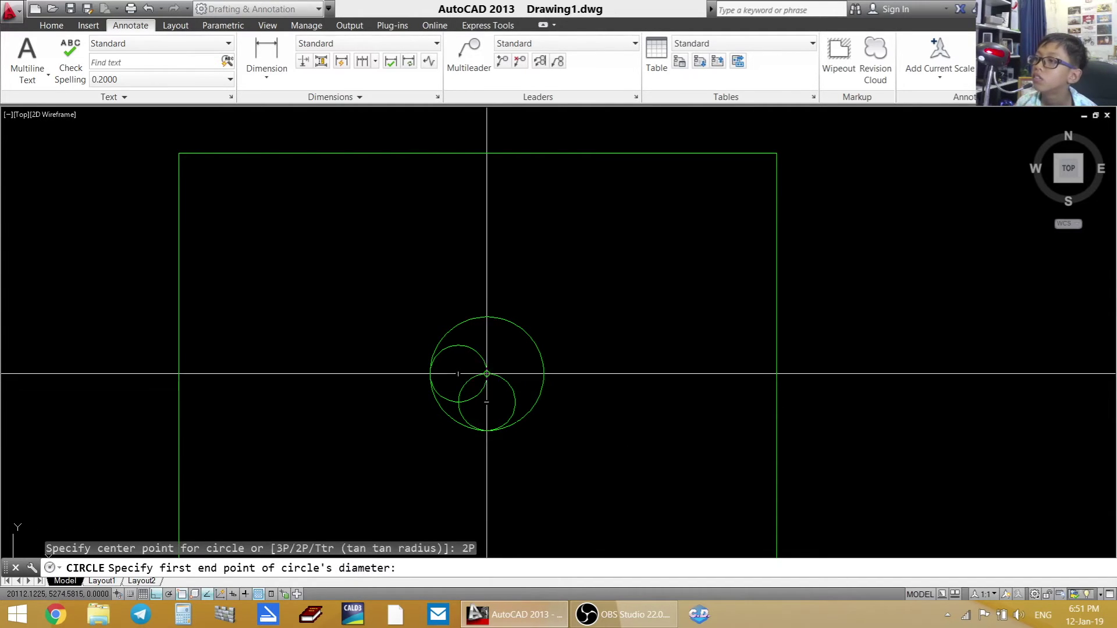
{"action": "left_click", "coordinate": [486, 373]}
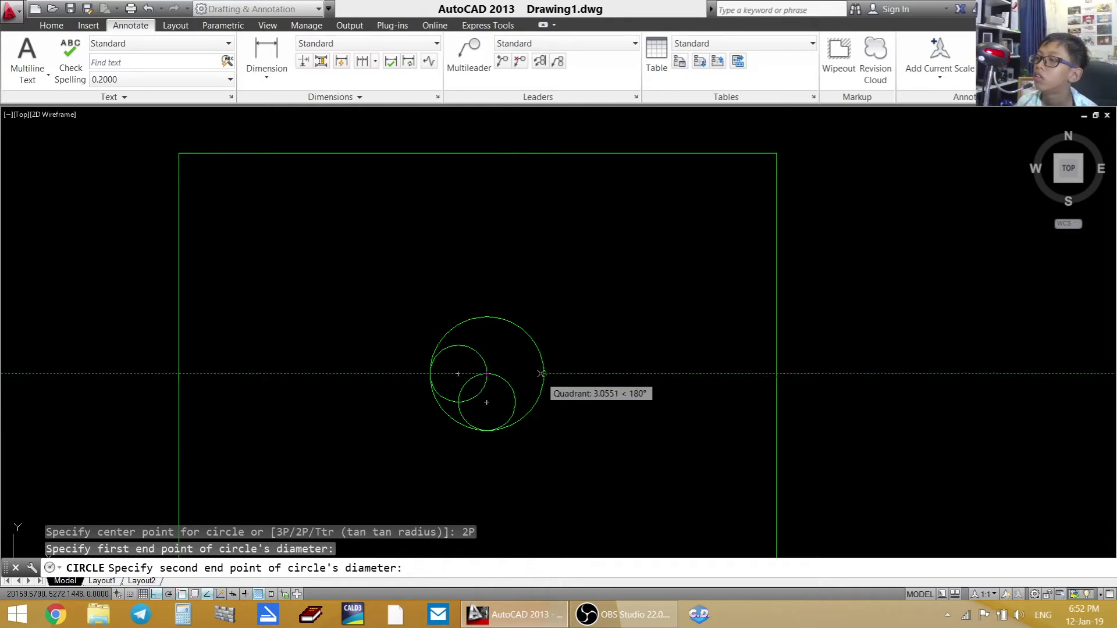
{"action": "left_click", "coordinate": [542, 373]}
- Draw a two-point circle from the large circle's centre to its top quadrant
{"action": "key", "text": "Return"}
{"action": "type", "text": "2P Ttr (tan tan radius"}
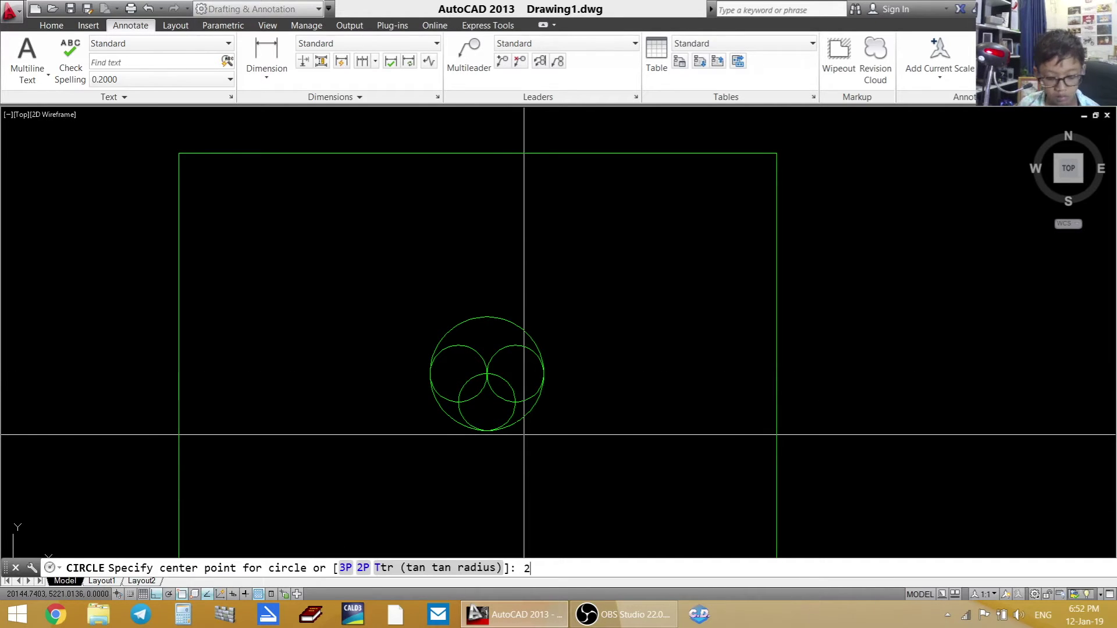
{"action": "type", "text": "p"}
{"action": "key", "text": "Return"}
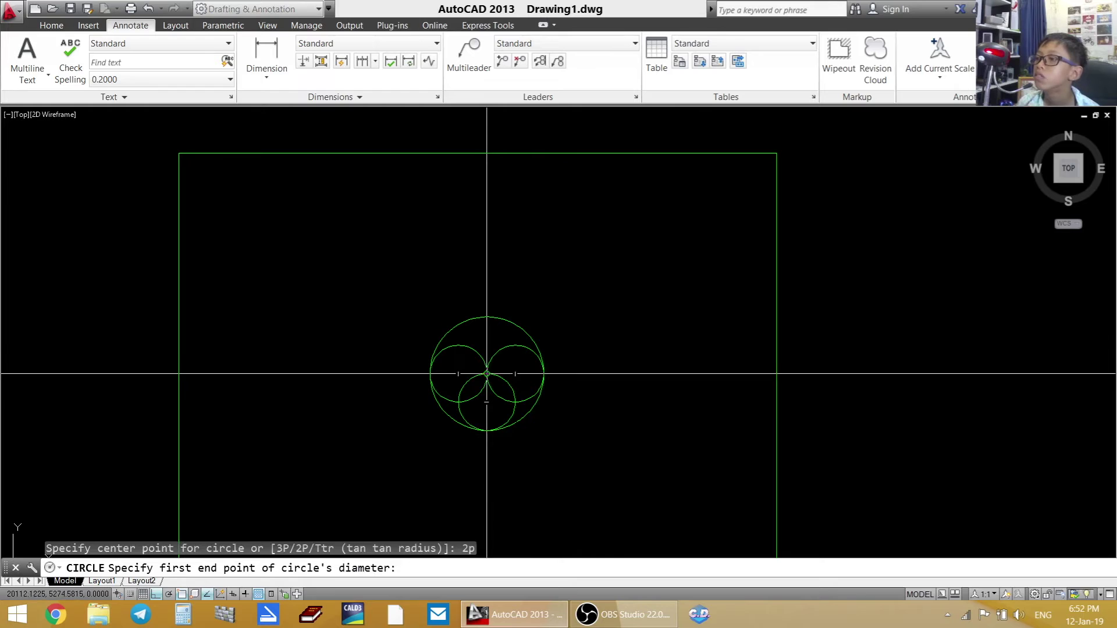
{"action": "left_click", "coordinate": [486, 373]}
{"action": "left_click", "coordinate": [486, 318]}
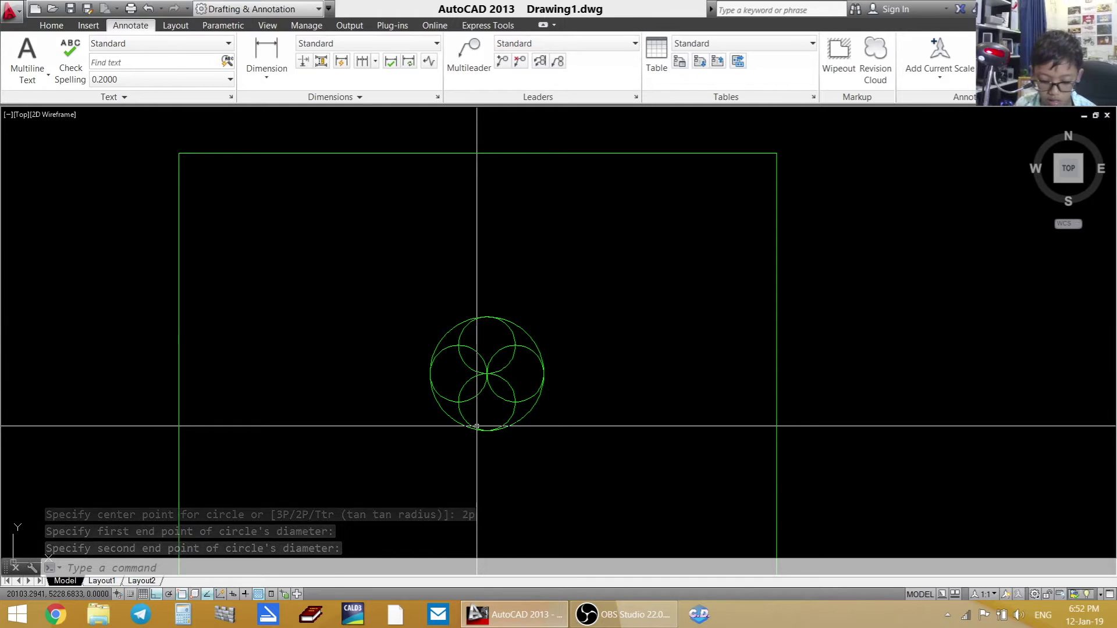
{"action": "key", "text": "Return"}
{"action": "type", "text": "2p"}
{"action": "key", "text": "Return"}
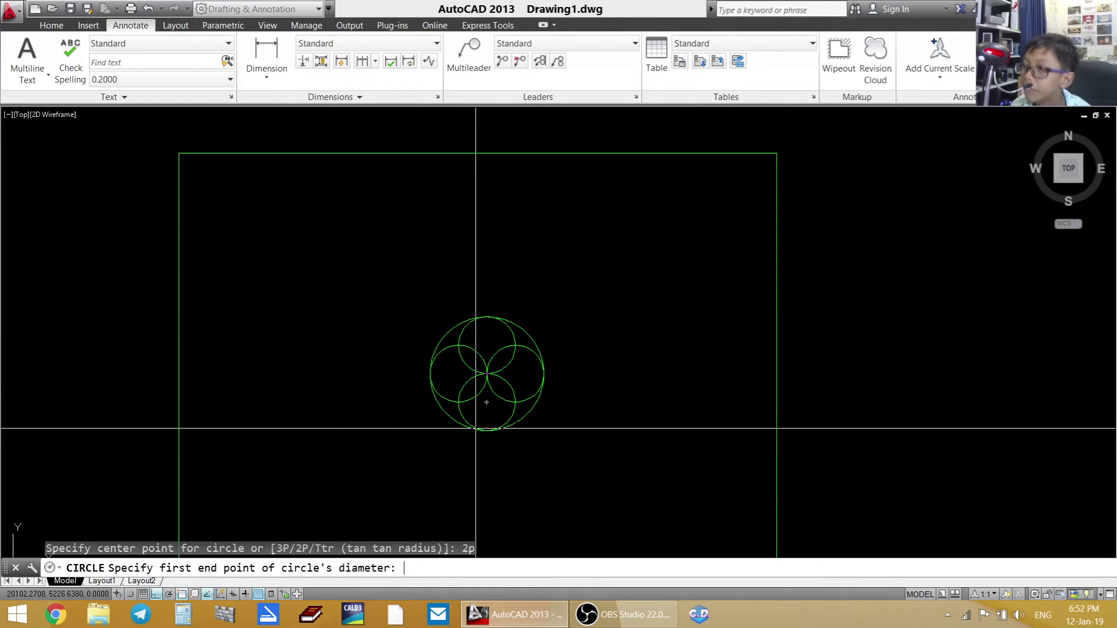
{"action": "scroll", "coordinate": [506, 369], "scroll_direction": "up", "scroll_amount": 4}
{"action": "scroll", "coordinate": [542, 274], "scroll_direction": "down", "scroll_amount": 6}
{"action": "middle_click_drag", "start_coordinate": [543, 274], "coordinate": [495, 487]}
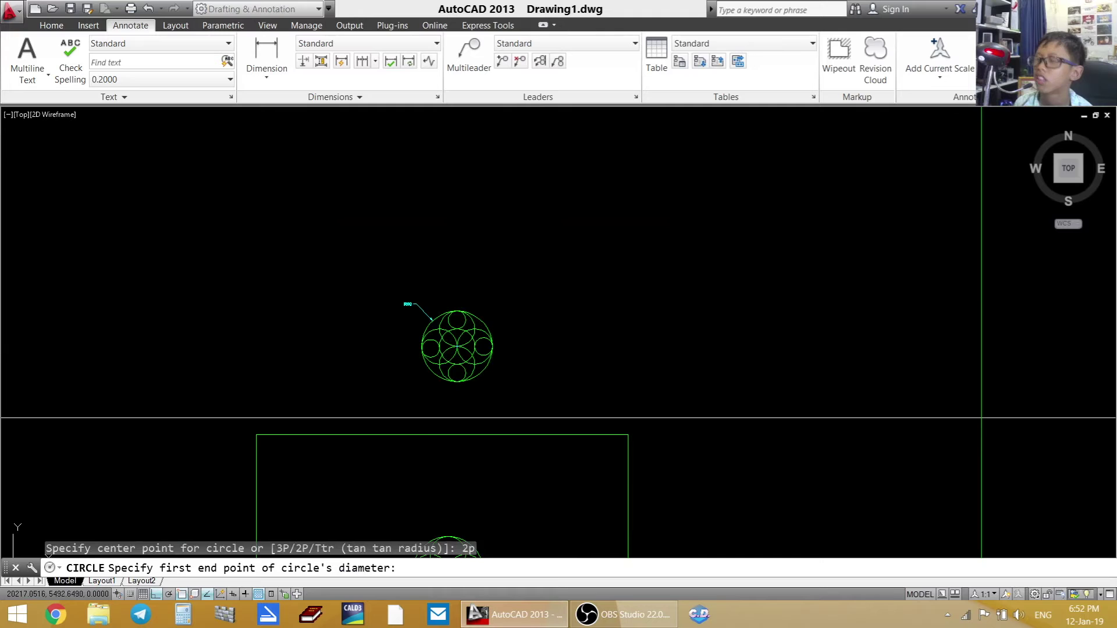
{"action": "scroll", "coordinate": [513, 303], "scroll_direction": "up", "scroll_amount": 6}
{"action": "mouse_move", "coordinate": [371, 483]}
{"action": "middle_mouse_down"}
{"action": "mouse_move", "coordinate": [394, 451]}
{"action": "mouse_move", "coordinate": [408, 380]}
{"action": "middle_mouse_up"}
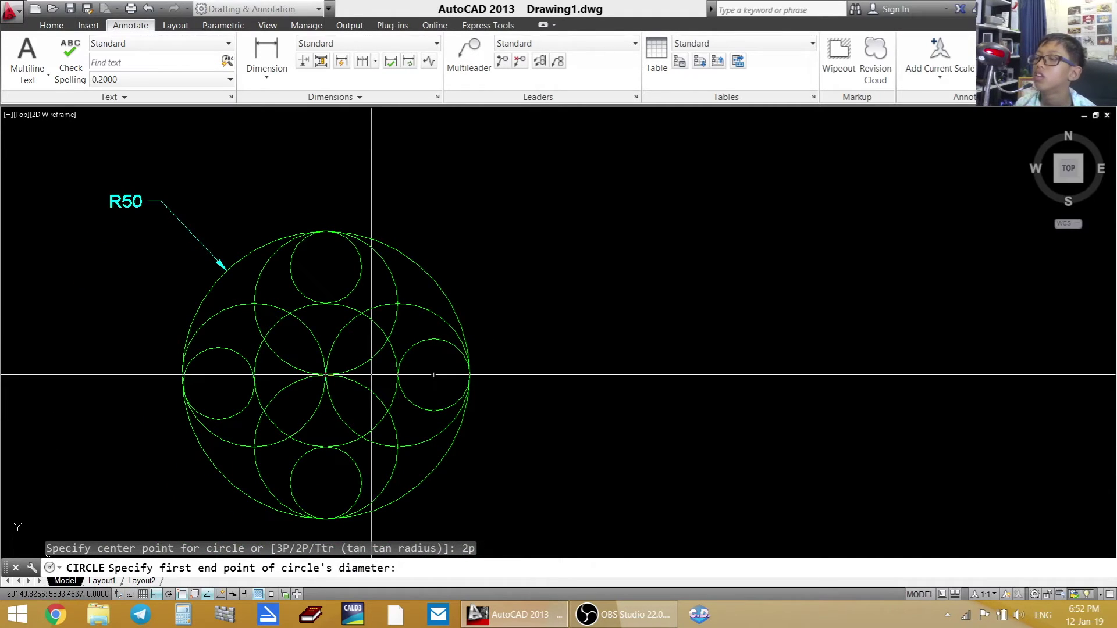
{"action": "scroll", "coordinate": [346, 455], "scroll_direction": "down", "scroll_amount": 4}
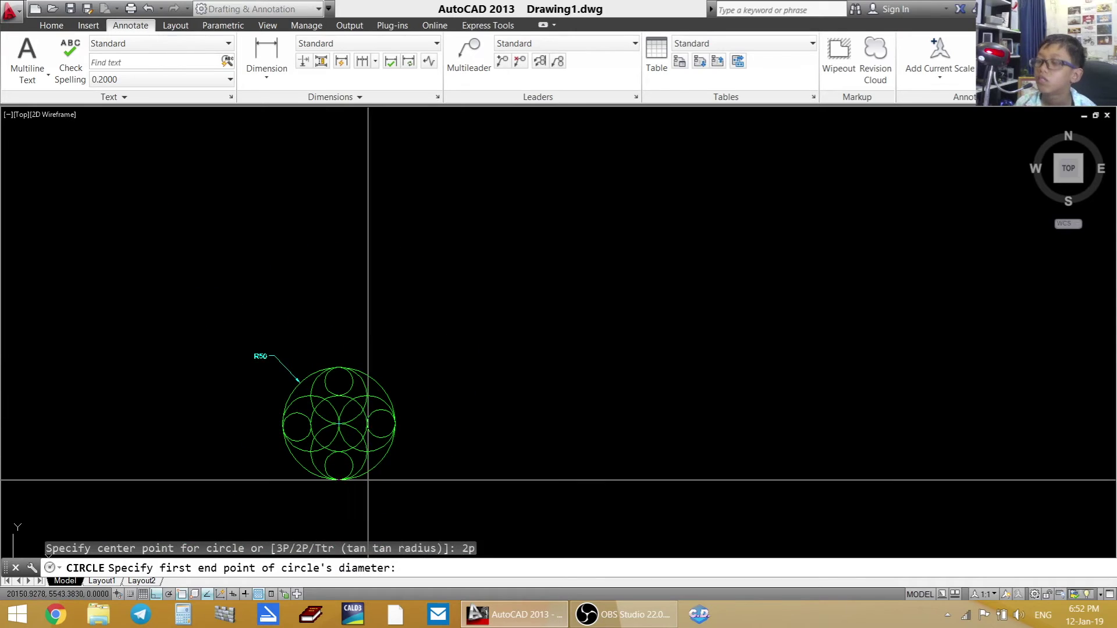
{"action": "key", "text": "Escape"}
- Draw a circle centred on the large circle, with its radius reaching the centre of the right inner circle
{"action": "middle_click_drag", "start_coordinate": [393, 421], "coordinate": [469, 182]}
{"action": "middle_click_drag", "start_coordinate": [521, 451], "coordinate": [534, 307]}
{"action": "type", "text": "c"}
{"action": "key", "text": "Return"}
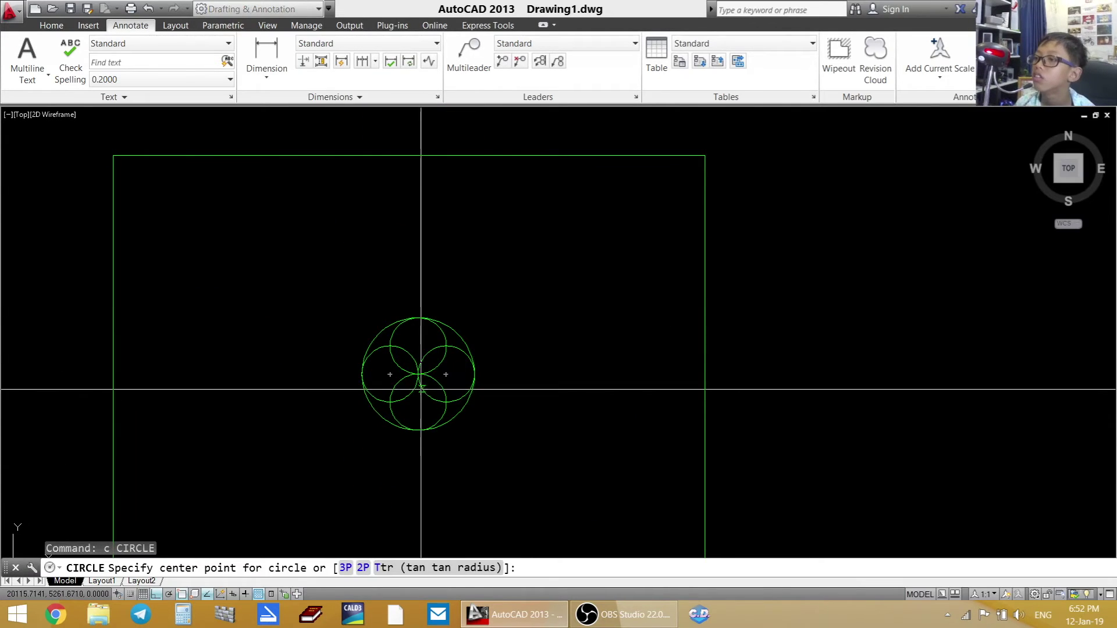
{"action": "left_click", "coordinate": [418, 374]}
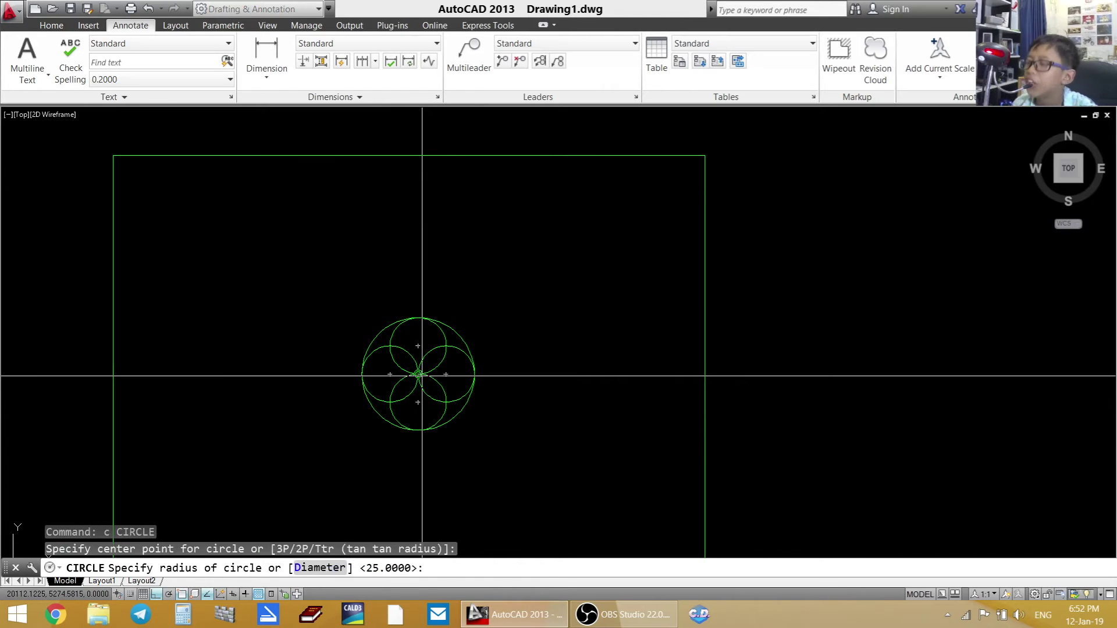
{"action": "scroll", "coordinate": [421, 376], "scroll_direction": "up", "scroll_amount": 6}
{"action": "scroll", "coordinate": [410, 379], "scroll_direction": "down", "scroll_amount": 4}
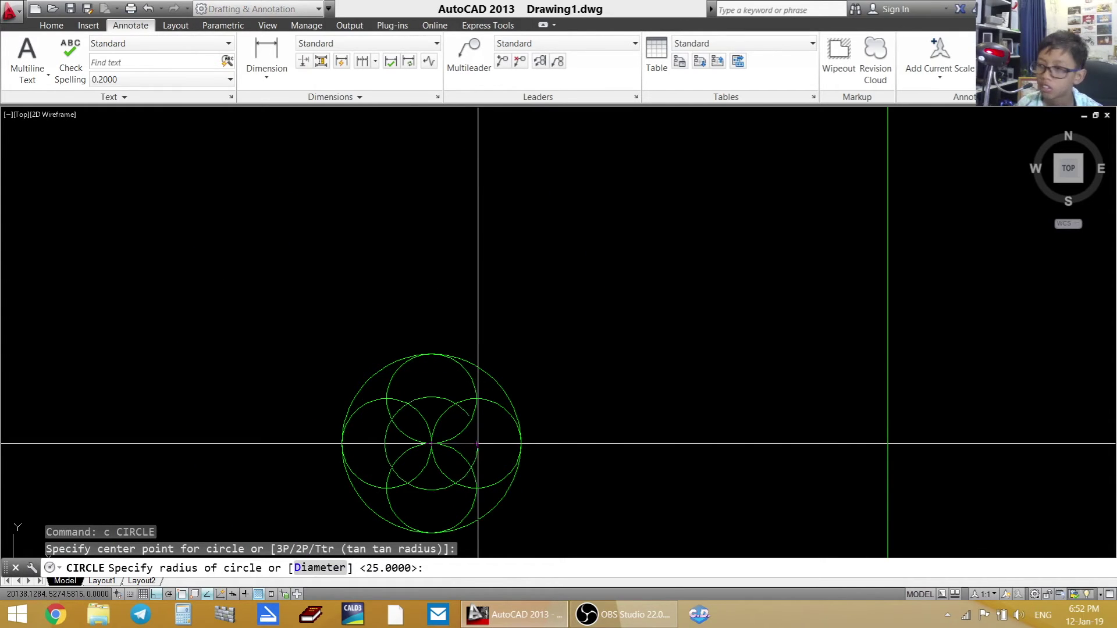
{"action": "scroll", "coordinate": [468, 449], "scroll_direction": "up", "scroll_amount": 3}
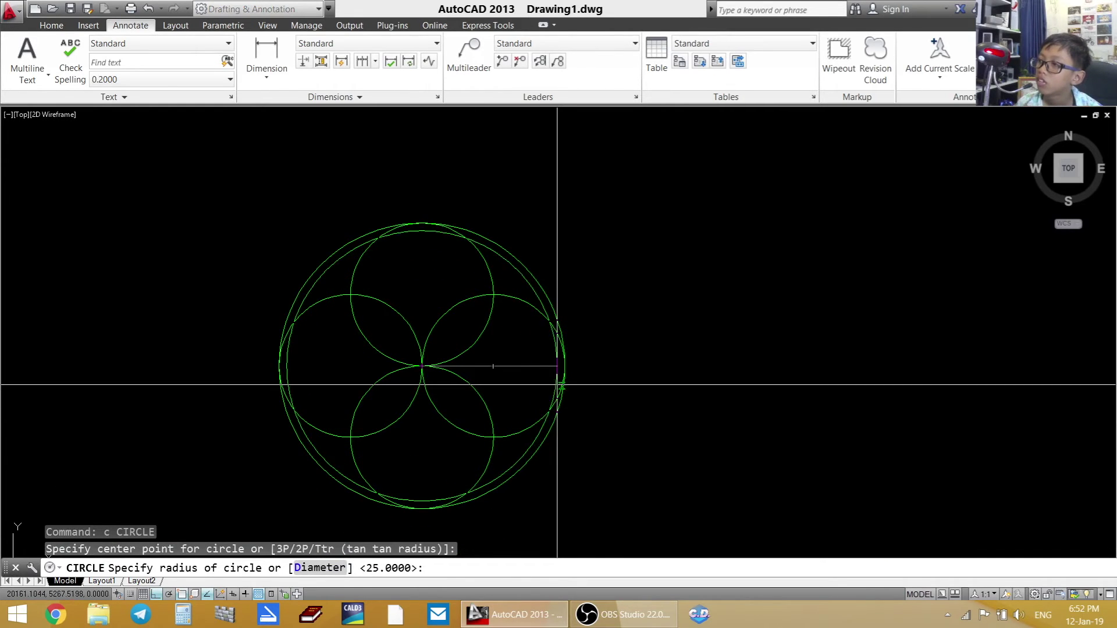
{"action": "left_click", "coordinate": [493, 366]}
- Compare the framed figure with the nested-circle reference figure above it
{"action": "mouse_move", "coordinate": [529, 291]}
{"action": "middle_mouse_down"}
{"action": "mouse_move", "coordinate": [483, 493]}
{"action": "mouse_move", "coordinate": [450, 582]}
{"action": "middle_mouse_up"}
{"action": "scroll", "coordinate": [531, 386], "scroll_direction": "down", "scroll_amount": 3}
{"action": "scroll", "coordinate": [521, 256], "scroll_direction": "up", "scroll_amount": 1}
{"action": "scroll", "coordinate": [522, 256], "scroll_direction": "up", "scroll_amount": 2}
{"action": "middle_click_drag", "start_coordinate": [514, 168], "coordinate": [488, 316]}
{"action": "scroll", "coordinate": [497, 303], "scroll_direction": "down", "scroll_amount": 4}
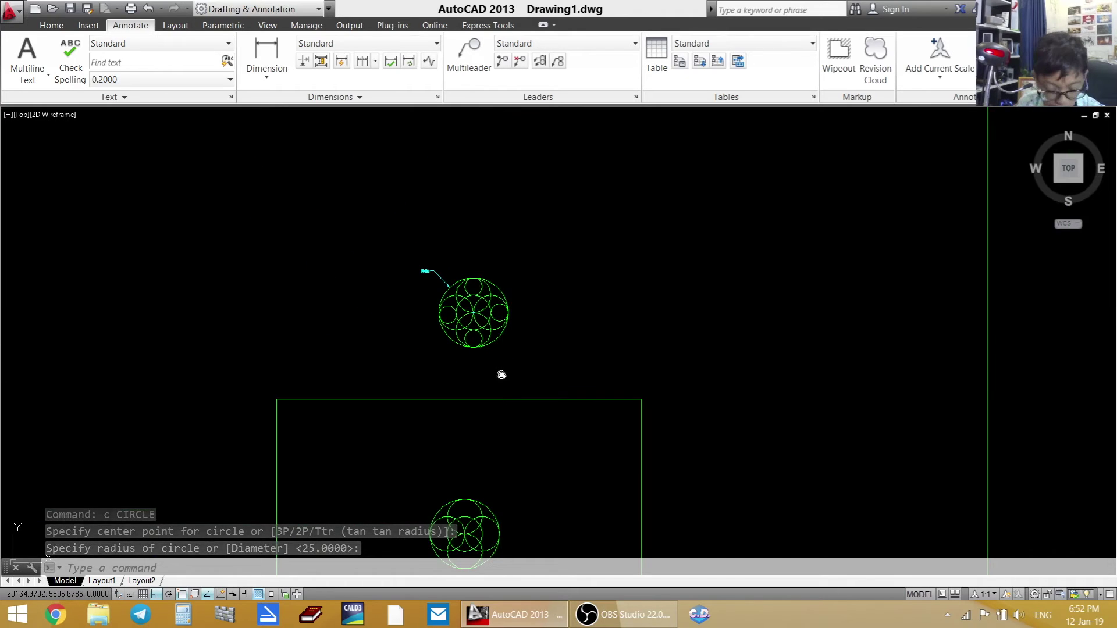
{"action": "middle_click_drag", "start_coordinate": [498, 374], "coordinate": [501, 333]}
- Draw a small two-point circle between the right quadrants of the large outer circle and the central circle
{"action": "type", "text": "c"}
{"action": "key", "text": "Return"}
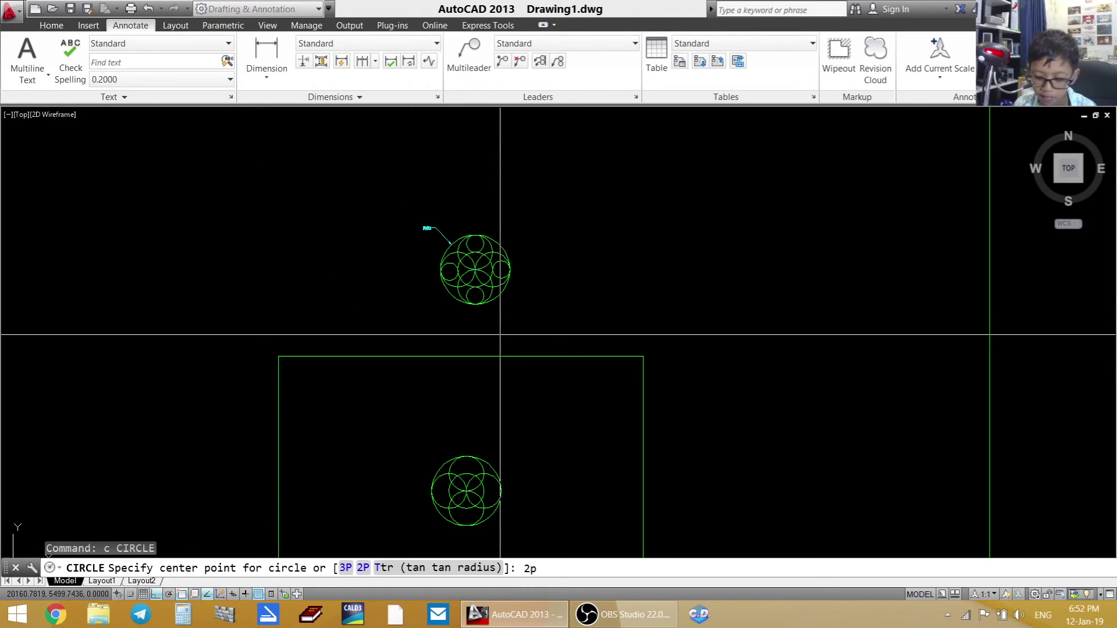
{"action": "type", "text": "2p"}
{"action": "key", "text": "Return"}
{"action": "scroll", "coordinate": [494, 353], "scroll_direction": "down", "scroll_amount": 6}
{"action": "middle_click_drag", "start_coordinate": [500, 383], "coordinate": [499, 349]}
{"action": "scroll", "coordinate": [494, 349], "scroll_direction": "up", "scroll_amount": 10}
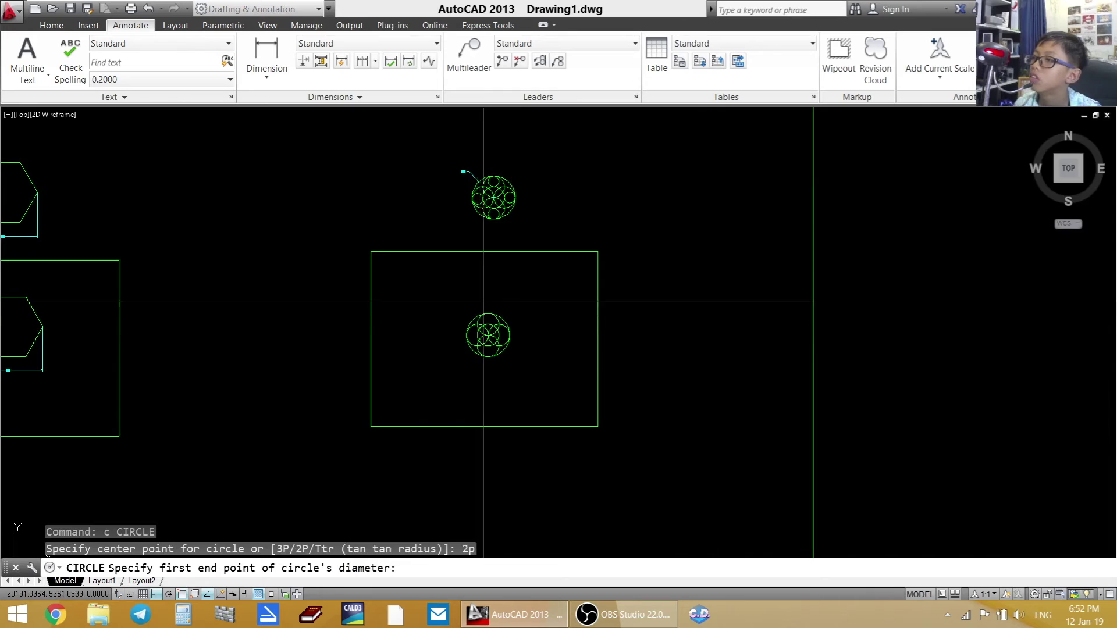
{"action": "middle_click_drag", "start_coordinate": [539, 299], "coordinate": [504, 478]}
{"action": "scroll", "coordinate": [536, 440], "scroll_direction": "down", "scroll_amount": 1}
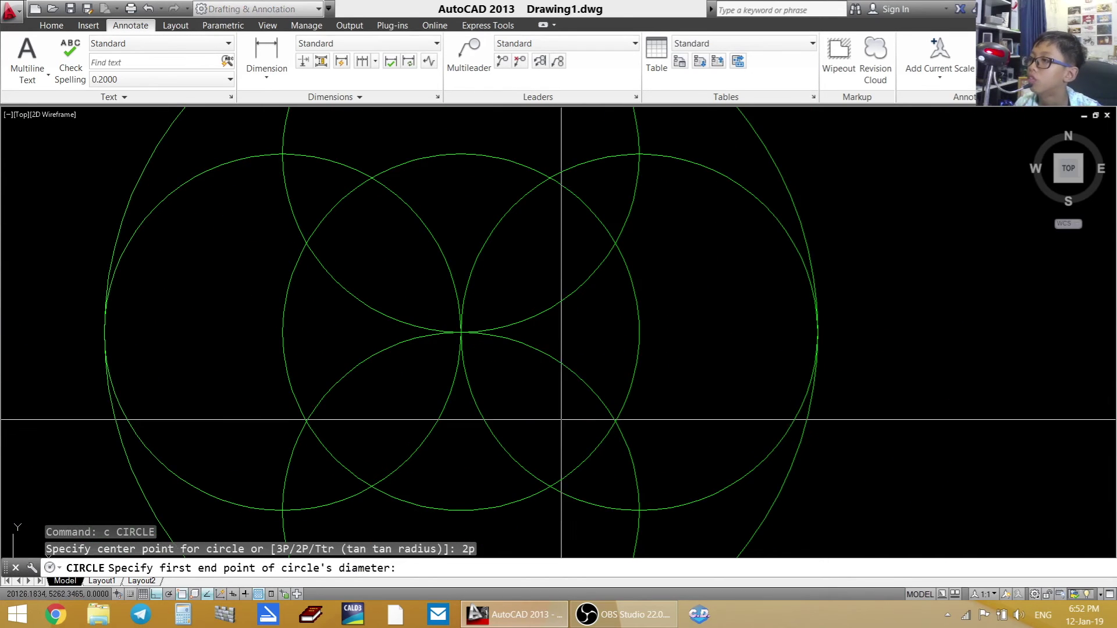
{"action": "left_click", "coordinate": [816, 332]}
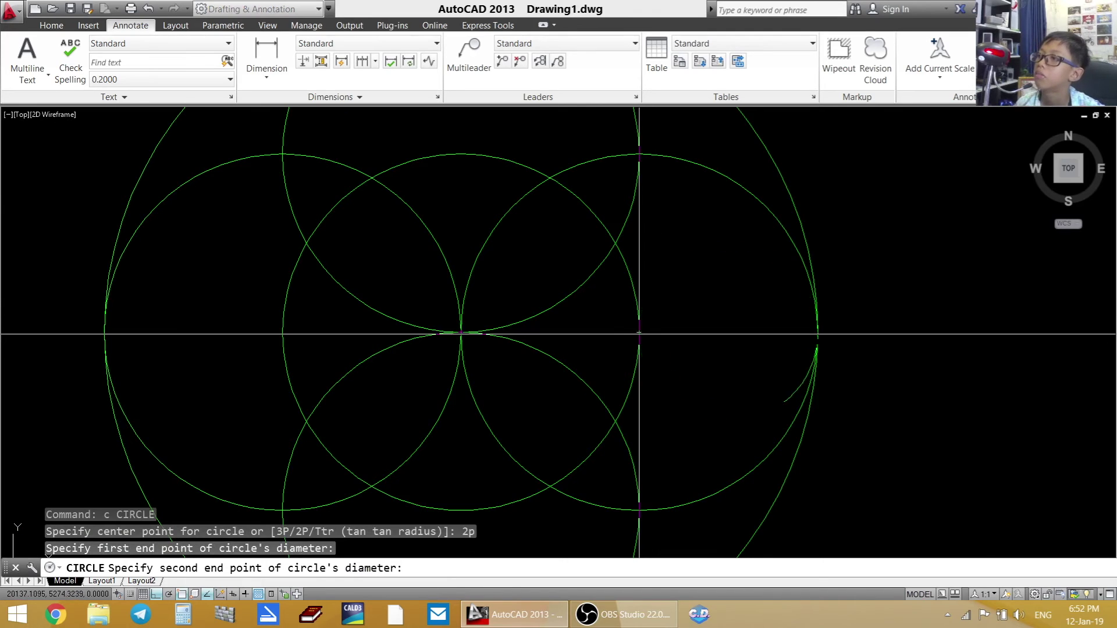
{"action": "left_click", "coordinate": [640, 332]}
- Draw a small two-point circle between the bottom quadrants of the central circle and the large outer circle
{"action": "scroll", "coordinate": [664, 419], "scroll_direction": "down", "scroll_amount": 2}
{"action": "middle_click_drag", "start_coordinate": [665, 419], "coordinate": [645, 349]}
{"action": "key", "text": "Return"}
{"action": "type", "text": "2p"}
{"action": "key", "text": "Return"}
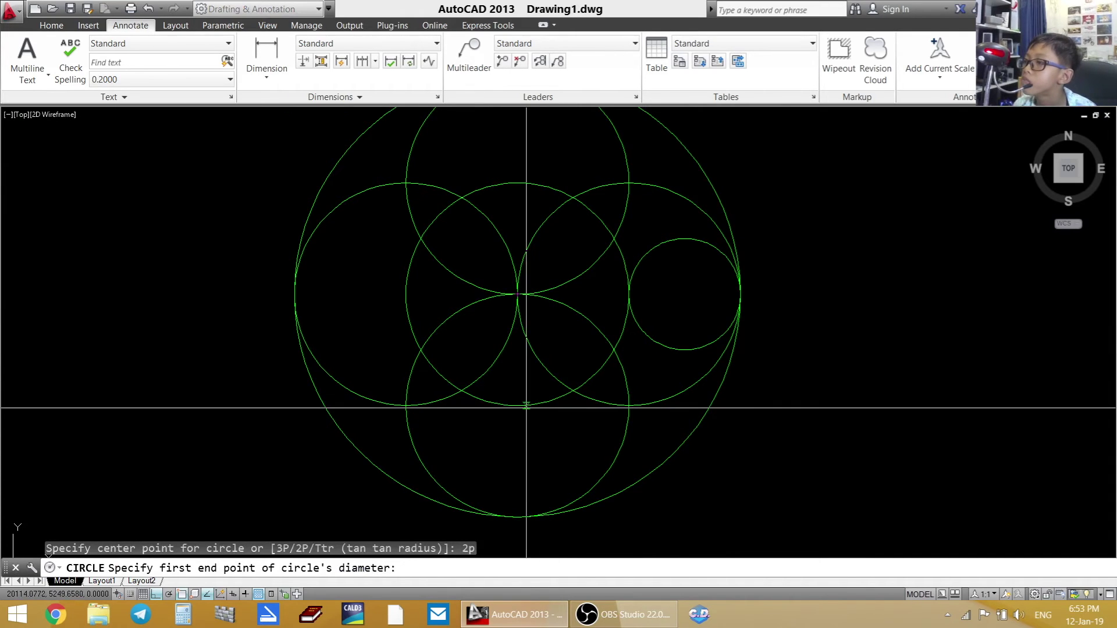
{"action": "left_click", "coordinate": [517, 406]}
{"action": "left_click", "coordinate": [517, 517]}
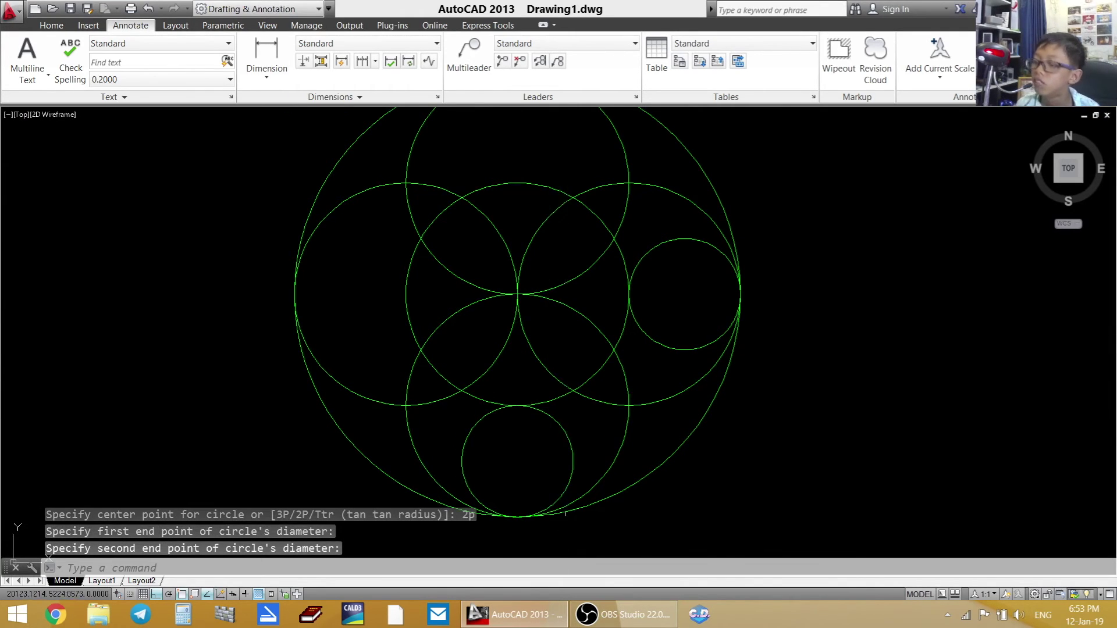
- Draw a small two-point circle between the left quadrants of the central circle and the large outer circle
{"action": "key", "text": "space"}
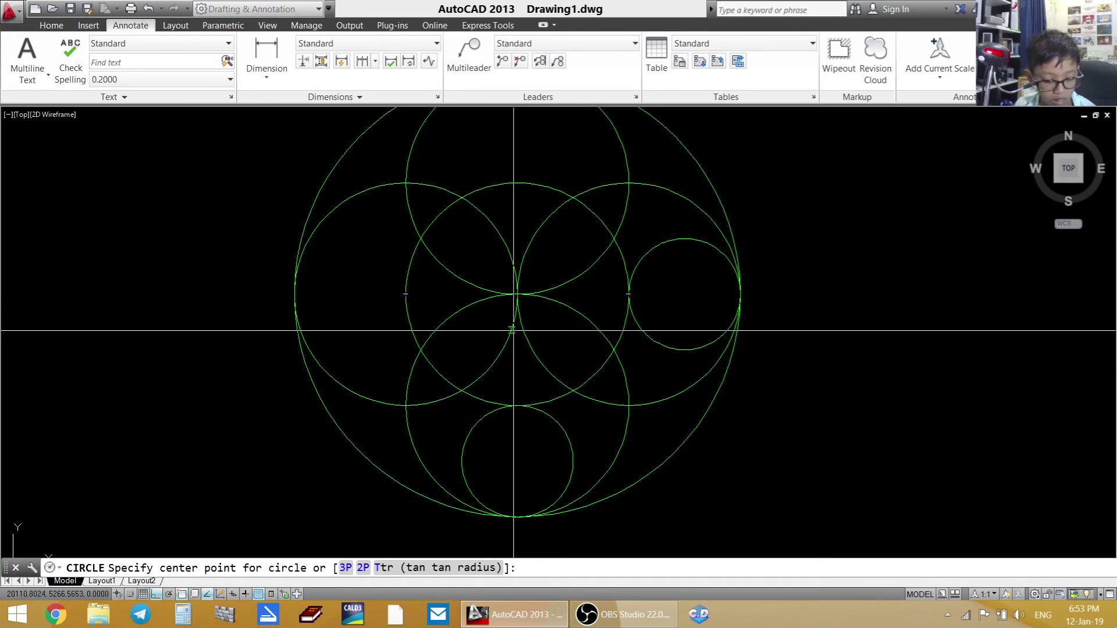
{"action": "type", "text": "2p"}
{"action": "key", "text": "Return"}
{"action": "left_click", "coordinate": [406, 294]}
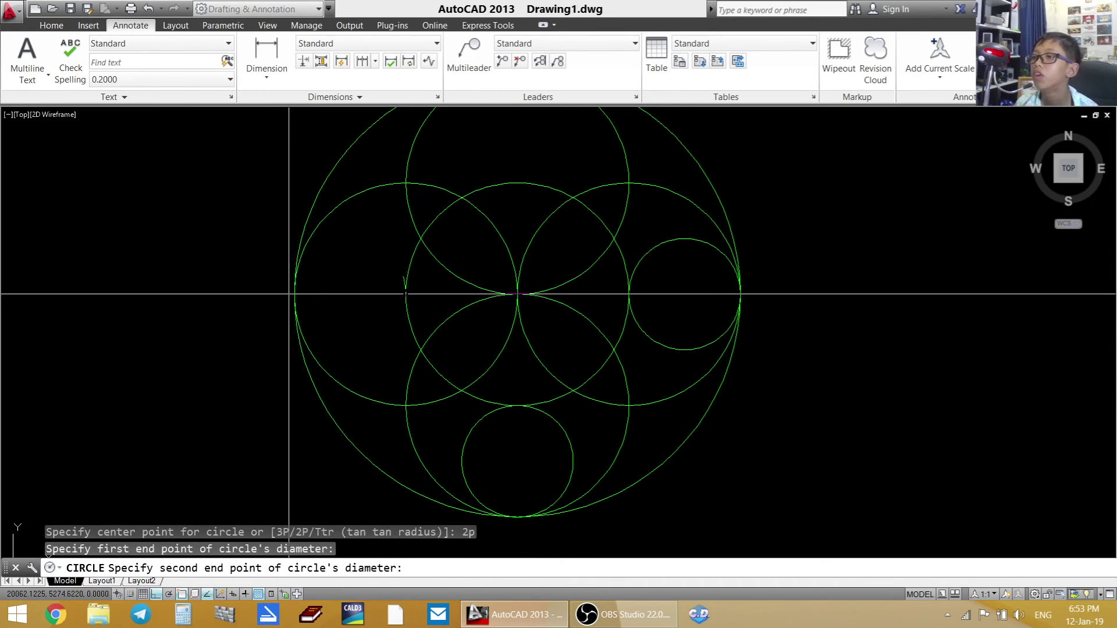
{"action": "left_click", "coordinate": [295, 293]}
- Draw a small two-point circle between the top quadrants of the central circle and the large outer circle
{"action": "key", "text": "space"}
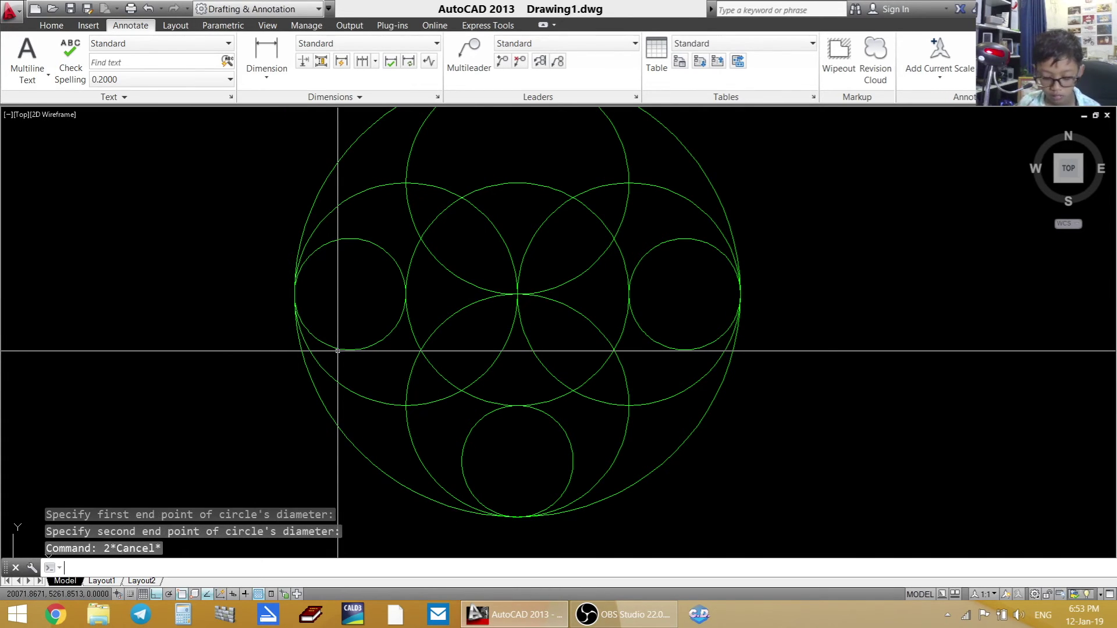
{"action": "type", "text": "2p"}
{"action": "key", "text": "Return"}
{"action": "middle_click_drag", "start_coordinate": [391, 324], "coordinate": [359, 467]}
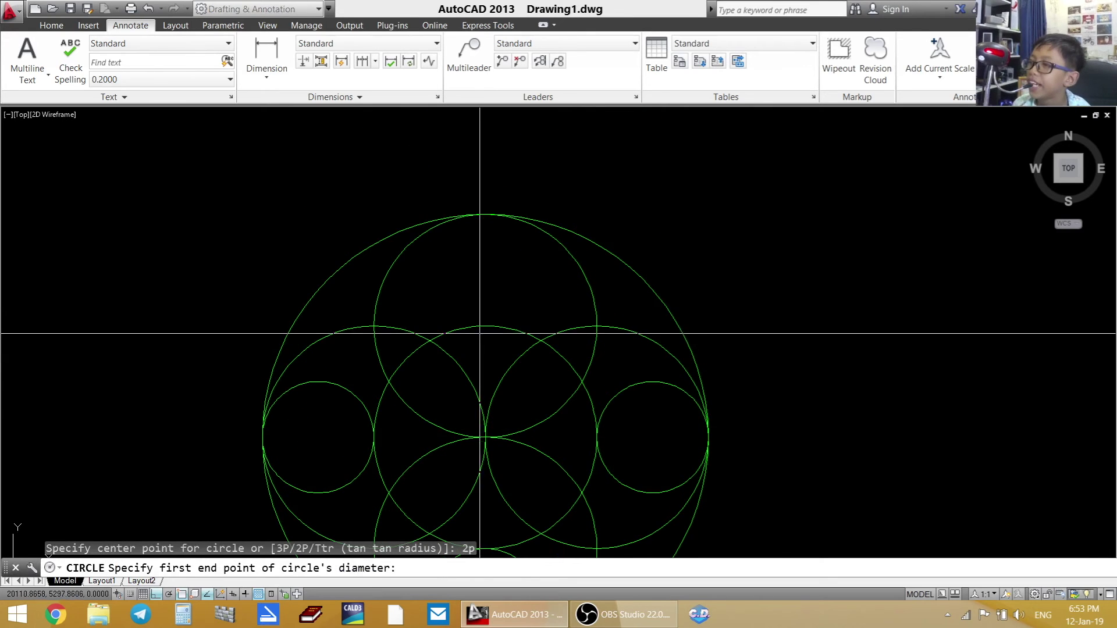
{"action": "left_click", "coordinate": [484, 325]}
{"action": "scroll", "coordinate": [553, 296], "scroll_direction": "down", "scroll_amount": 8}
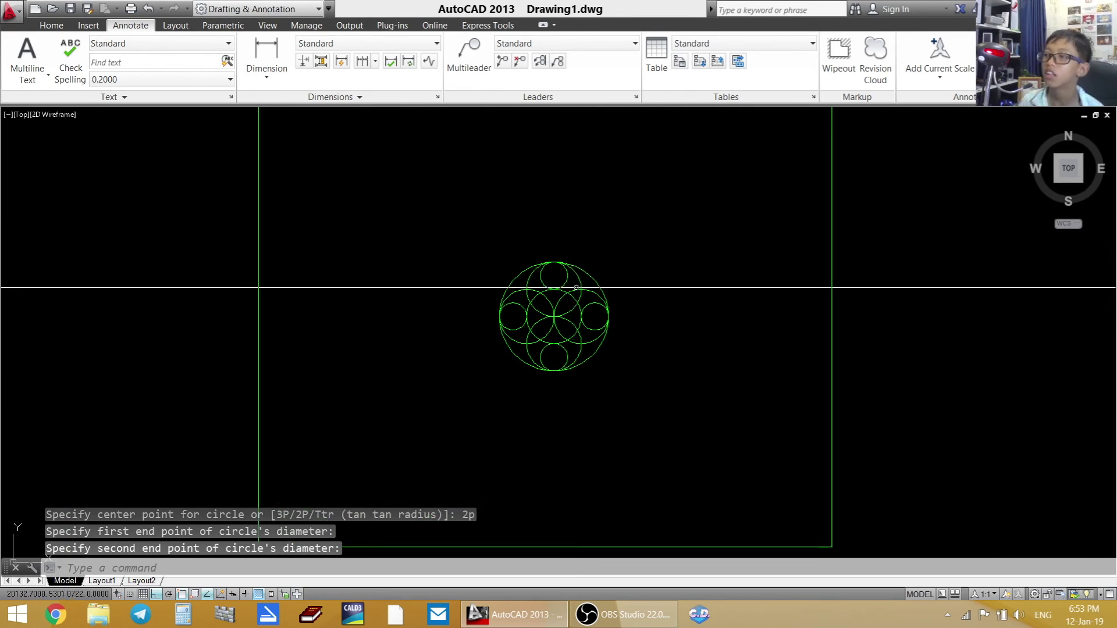
- Copy the R50 radius dimension from the reference nested-circle figure to the framed figure, using the figures' centres as base and destination points
{"action": "scroll", "coordinate": [567, 125], "scroll_direction": "up", "scroll_amount": 6}
{"action": "left_click", "coordinate": [527, 141]}
{"action": "left_click", "coordinate": [501, 149]}
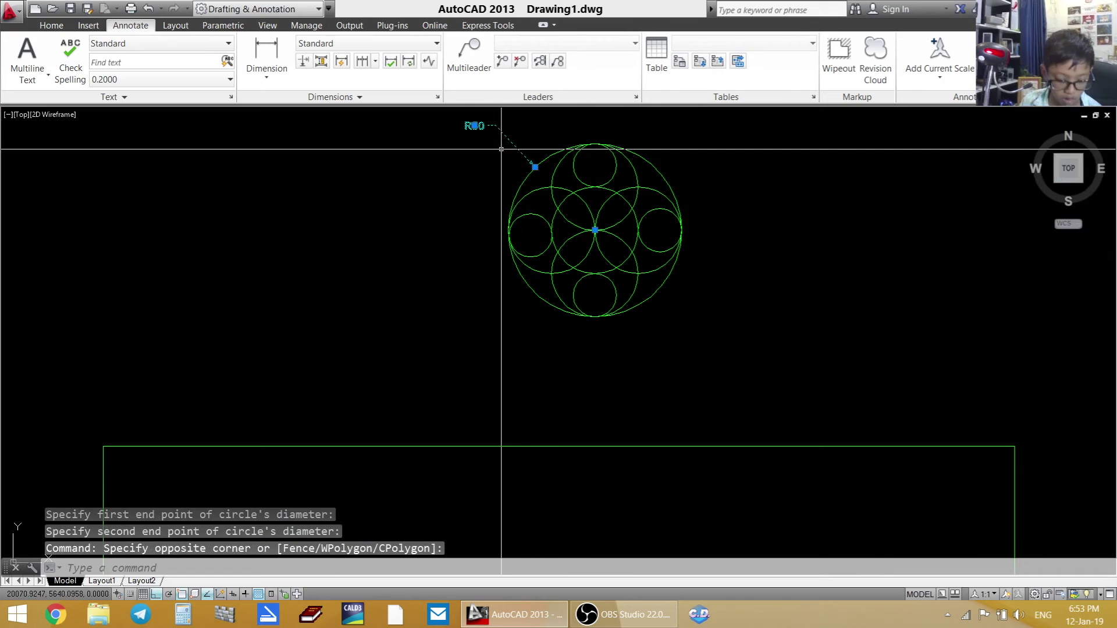
{"action": "type", "text": "co"}
{"action": "key", "text": "Return"}
{"action": "scroll", "coordinate": [595, 221], "scroll_direction": "up", "scroll_amount": 6}
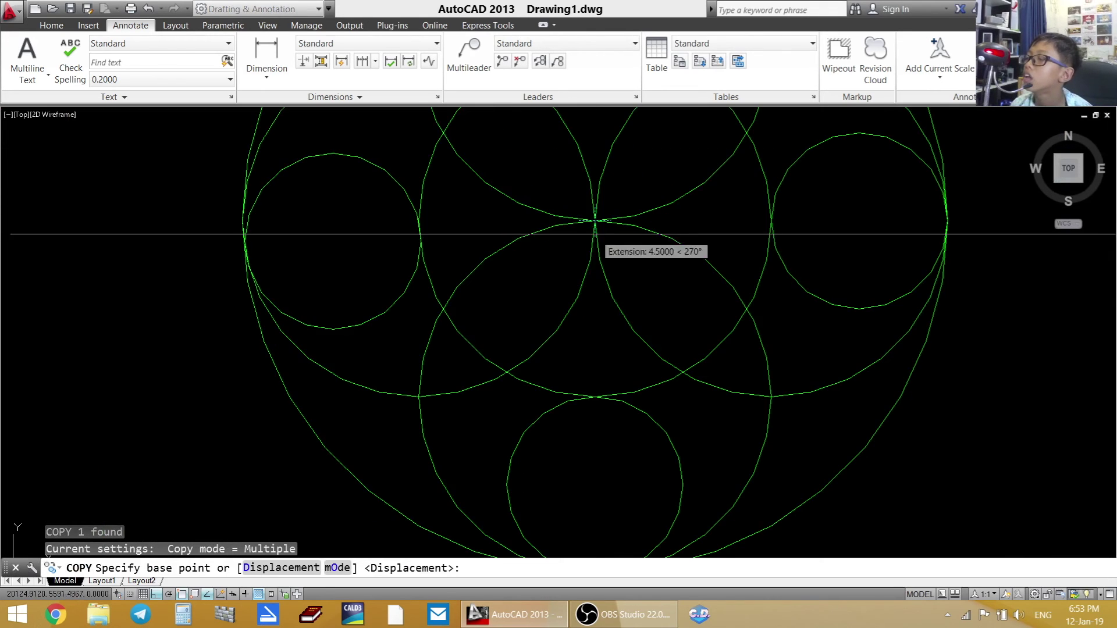
{"action": "left_click", "coordinate": [595, 221]}
{"action": "scroll", "coordinate": [619, 174], "scroll_direction": "down", "scroll_amount": 6}
{"action": "scroll", "coordinate": [603, 274], "scroll_direction": "up", "scroll_amount": 5}
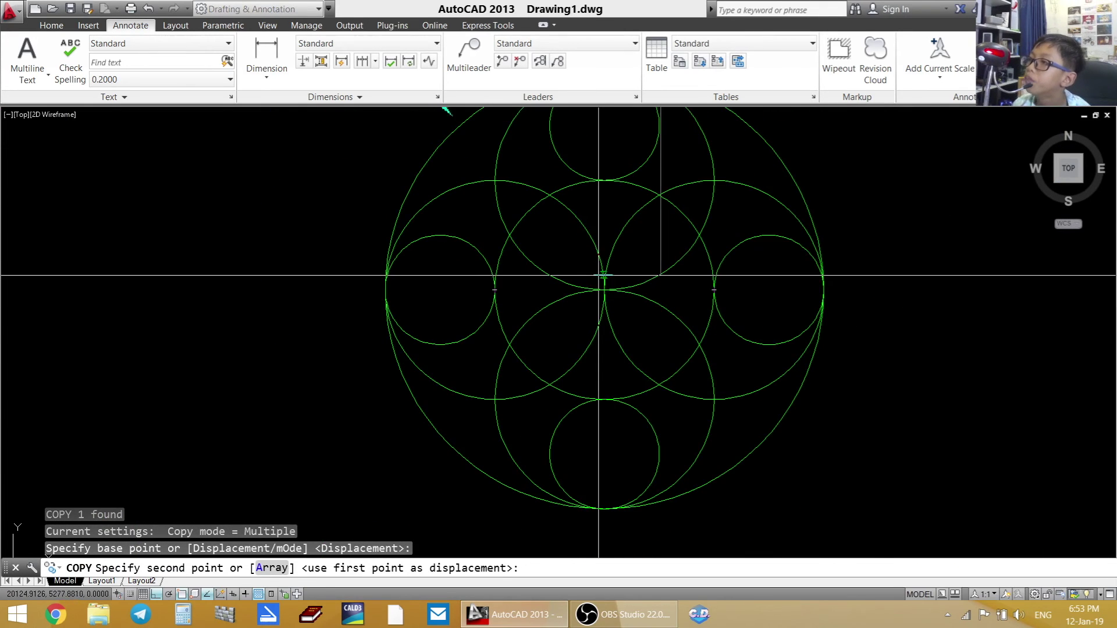
{"action": "left_click", "coordinate": [604, 291]}
{"action": "key", "text": "Escape"}
- Compare the four framed figures and their dimensions with the reference figures above them
{"action": "scroll", "coordinate": [606, 339], "scroll_direction": "down", "scroll_amount": 6}
{"action": "middle_click_drag", "start_coordinate": [549, 233], "coordinate": [525, 342]}
{"action": "scroll", "coordinate": [521, 335], "scroll_direction": "up", "scroll_amount": 5}
{"action": "scroll", "coordinate": [520, 334], "scroll_direction": "up", "scroll_amount": 5}
{"action": "scroll", "coordinate": [520, 334], "scroll_direction": "down", "scroll_amount": 10}
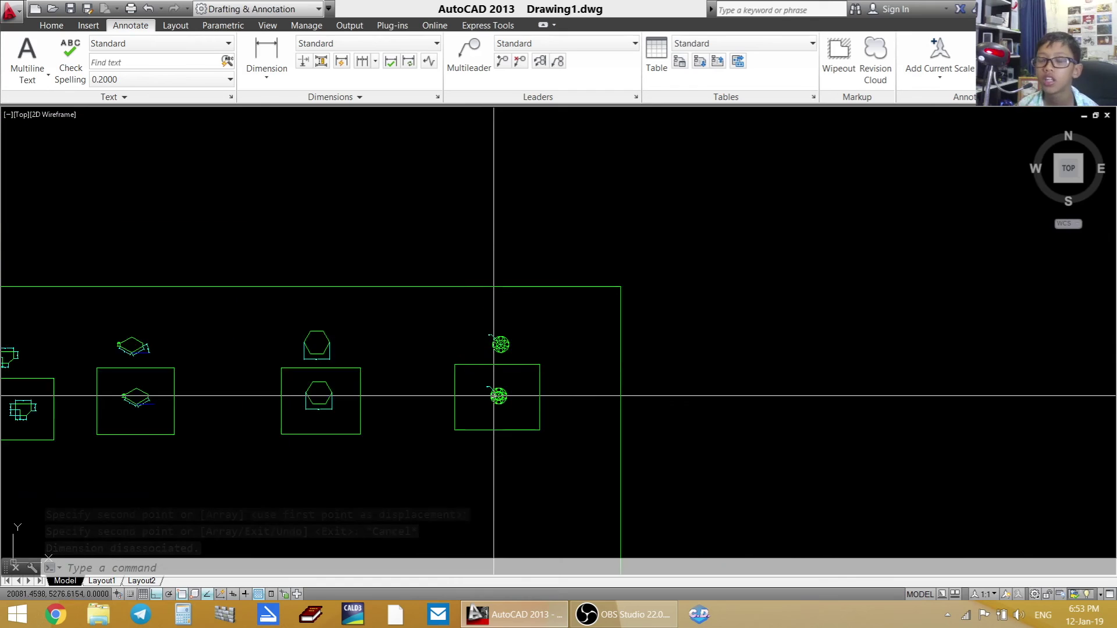
{"action": "scroll", "coordinate": [458, 368], "scroll_direction": "down", "scroll_amount": 2}
{"action": "middle_click_drag", "start_coordinate": [458, 368], "coordinate": [484, 367]}
{"action": "scroll", "coordinate": [546, 373], "scroll_direction": "up", "scroll_amount": 12}
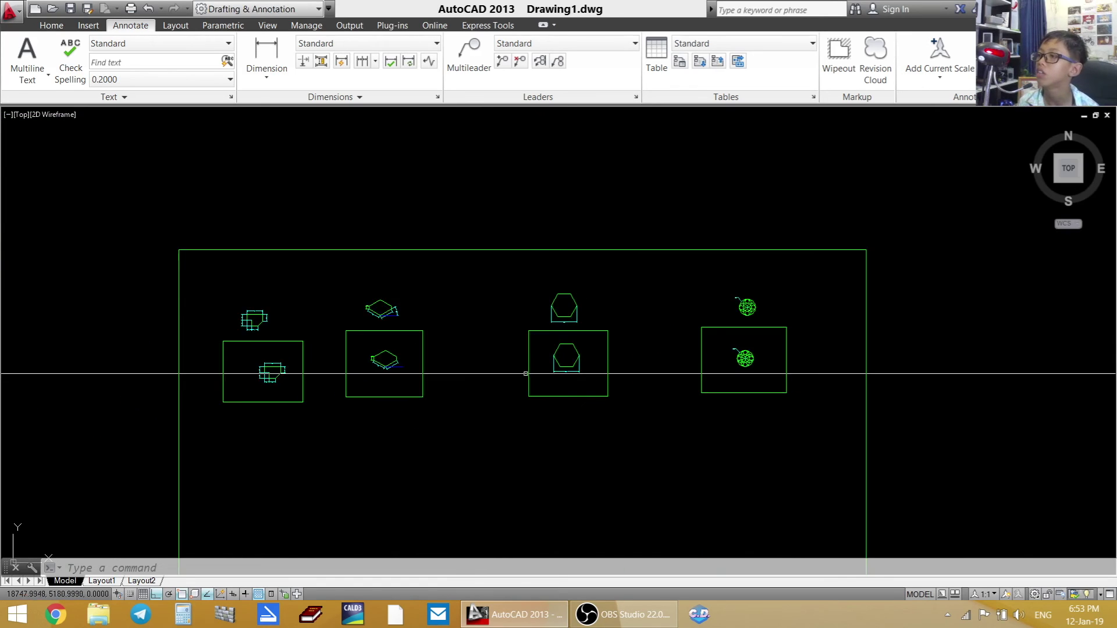
{"action": "scroll", "coordinate": [290, 351], "scroll_direction": "down", "scroll_amount": 4}
{"action": "mouse_move", "coordinate": [290, 351]}
{"action": "middle_mouse_down"}
{"action": "mouse_move", "coordinate": [352, 474]}
{"action": "mouse_move", "coordinate": [354, 416]}
{"action": "middle_mouse_up"}
{"action": "scroll", "coordinate": [354, 416], "scroll_direction": "down", "scroll_amount": 2}
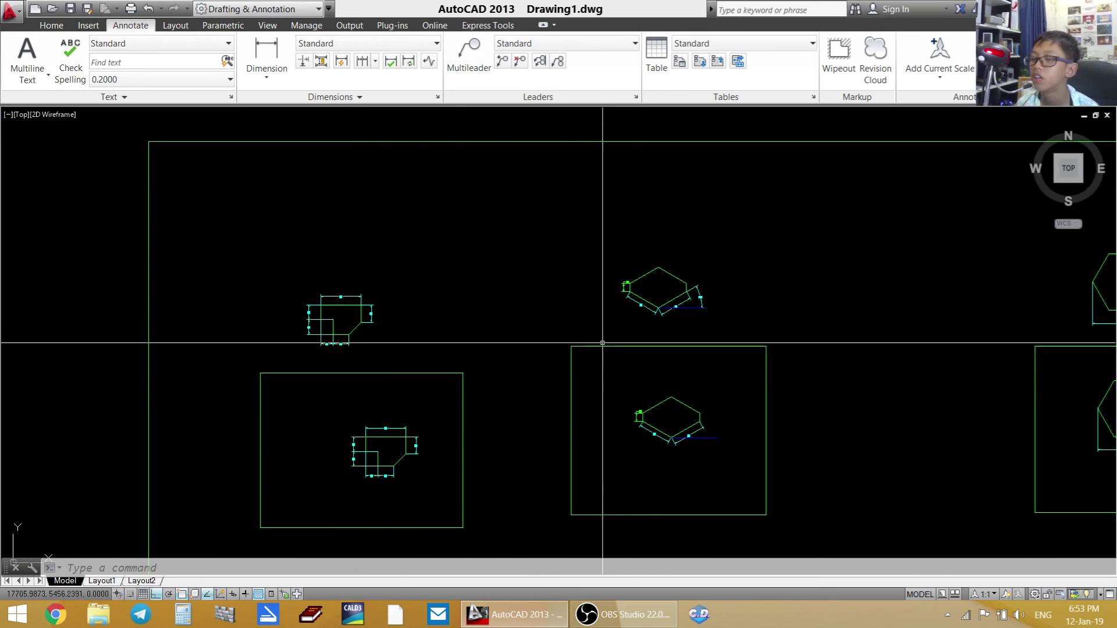
{"action": "scroll", "coordinate": [637, 327], "scroll_direction": "up", "scroll_amount": 4}
{"action": "scroll", "coordinate": [679, 315], "scroll_direction": "up", "scroll_amount": 4}
{"action": "middle_click_drag", "start_coordinate": [708, 262], "coordinate": [595, 437]}
{"action": "scroll", "coordinate": [595, 453], "scroll_direction": "down", "scroll_amount": 7}
{"action": "mouse_move", "coordinate": [707, 502]}
{"action": "middle_mouse_down"}
{"action": "mouse_move", "coordinate": [695, 340]}
{"action": "mouse_move", "coordinate": [417, 349]}
{"action": "middle_mouse_up"}
{"action": "mouse_move", "coordinate": [613, 364]}
{"action": "middle_mouse_down"}
{"action": "mouse_move", "coordinate": [339, 345]}
{"action": "mouse_move", "coordinate": [351, 351]}
{"action": "middle_mouse_up"}
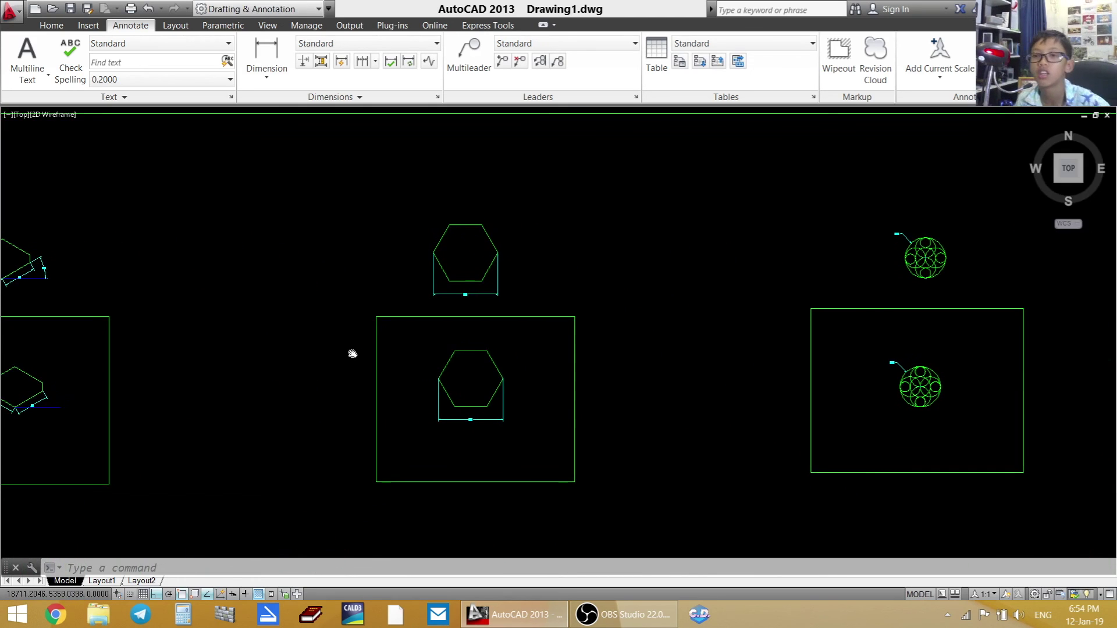
{"action": "scroll", "coordinate": [433, 338], "scroll_direction": "down", "scroll_amount": 5}
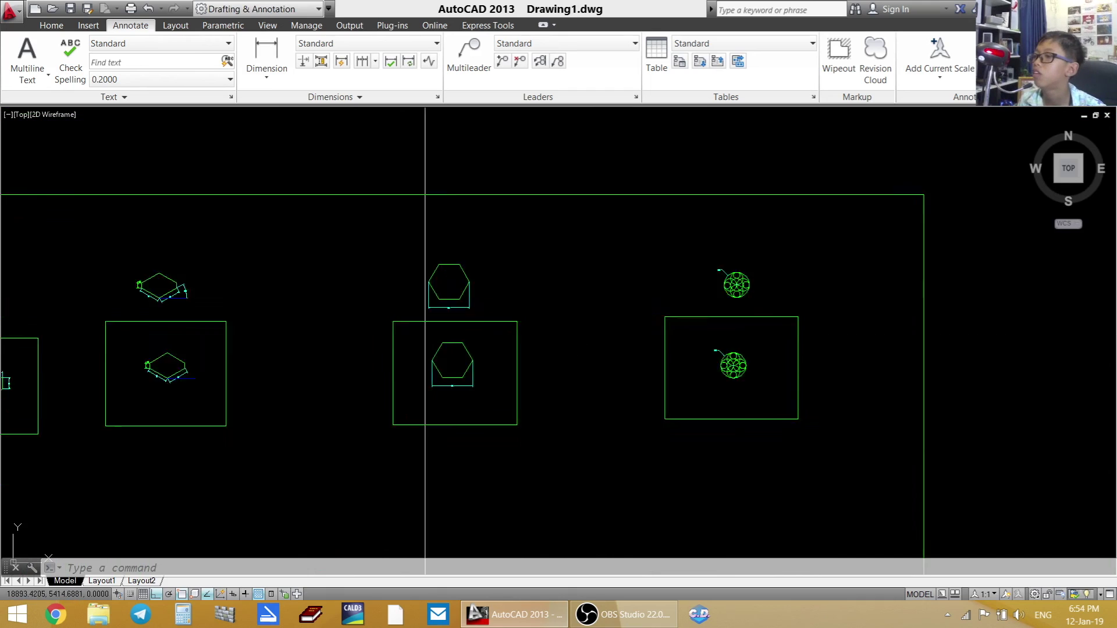
{"action": "scroll", "coordinate": [455, 338], "scroll_direction": "up", "scroll_amount": 8}
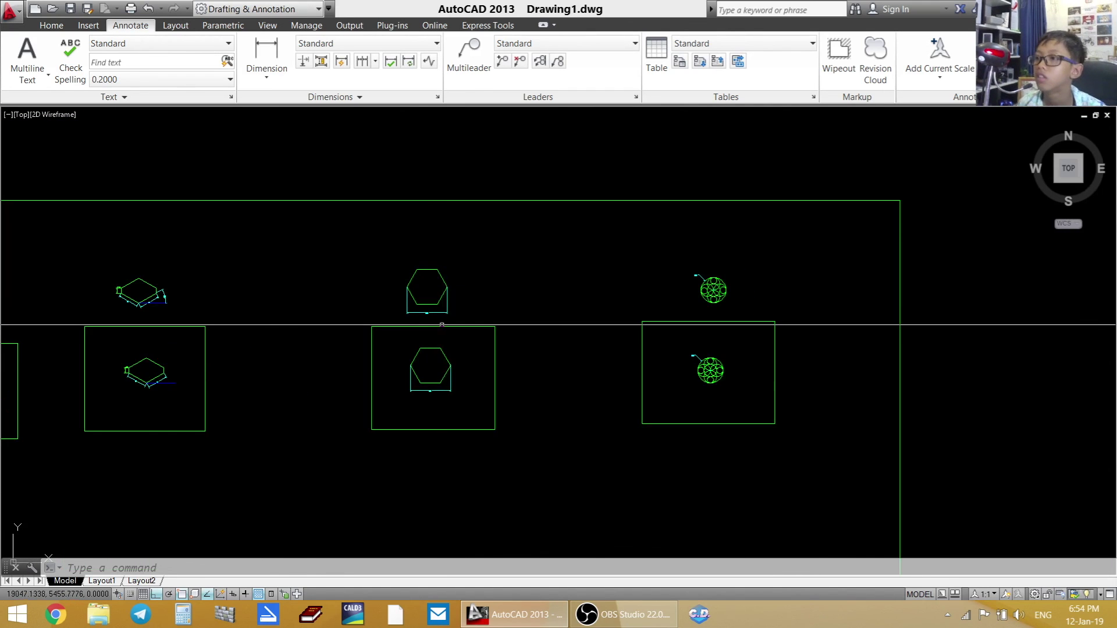
{"action": "scroll", "coordinate": [568, 359], "scroll_direction": "down", "scroll_amount": 5}
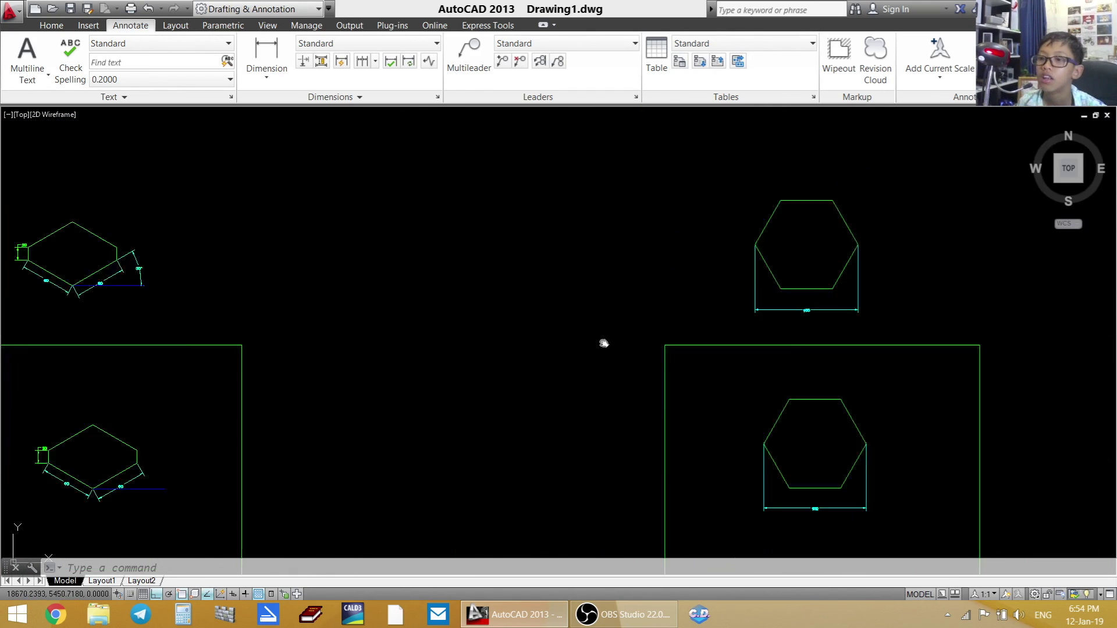